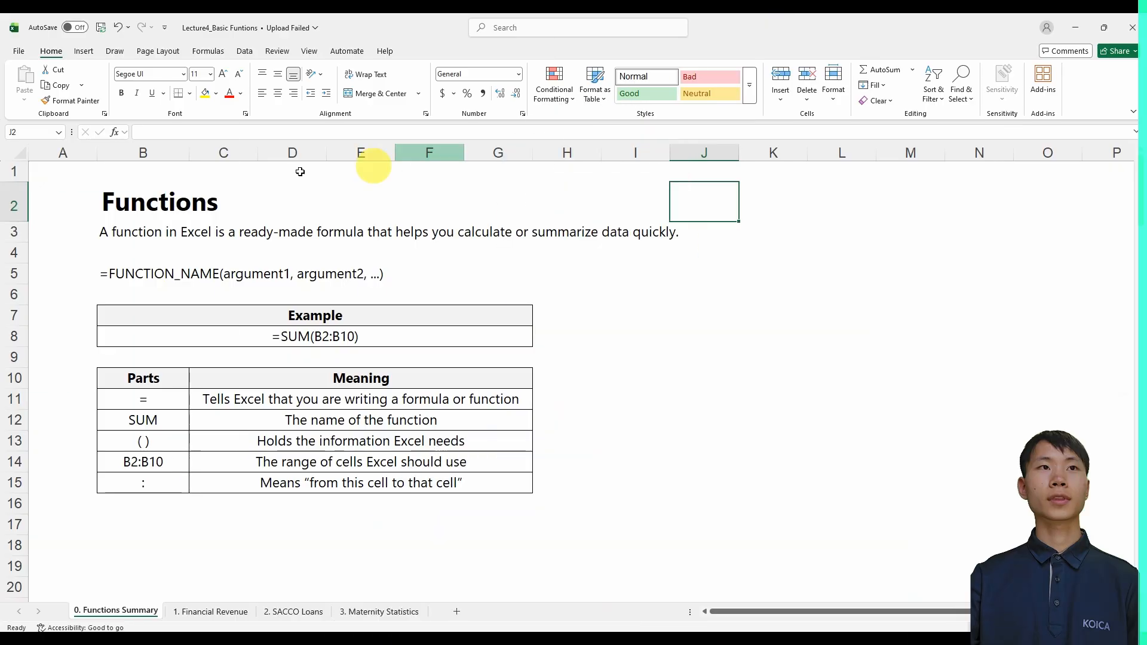
Examine the general function syntax, the =SUM(B2:B10) example and the meaning of each formula part on the 0. Functions Summary sheet
click(161, 216)
click(200, 203)
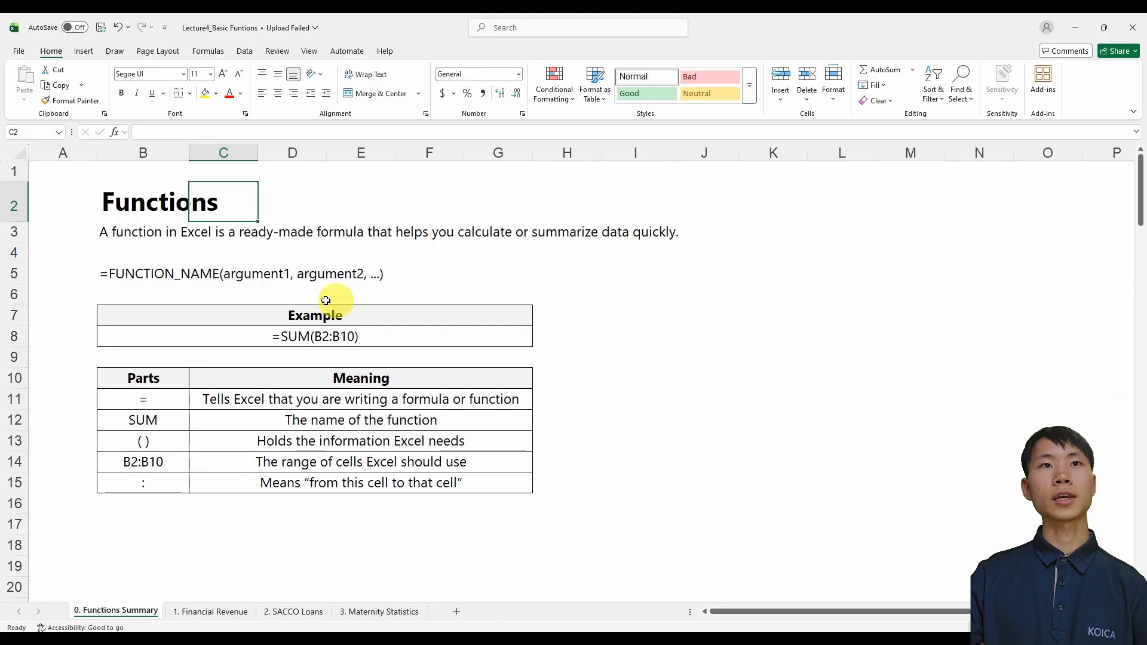
click(294, 342)
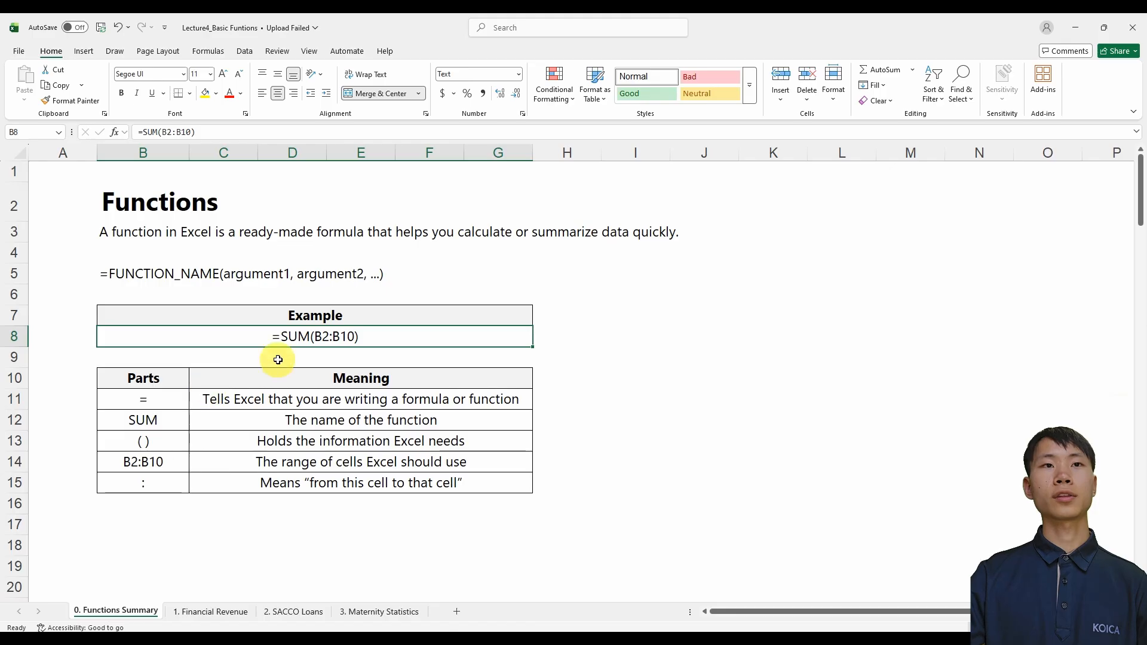
click(151, 405)
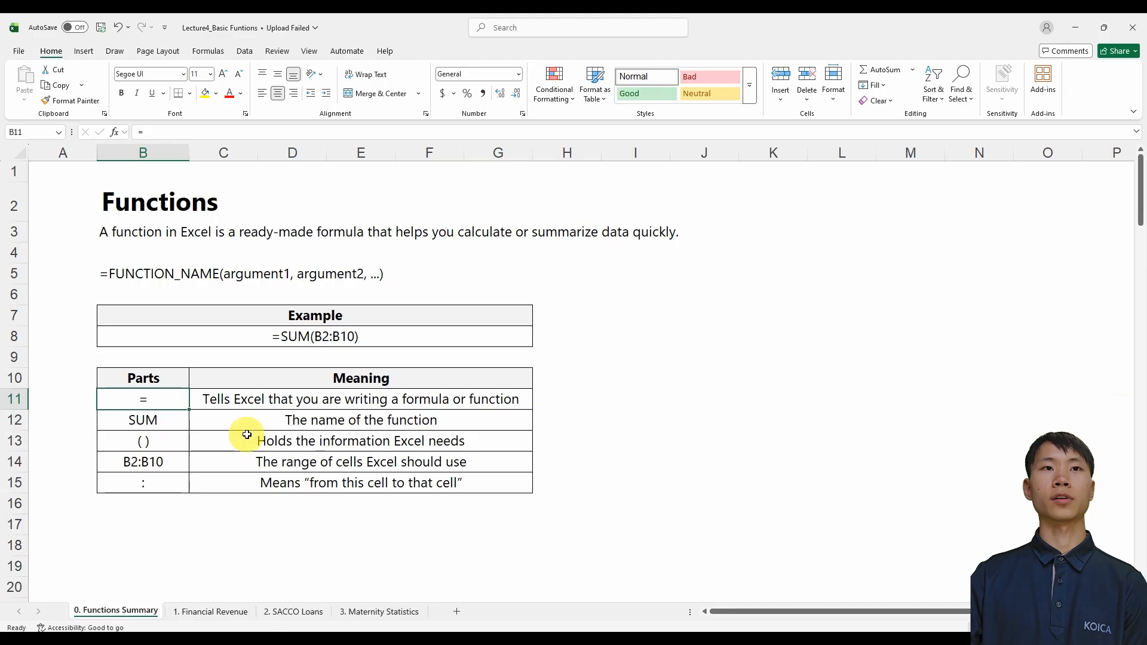
click(136, 421)
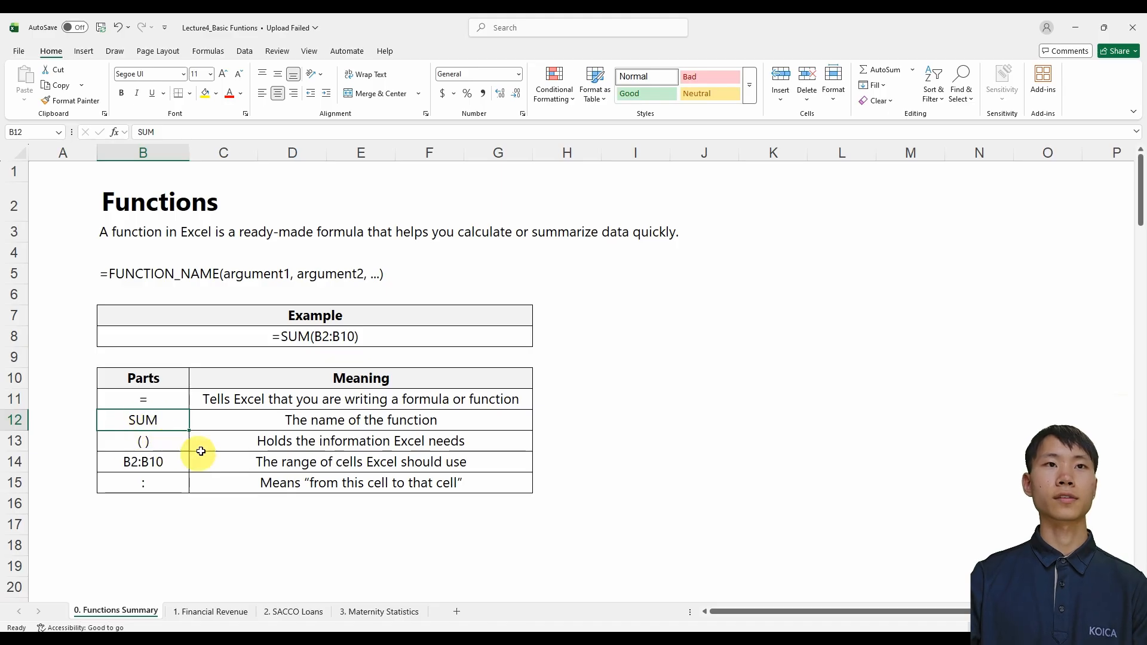
click(148, 442)
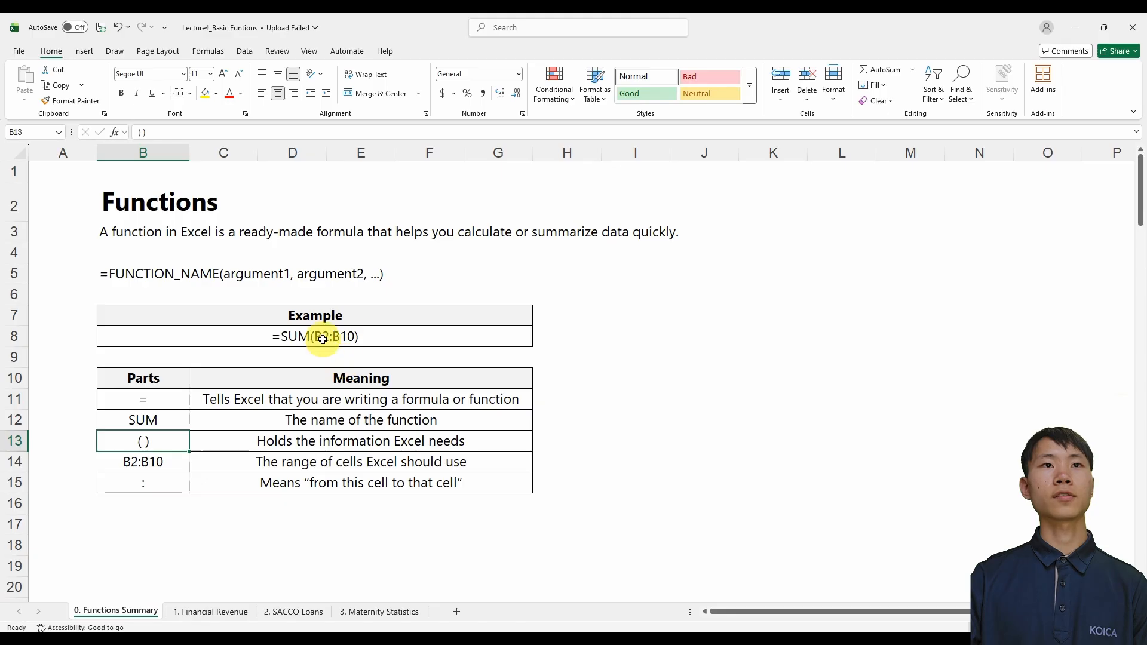
click(169, 465)
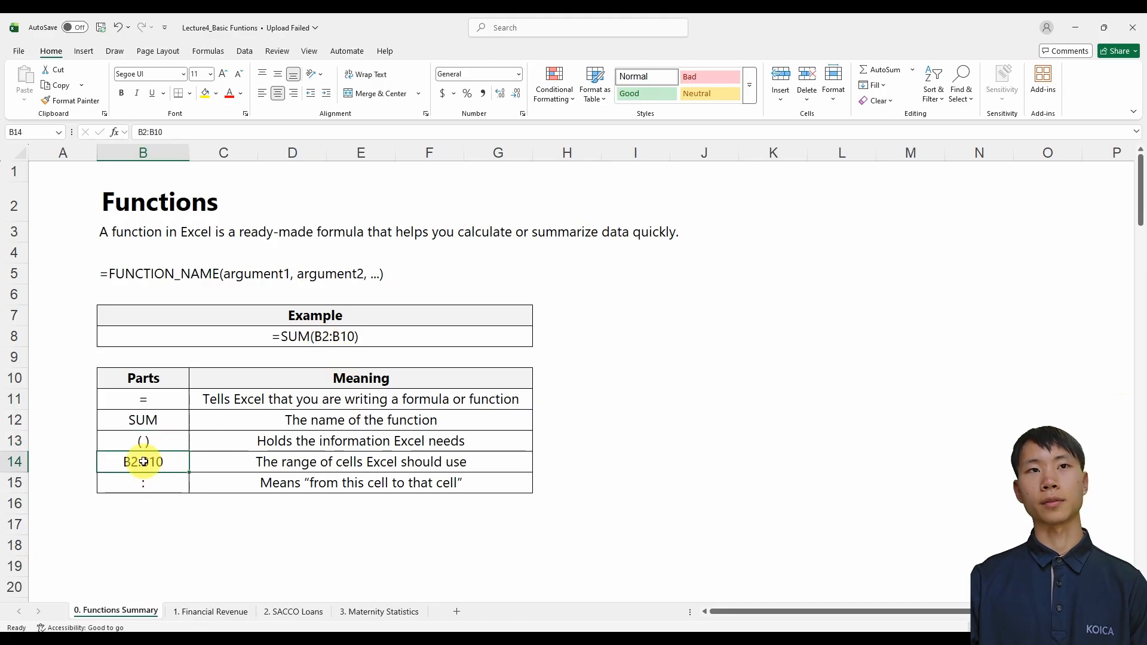
click(152, 483)
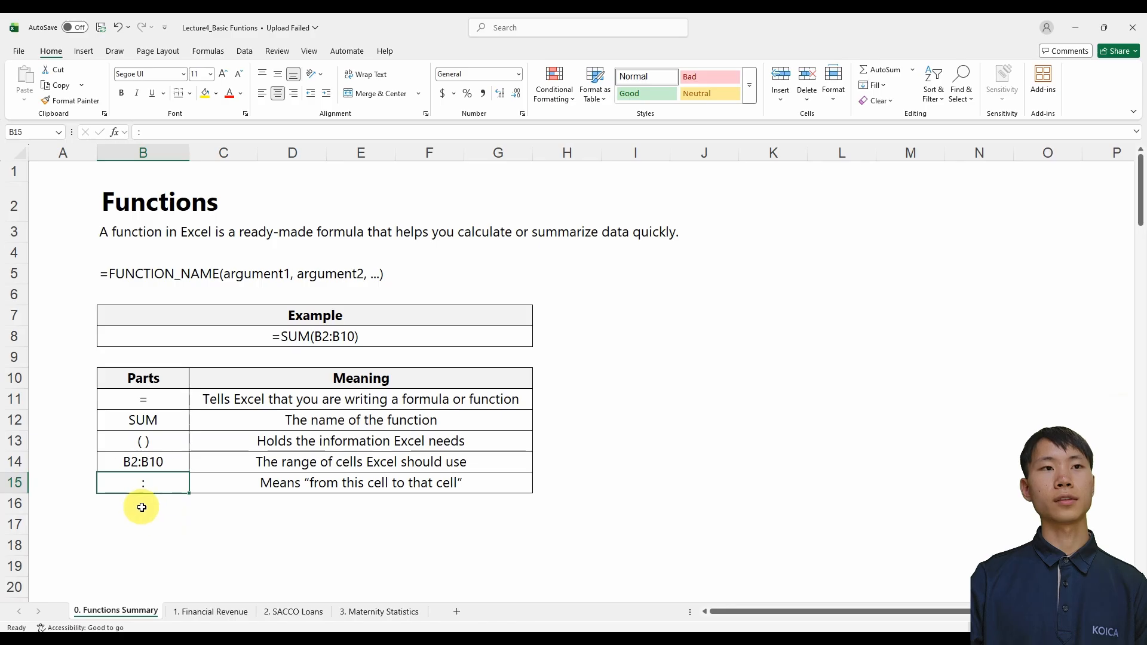
click(131, 468)
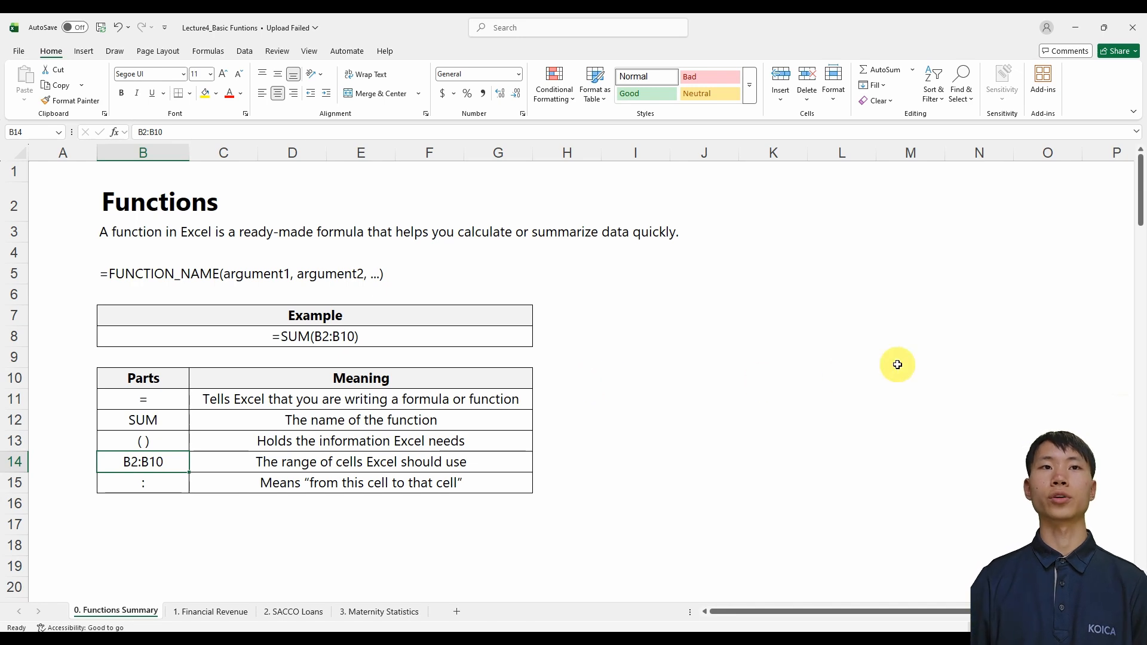
Review the SUM section of the summary sheet, including its example, structure and argument meanings
scroll(628, 255, down, 6)
click(629, 254)
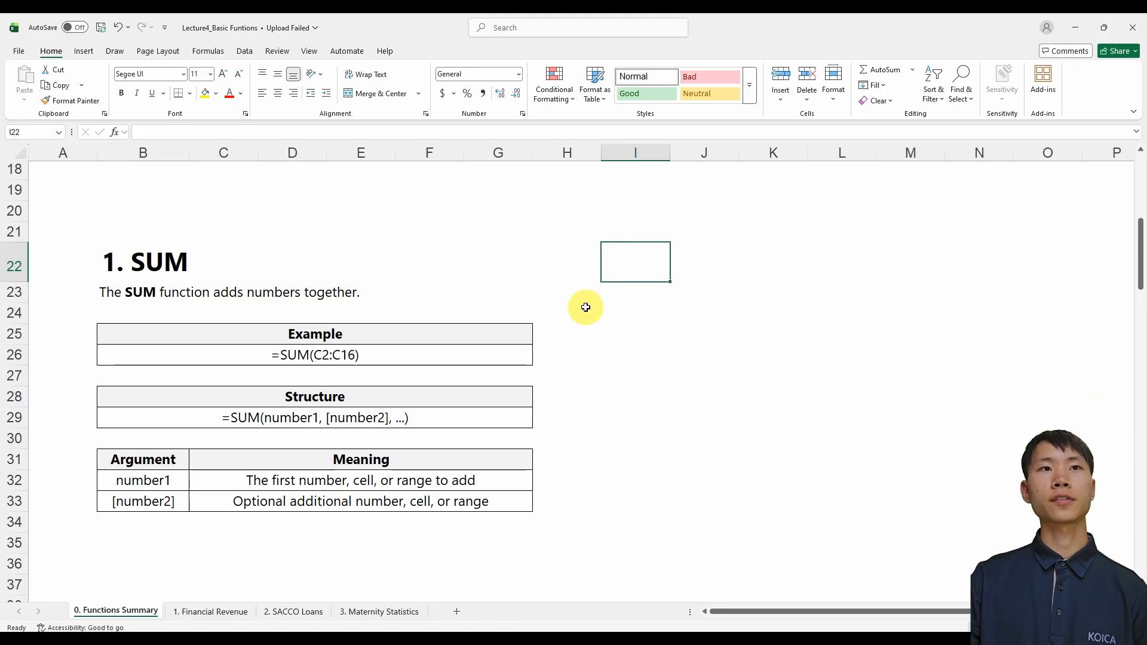
click(439, 354)
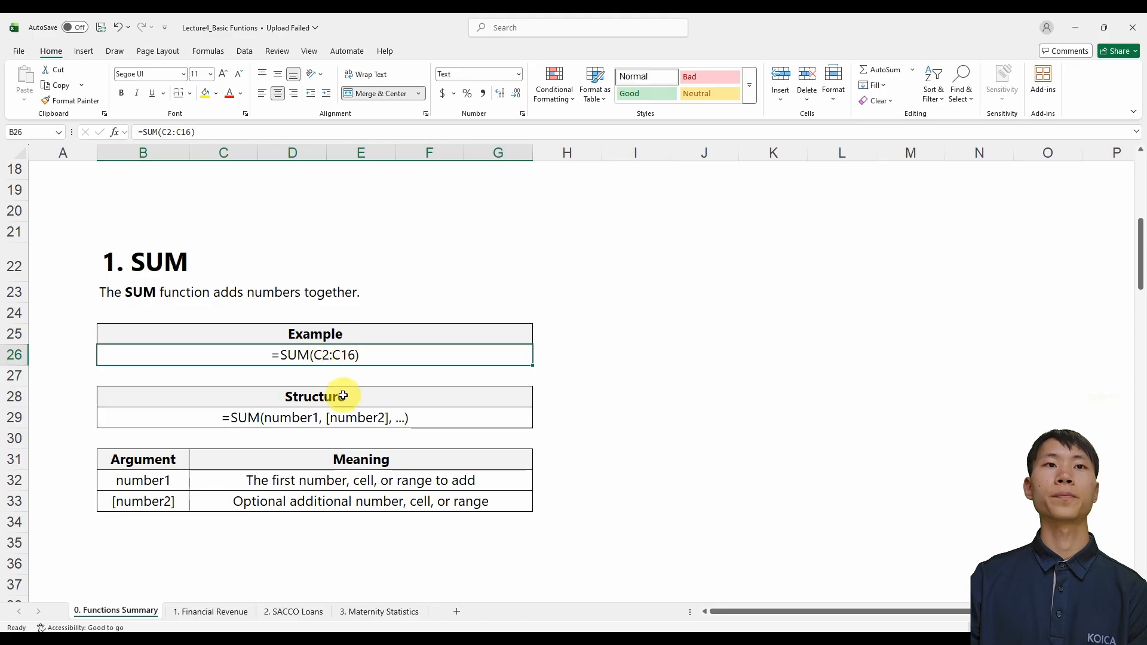
click(289, 418)
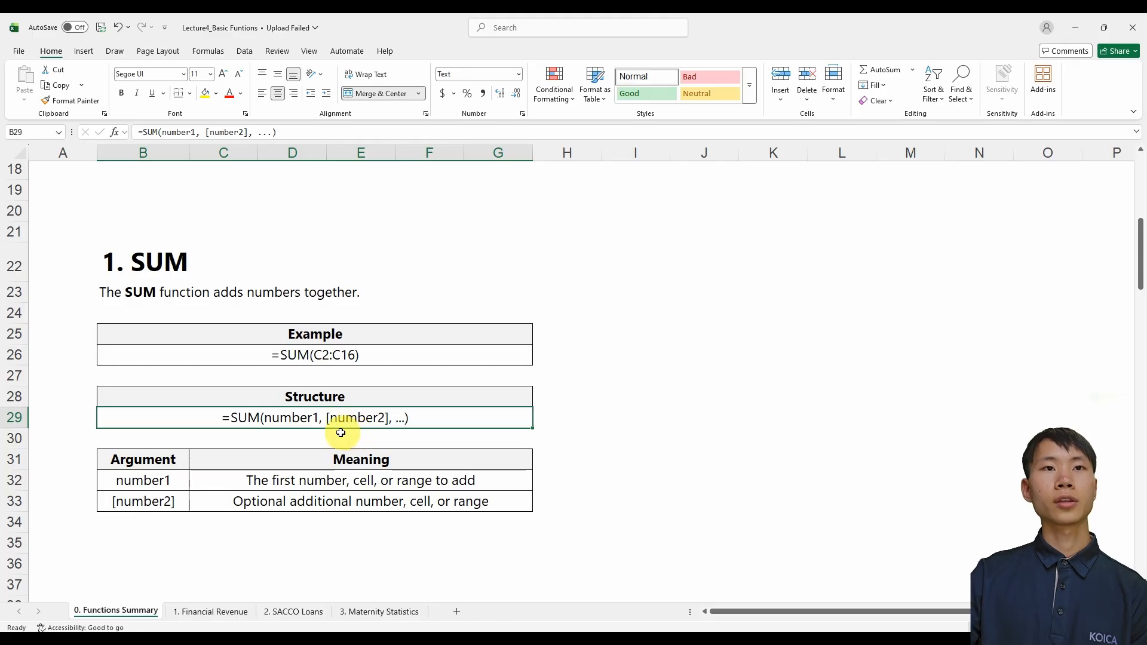
click(168, 502)
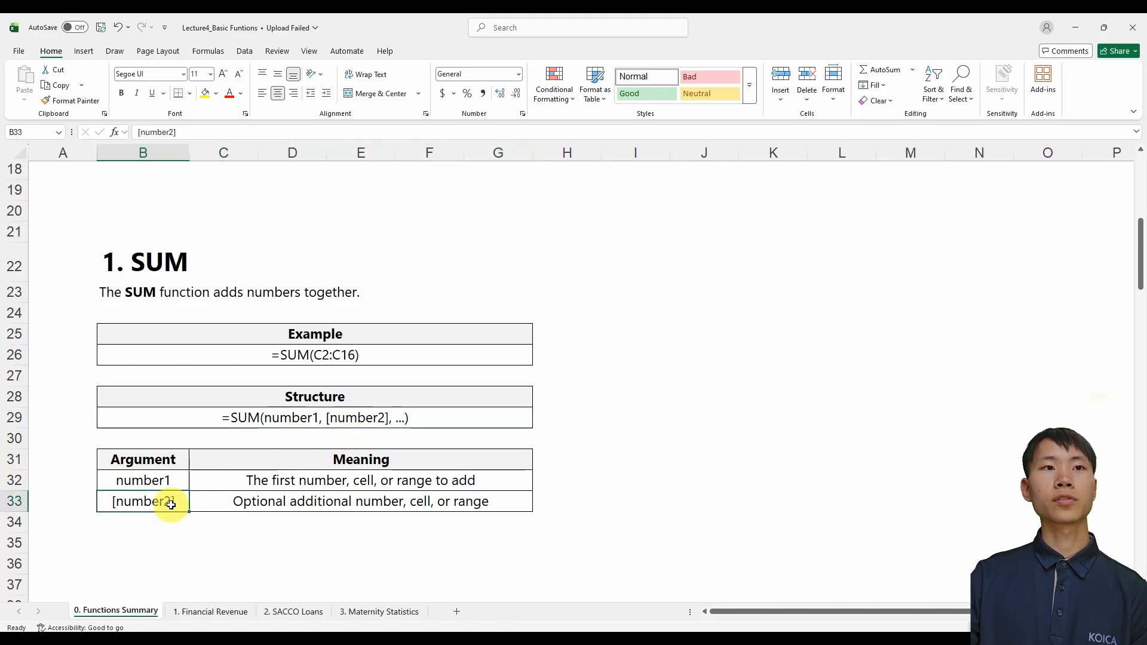
click(370, 421)
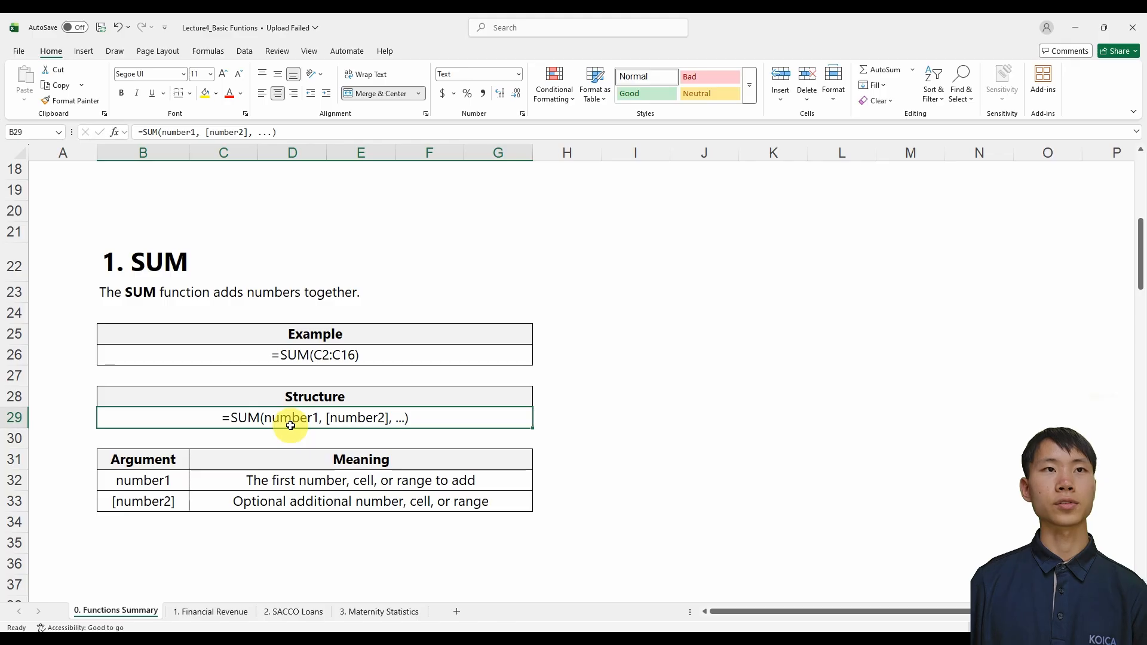
click(606, 425)
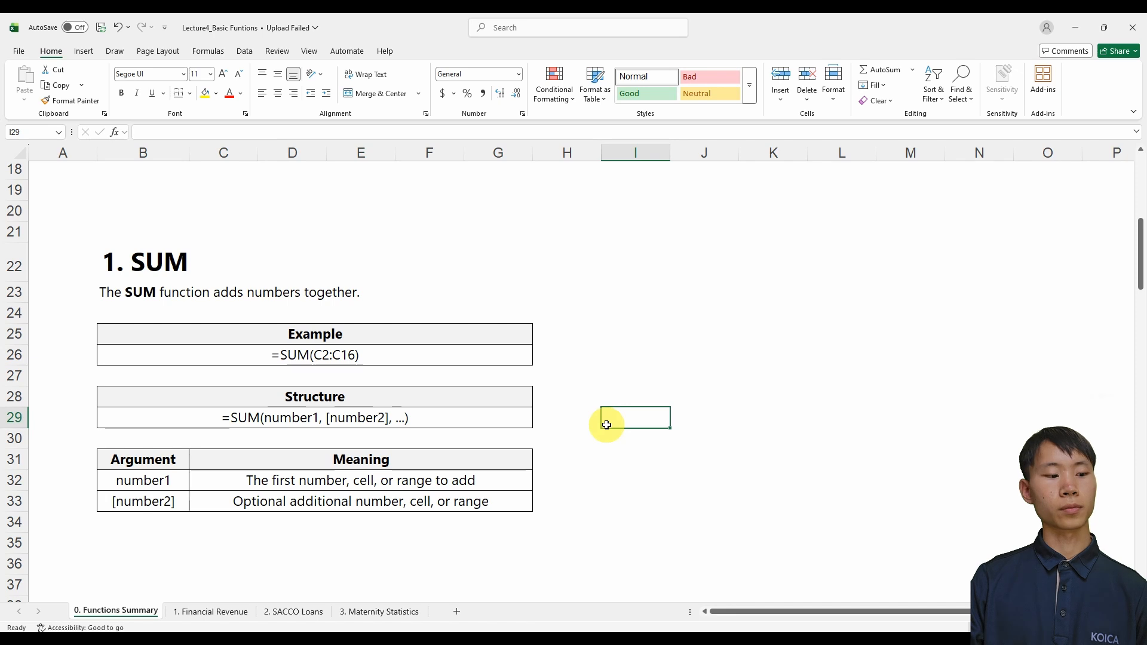
On the 1. Financial Revenue sheet, start a SUM formula in D21, the answer cell for the total Amount Collected
key(ctrl+Page_Down)
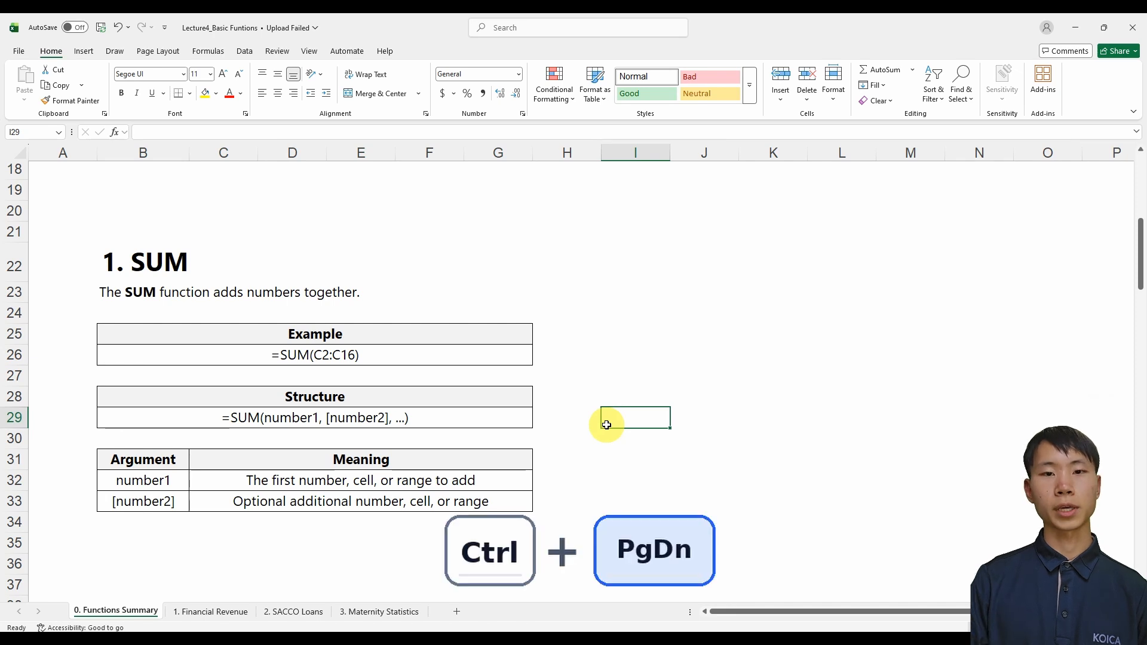
key(Right)
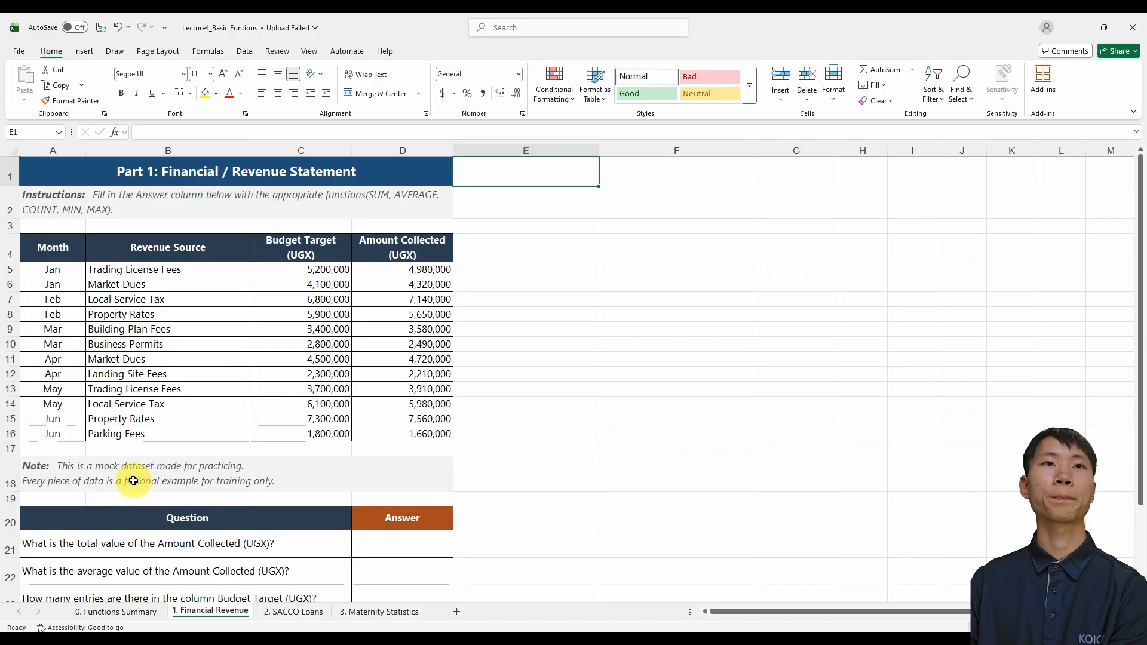
click(240, 547)
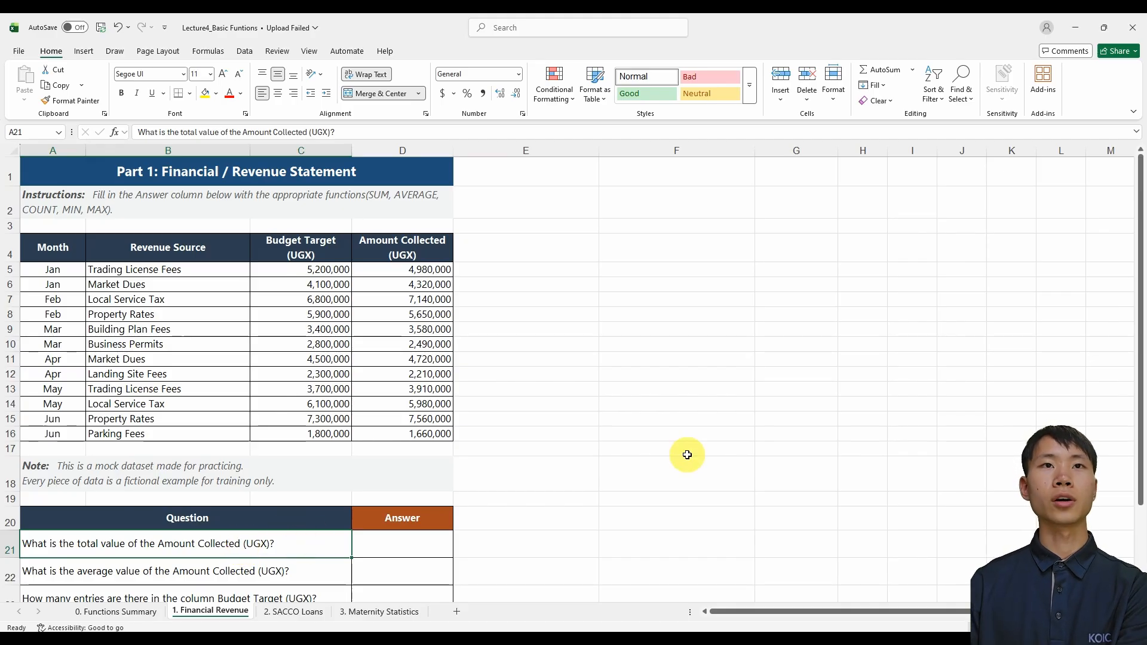
click(418, 552)
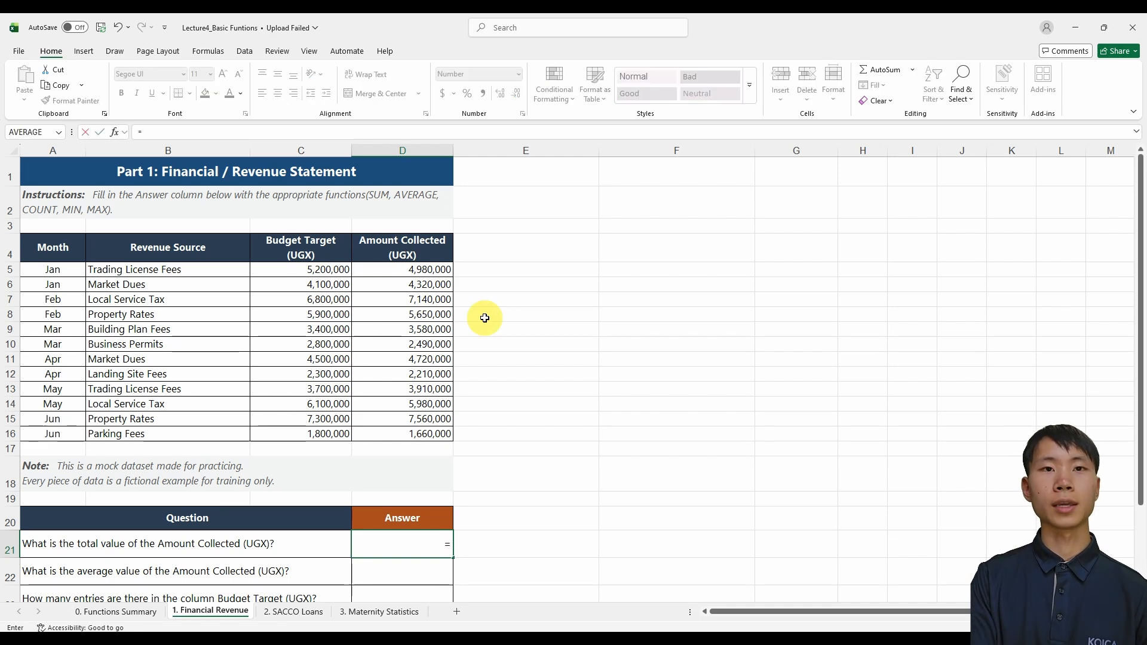
text(su)
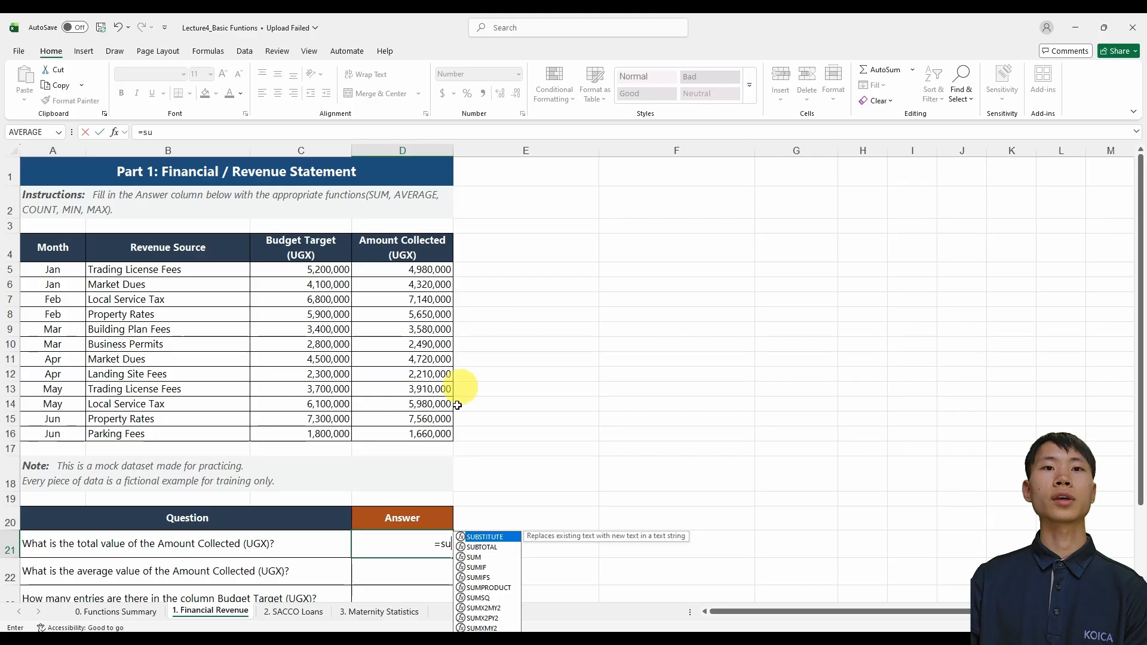
click(508, 555)
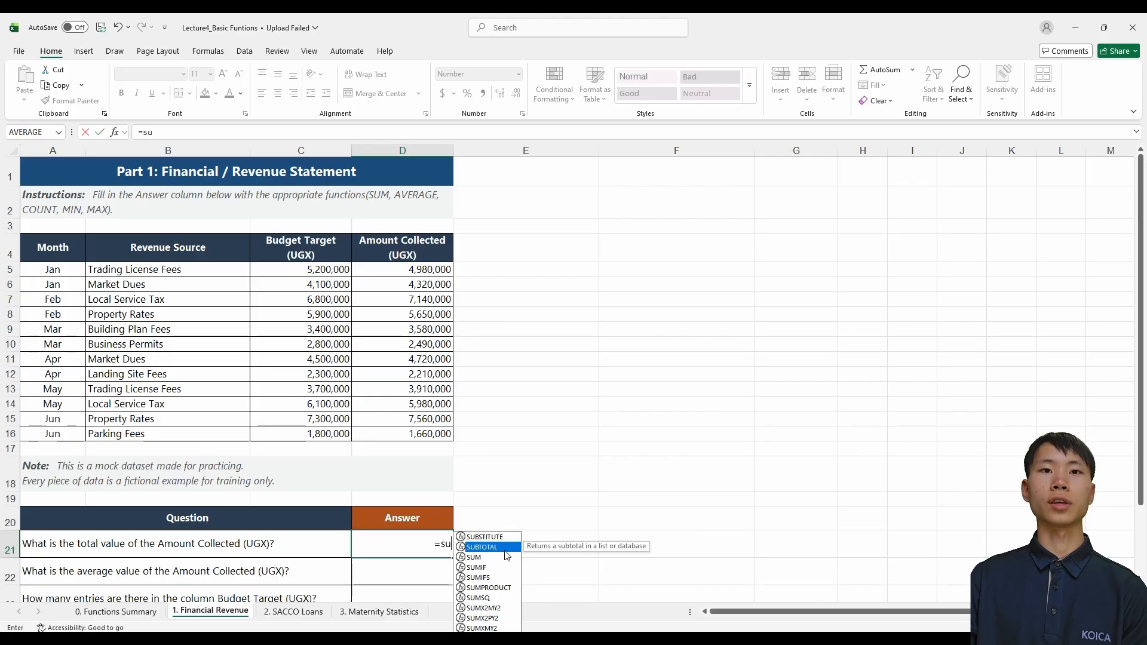
click(503, 549)
click(489, 564)
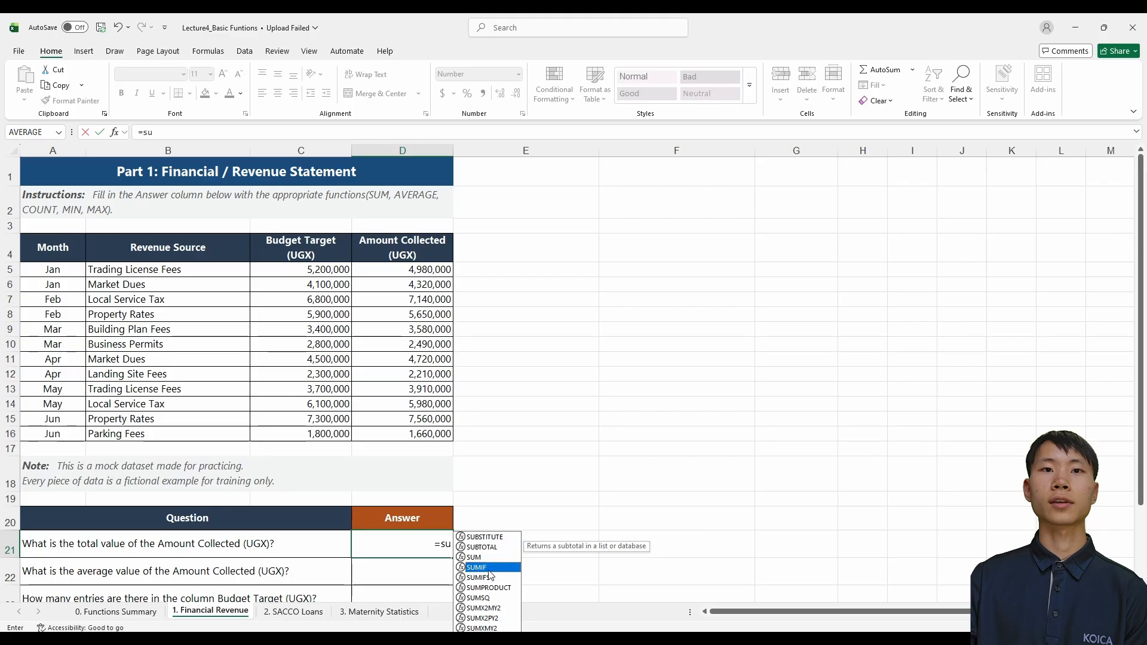
click(489, 558)
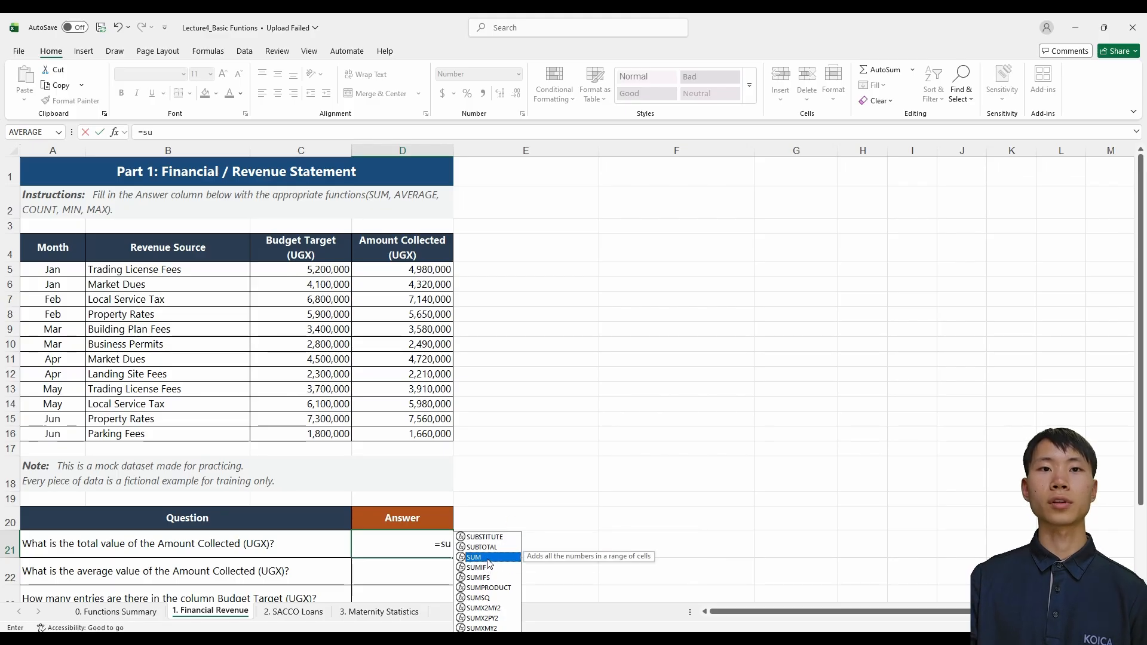
key(Tab)
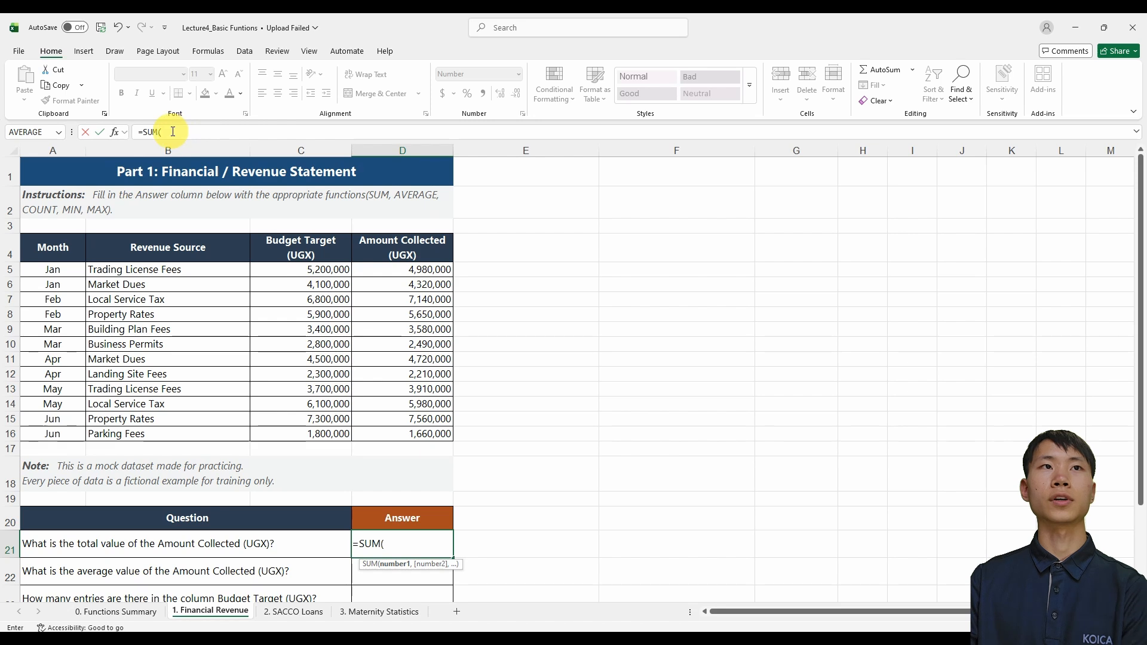
Complete the SUM formula through the Function Arguments dialog, using the Amount Collected range D5:D16 as Number1
click(114, 131)
drag(711, 236, 585, 252)
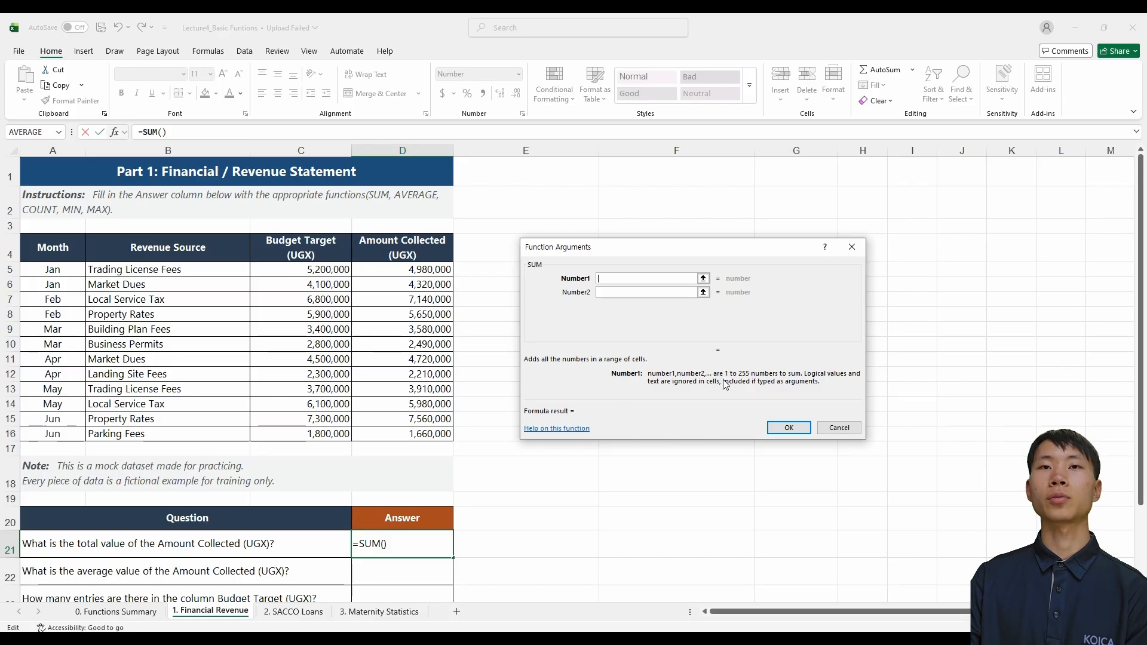
drag(720, 253, 734, 255)
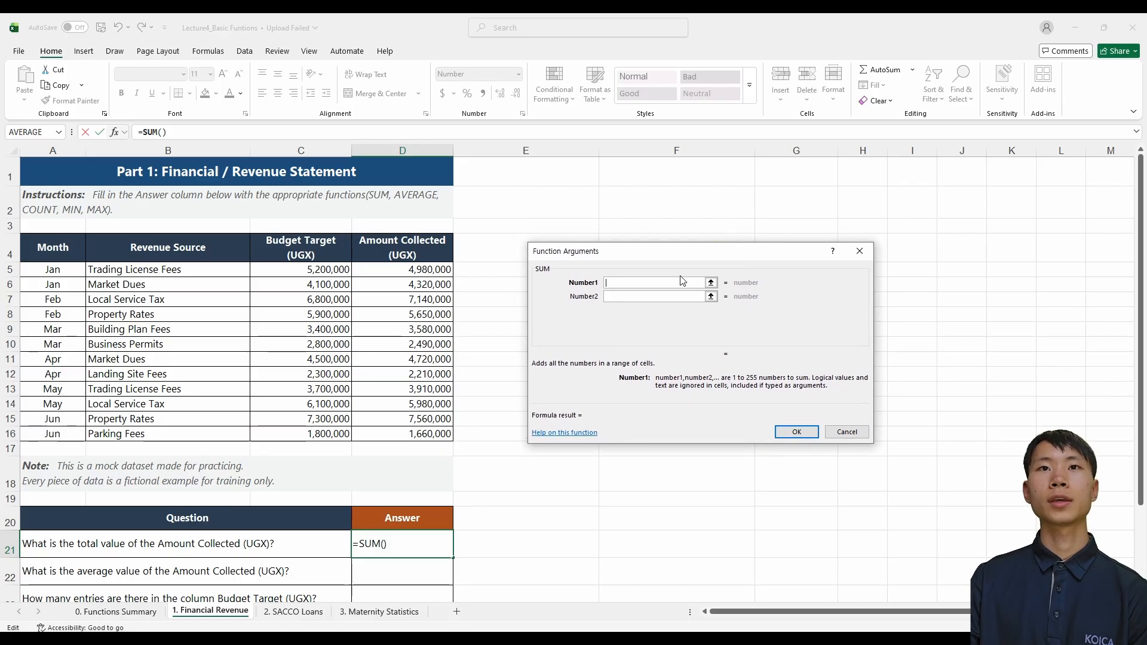
click(421, 273)
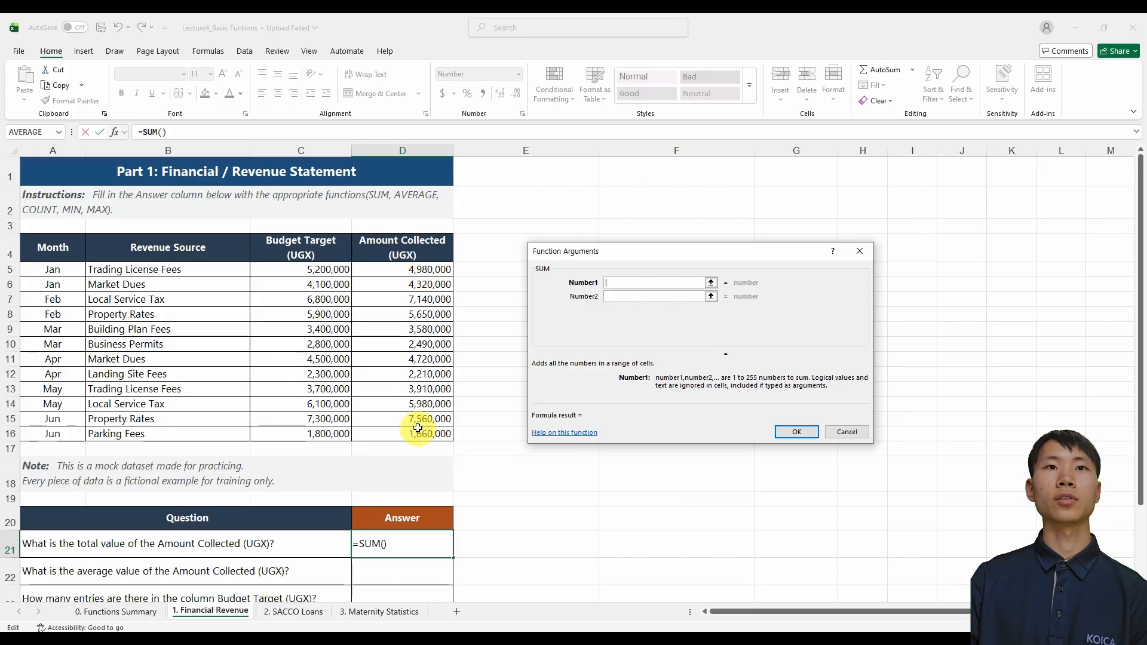
drag(423, 272, 419, 431)
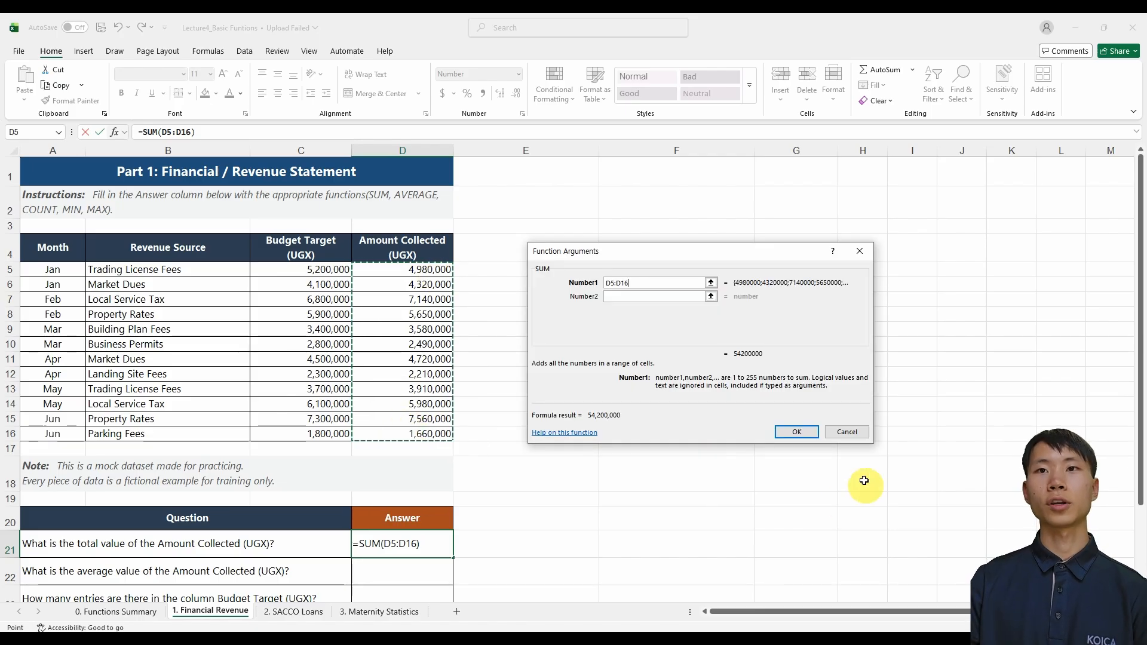
click(798, 432)
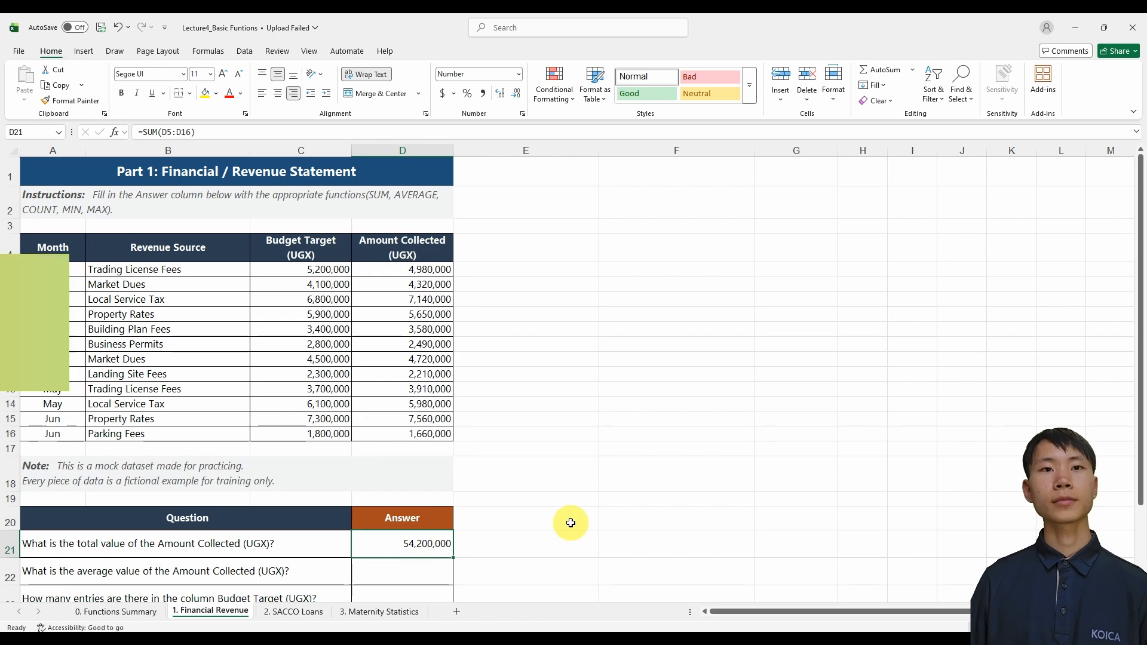
Review the AVERAGE section on the 0. Functions Summary sheet, including its structure and argument meanings
key(ctrl+Page_Up)
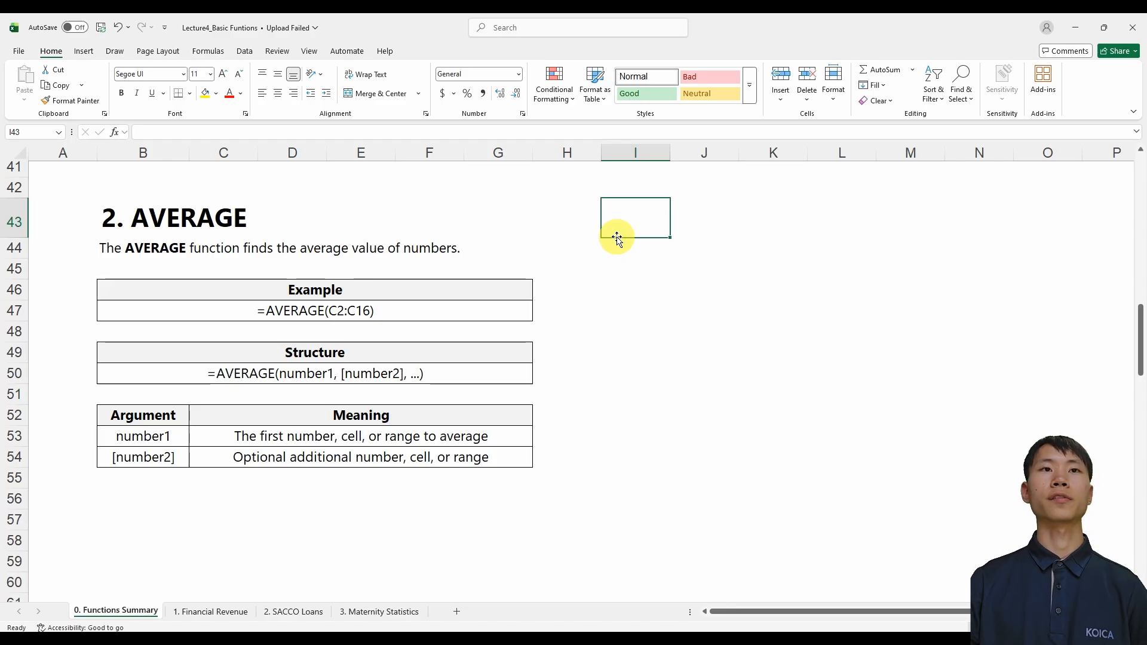
click(388, 377)
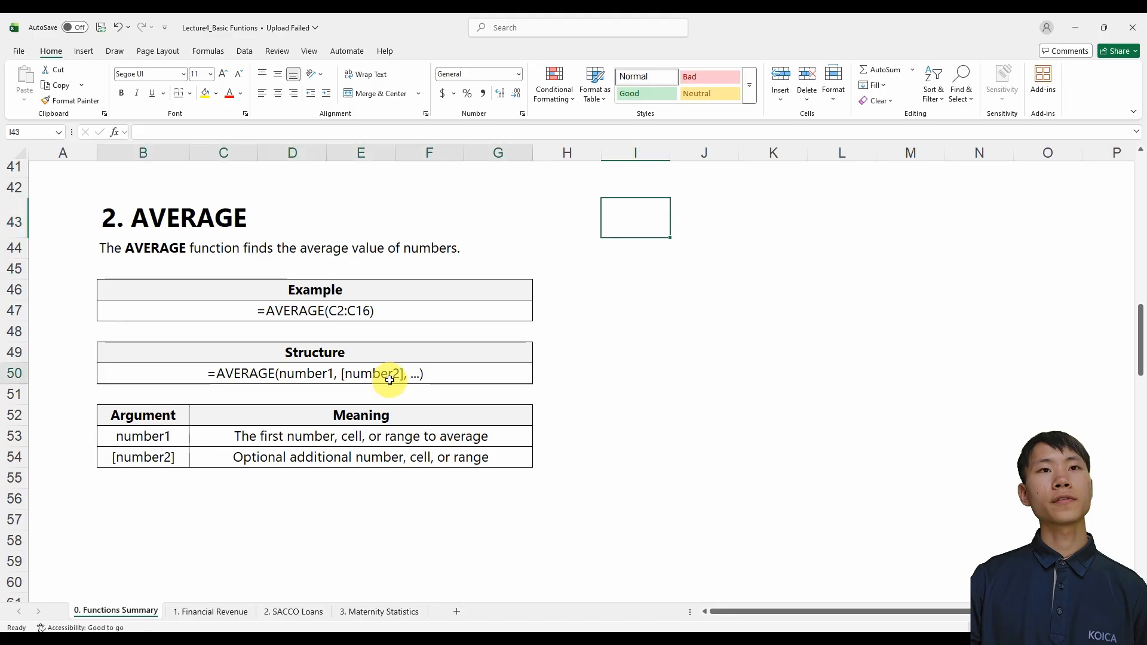
click(372, 440)
click(376, 457)
click(422, 377)
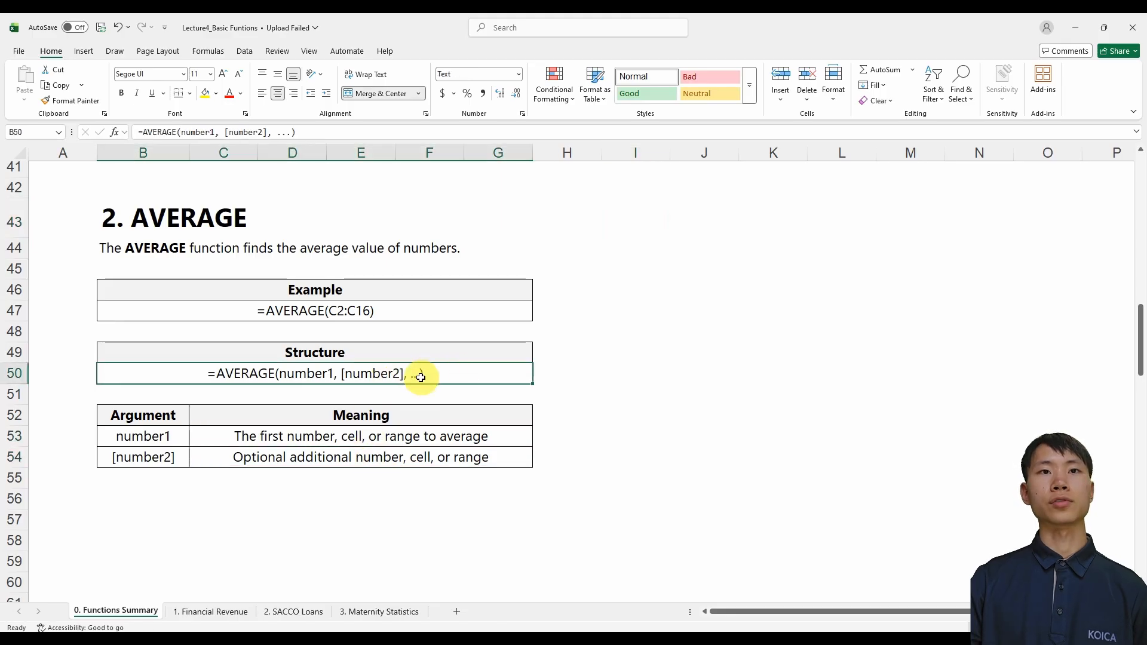
click(573, 248)
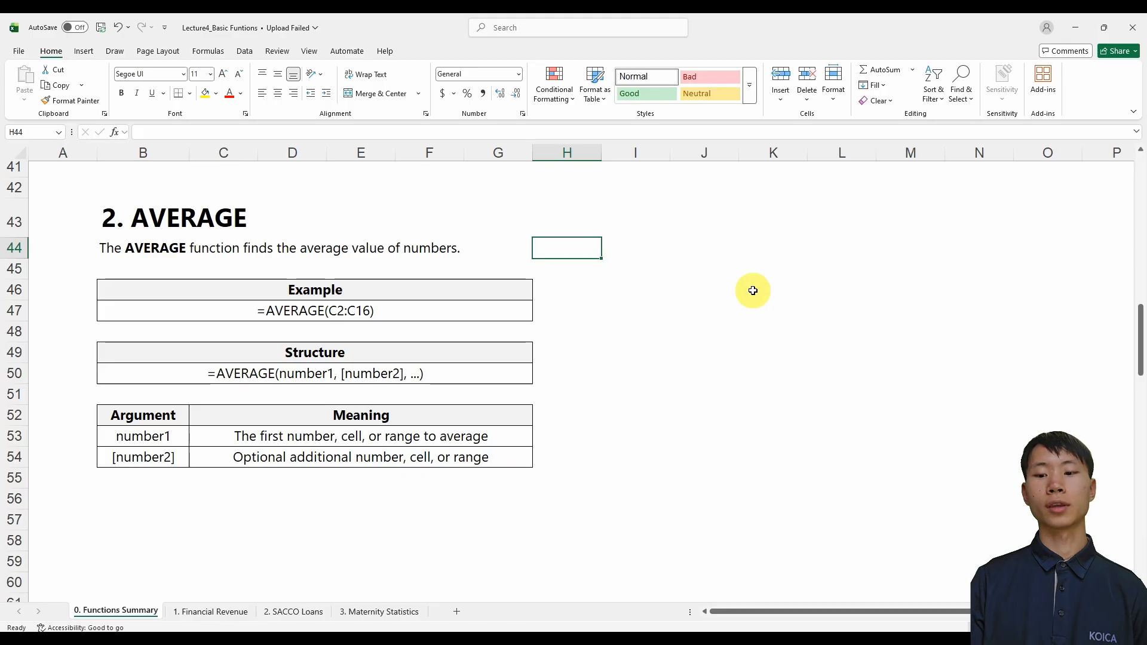
On the 1. Financial Revenue sheet, select D22, the answer cell for the average Amount Collected, and bring up the function library
key(ctrl+Page_Down)
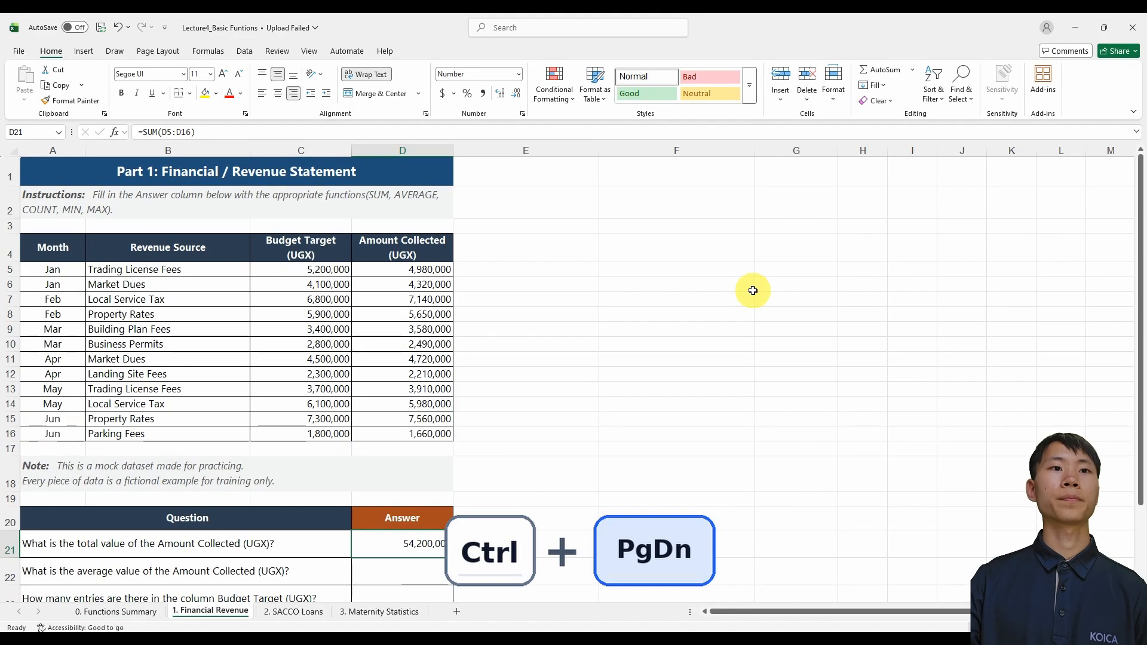
click(332, 575)
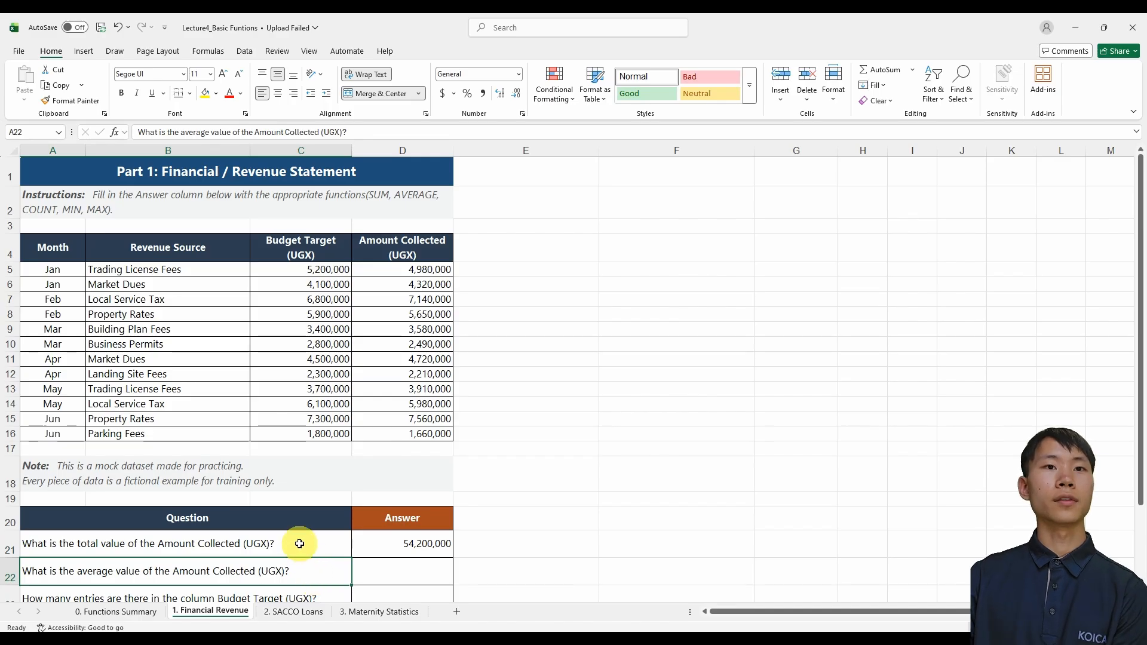
click(403, 572)
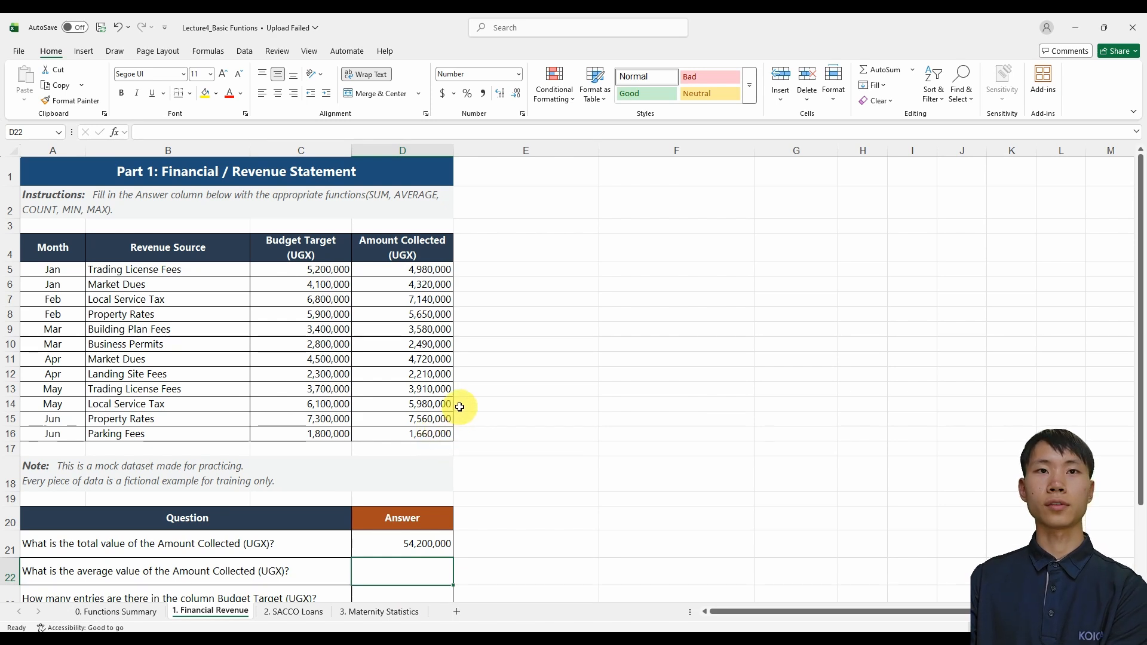
click(213, 52)
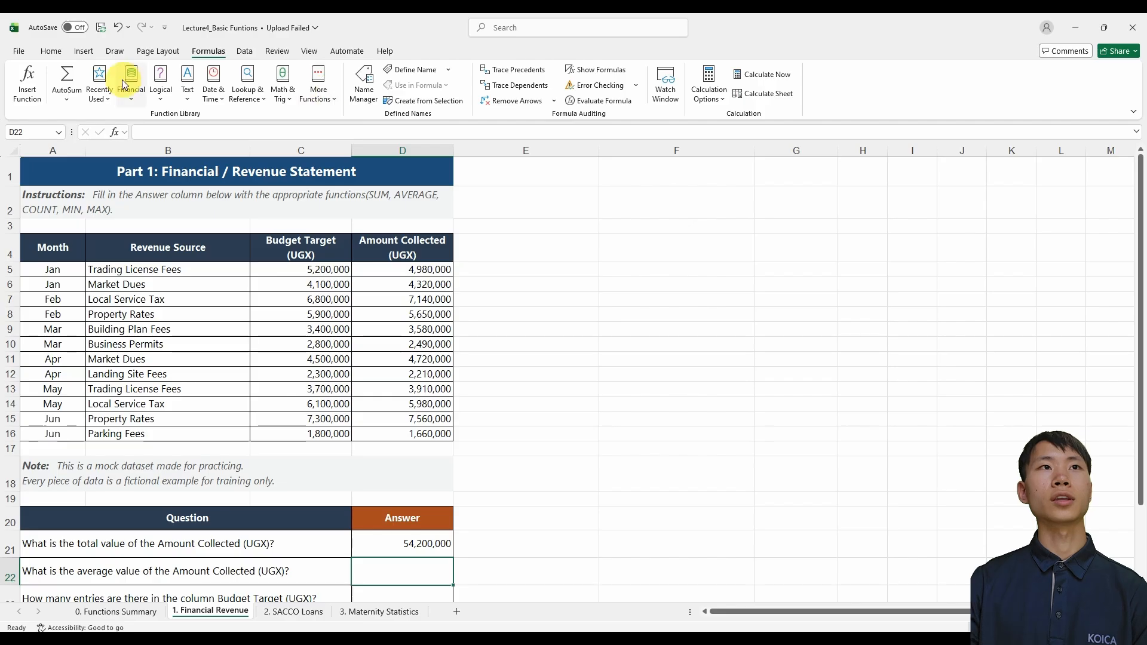
Look through the Math & Trig function category as far as the SUM entries and close the list without choosing a function
click(281, 100)
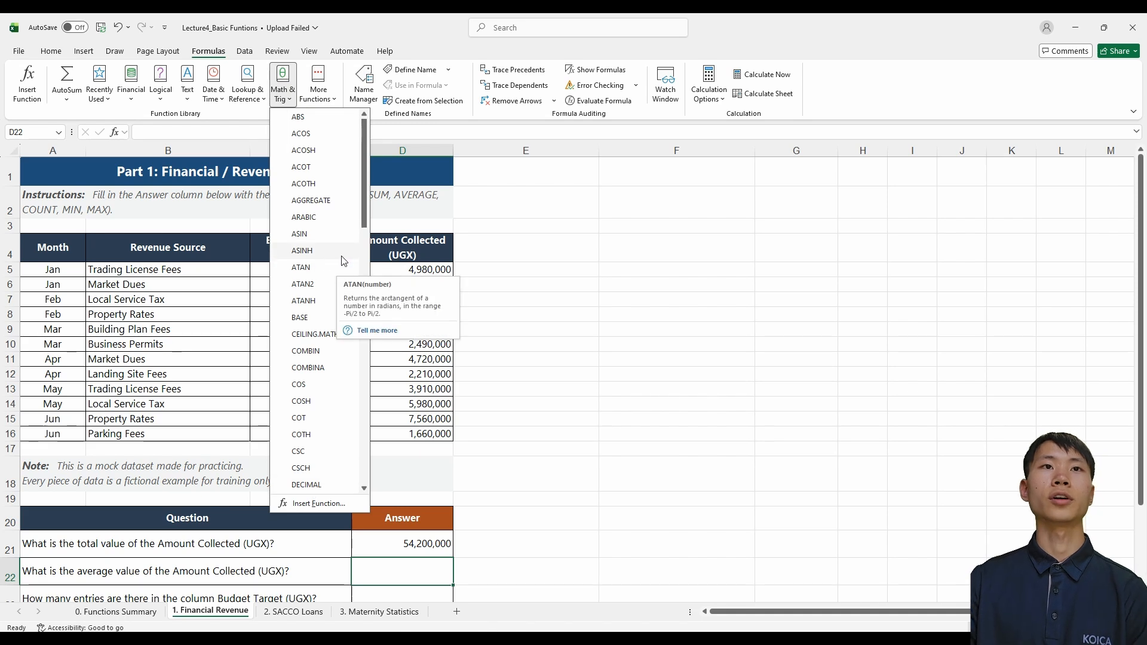
scroll(332, 269, down, 9)
scroll(330, 272, down, 6)
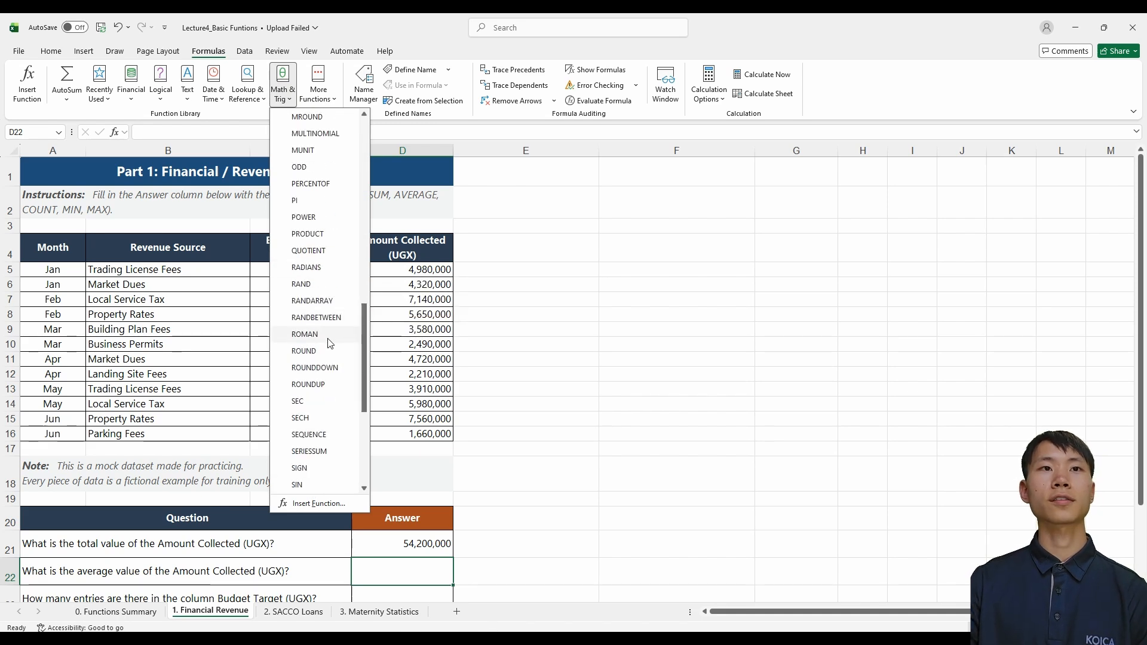
scroll(323, 358, down, 3)
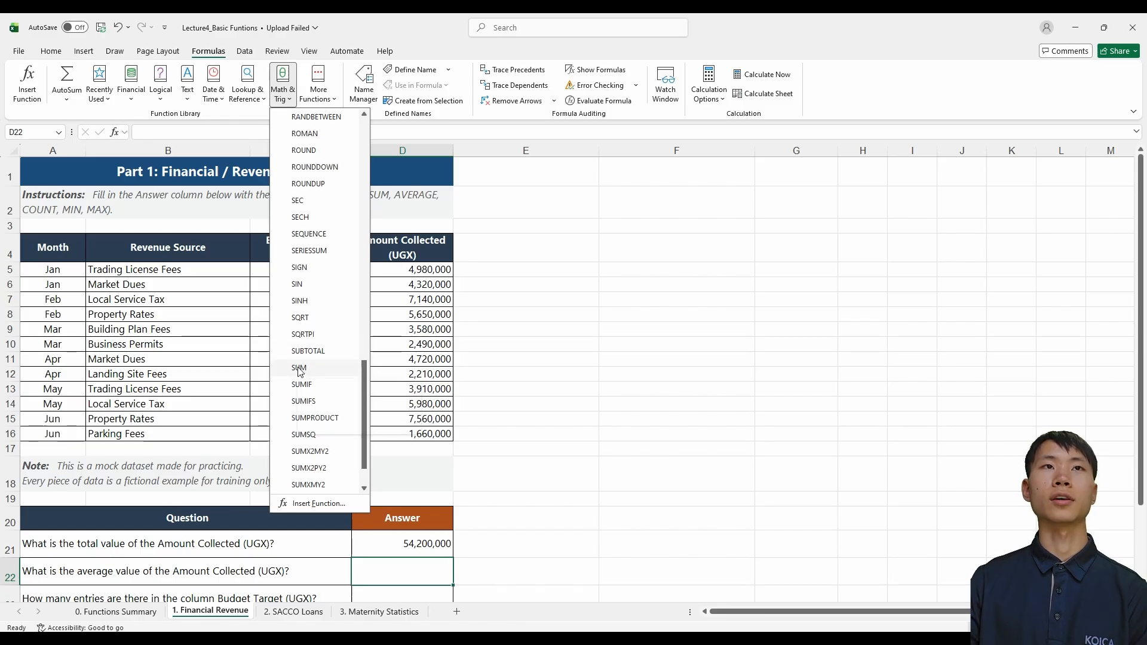
click(407, 48)
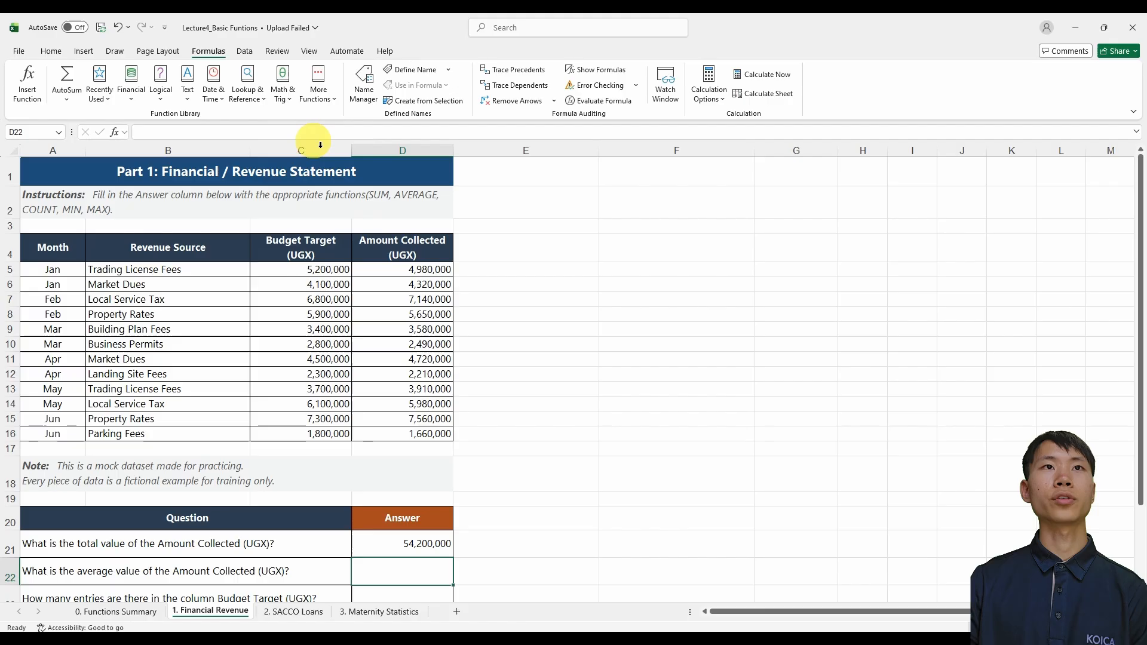
Insert the Statistical function AVERAGE in D22, using the Amount Collected range D5:D16 as Number1
click(327, 102)
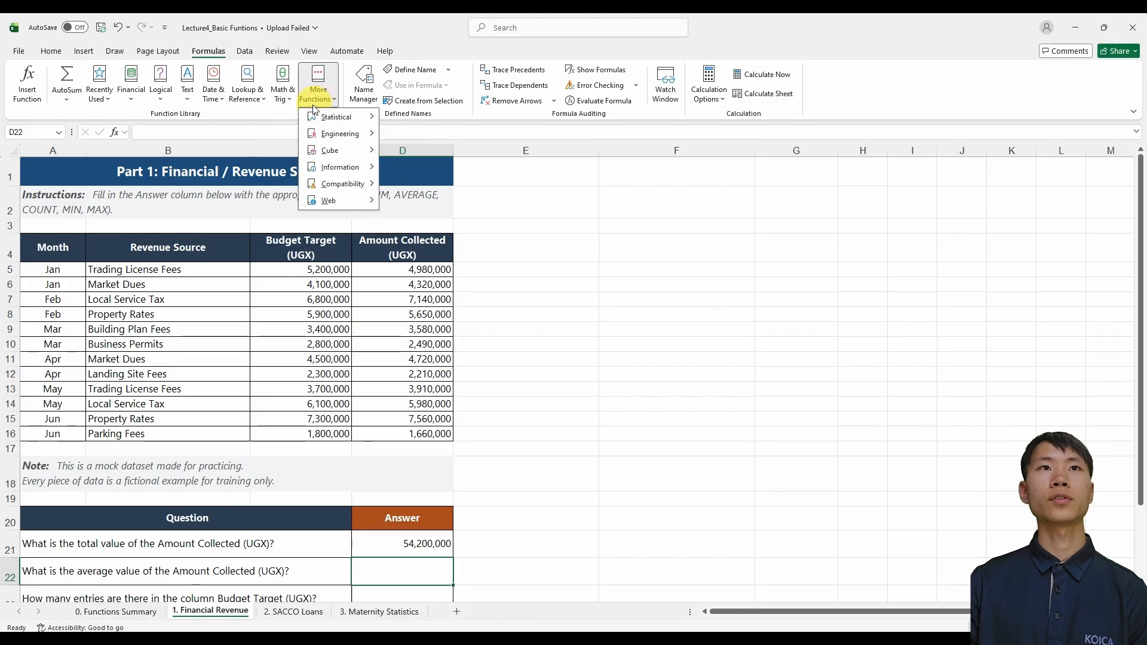
mouse_move(359, 125)
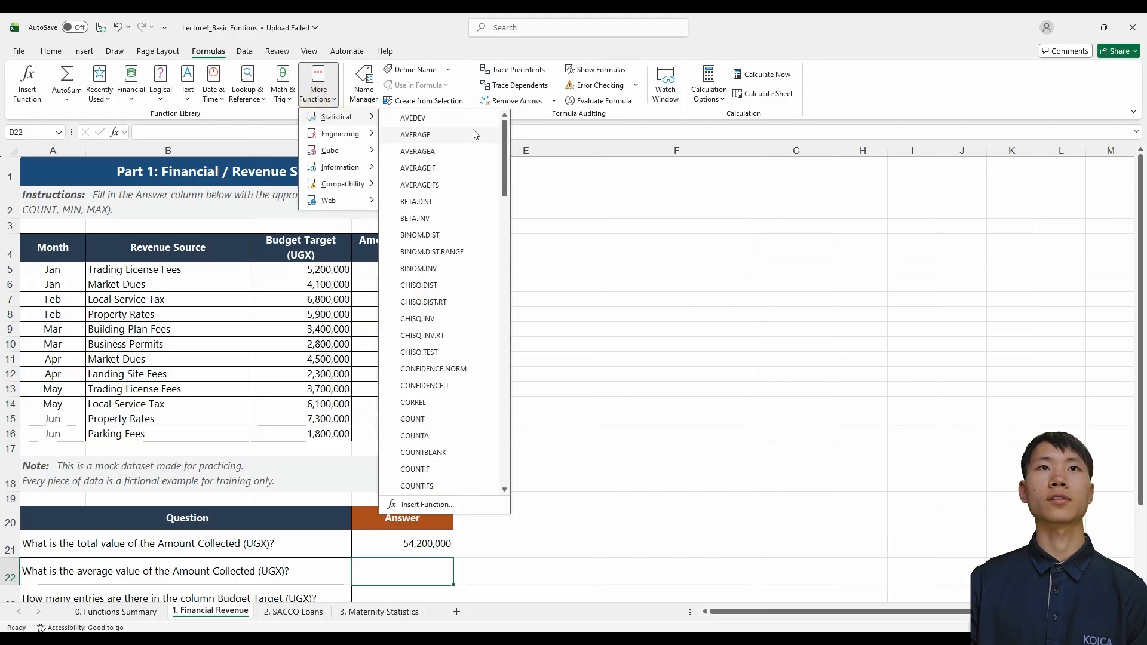
click(440, 138)
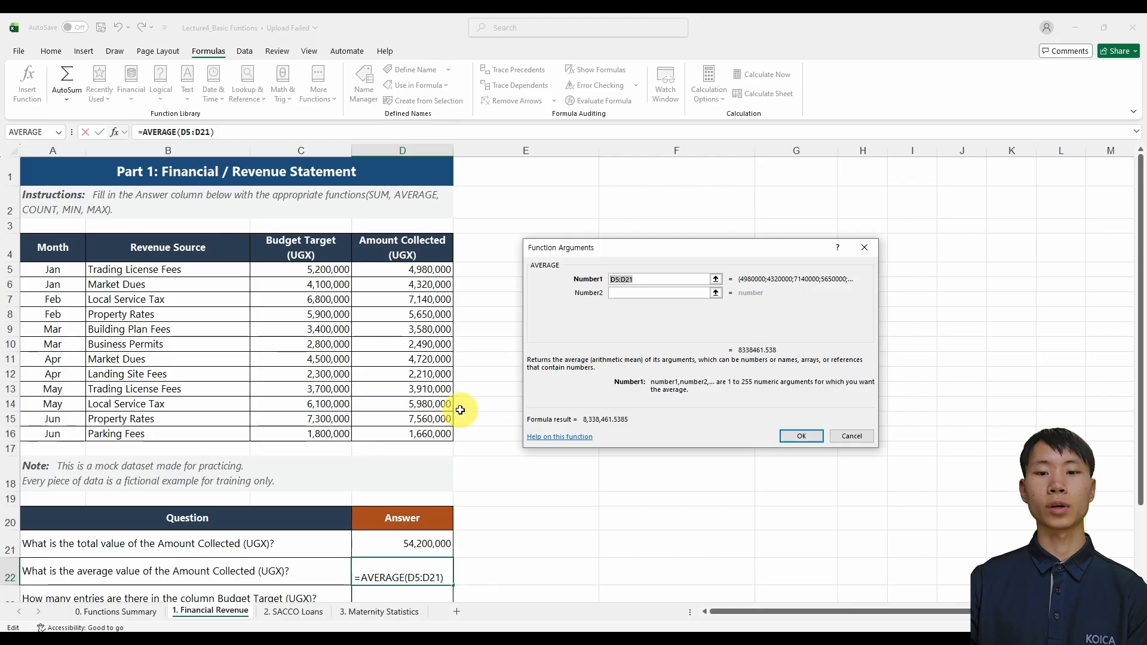
key(BackSpace)
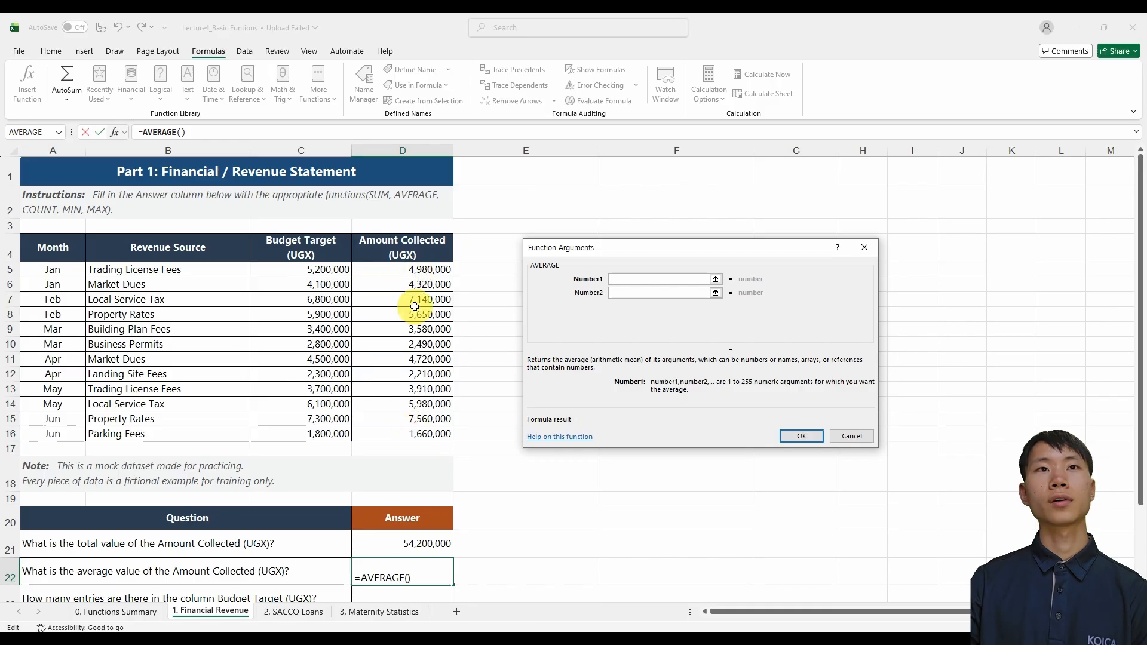
click(422, 272)
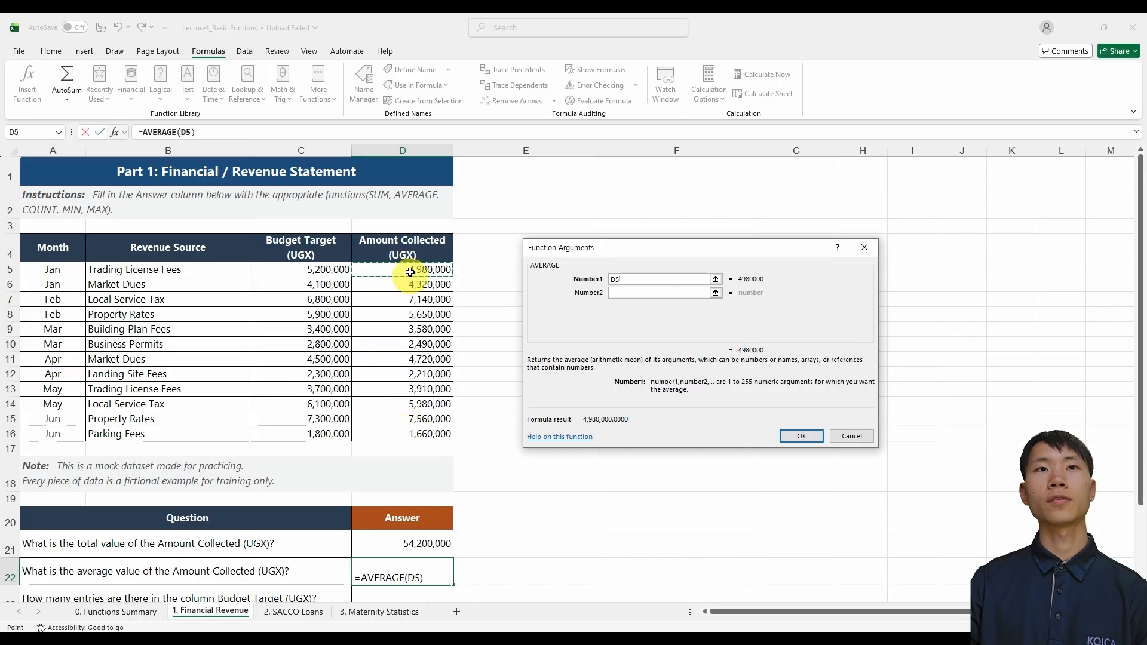
shift+click(407, 434)
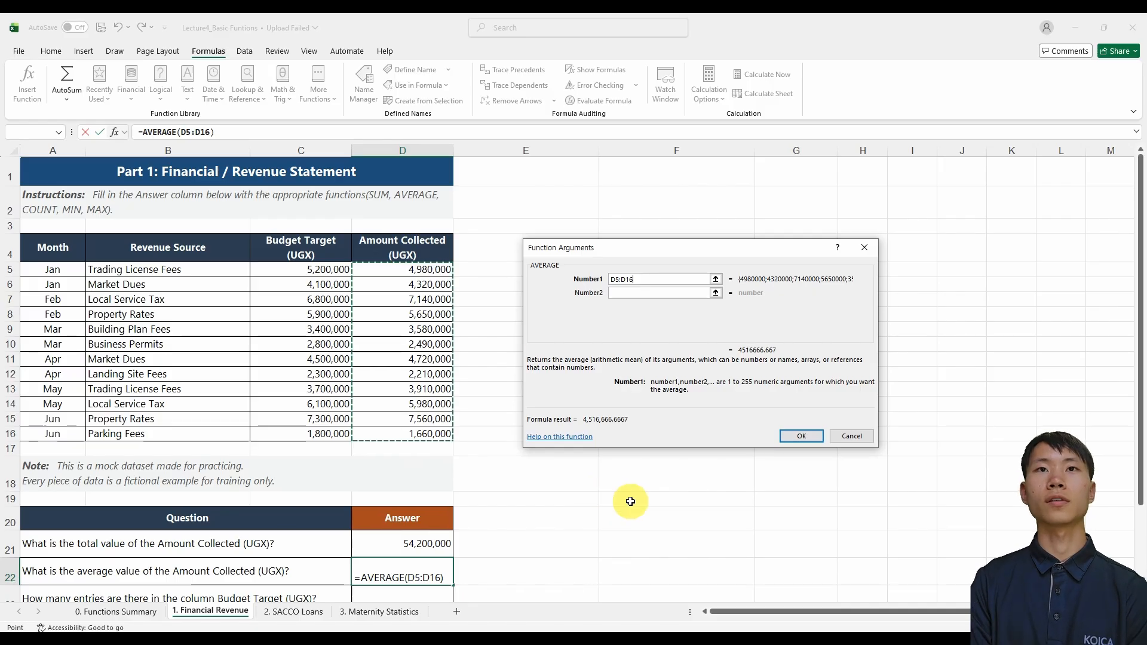
key(Return)
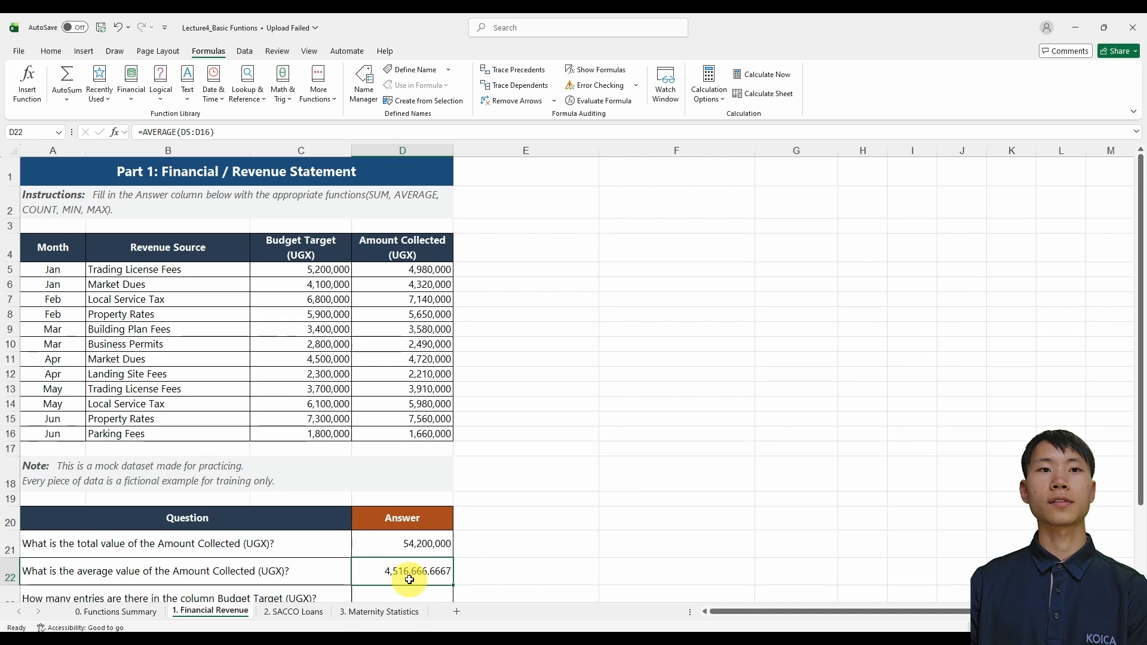
Try fewer and more decimal places on the average in D22, ending with a whole number without decimals
click(55, 51)
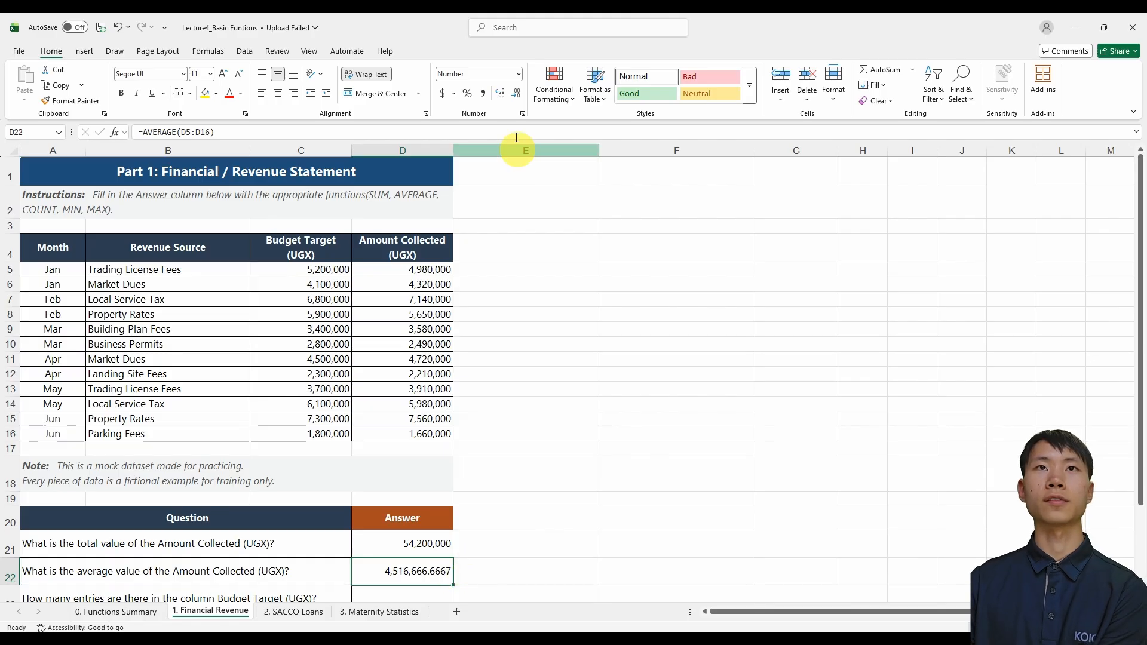
click(517, 95)
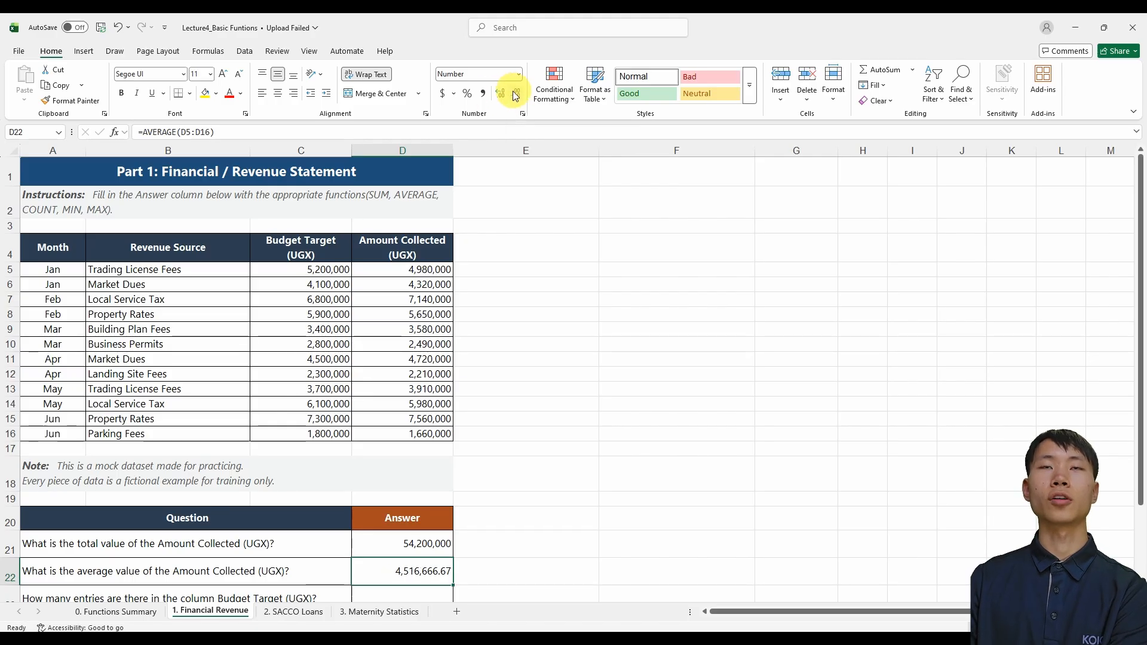
click(515, 94)
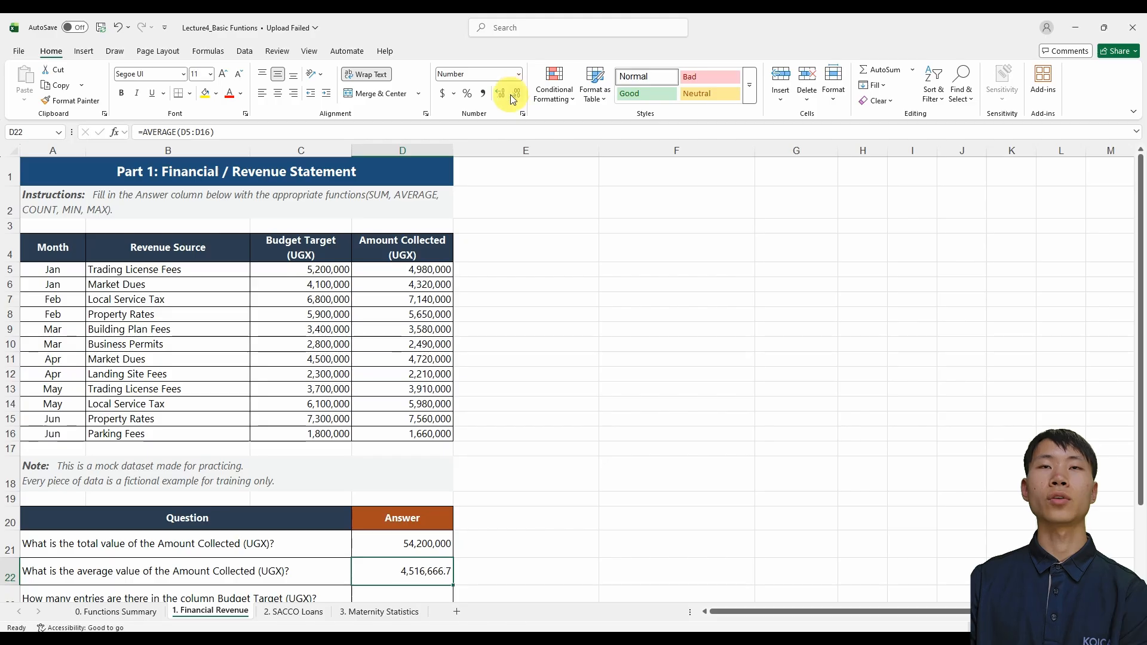
click(501, 97)
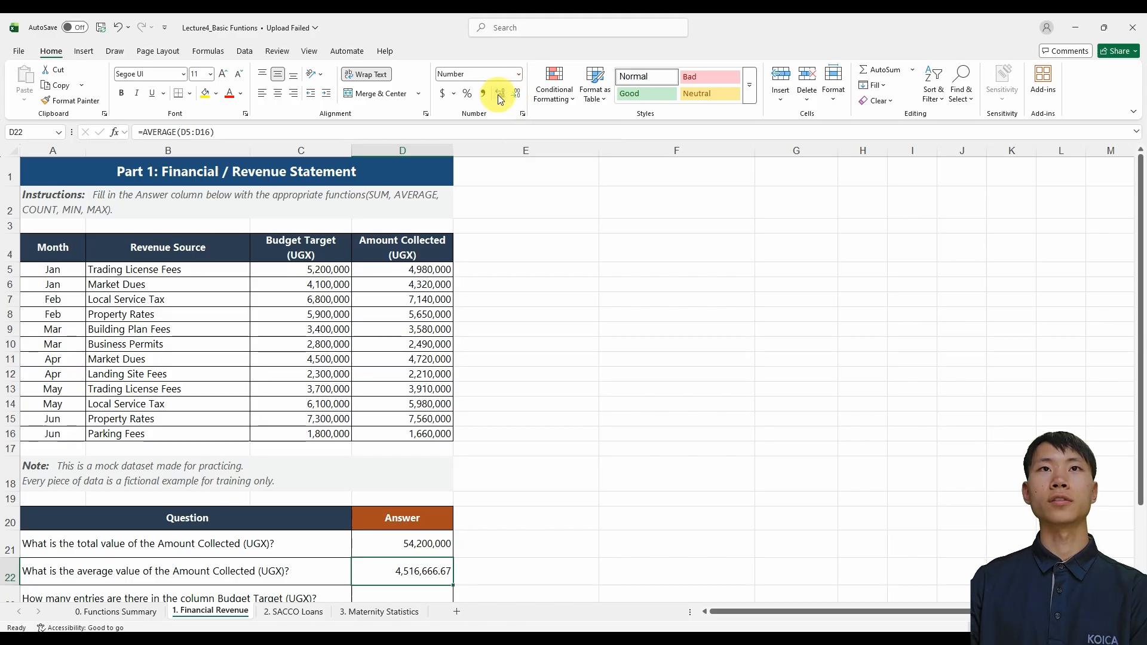
click(501, 96)
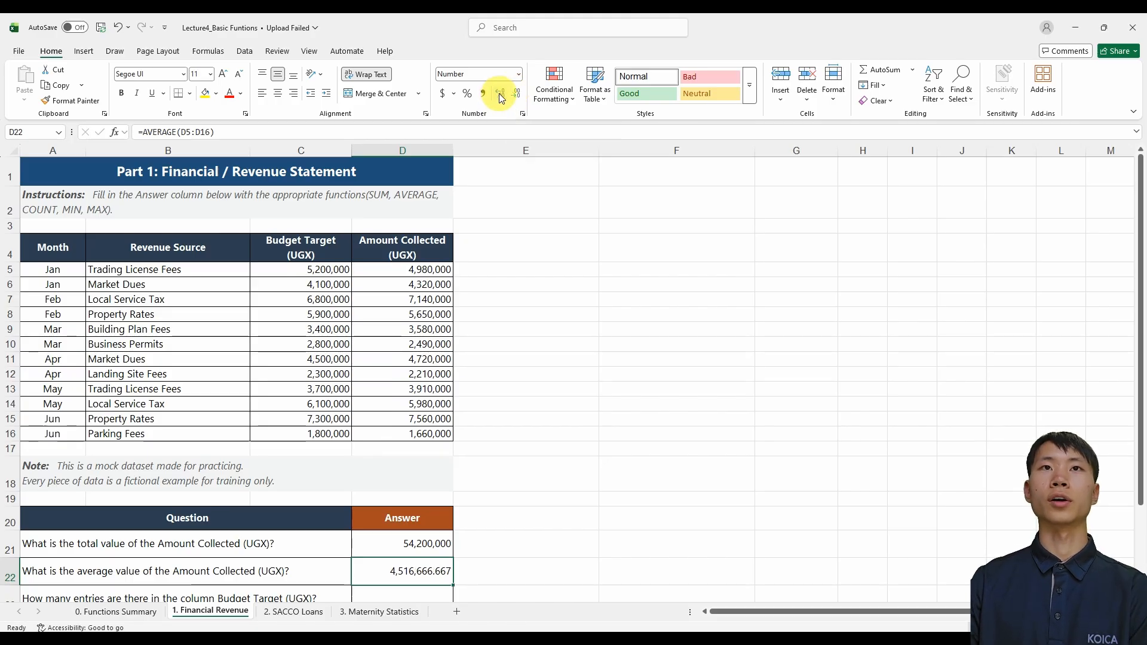
click(517, 94)
click(517, 94)
click(517, 95)
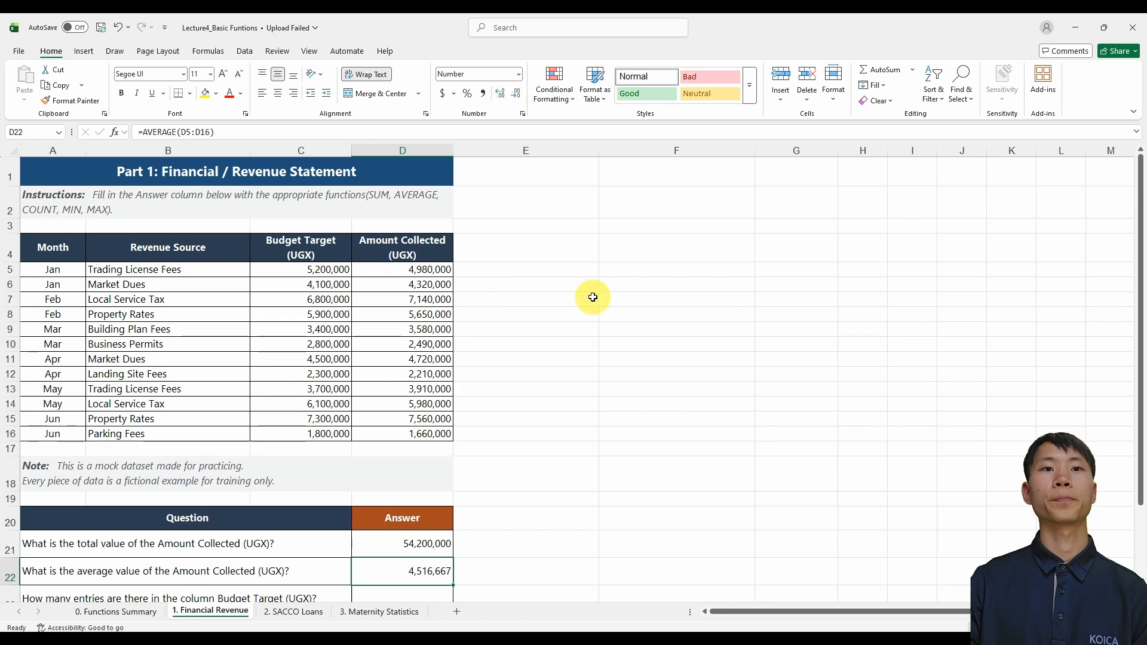
Review the COUNT section on the 0. Functions Summary sheet, including its numeric-only note, example, structure and argument meanings
key(ctrl+Page_Up)
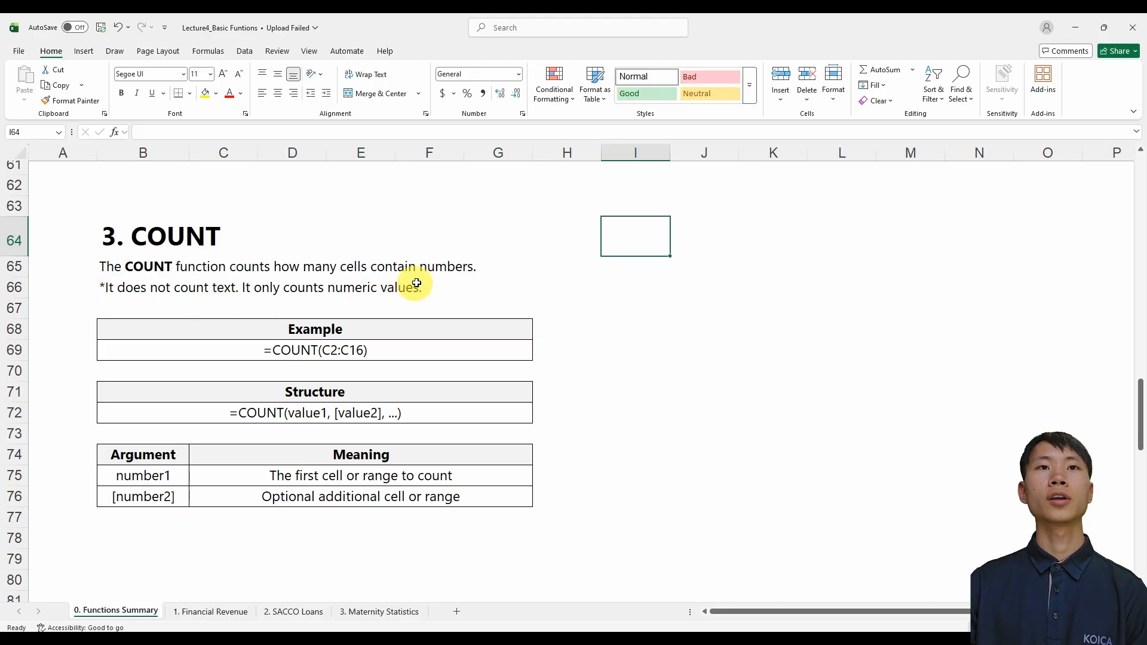
drag(627, 249, 633, 512)
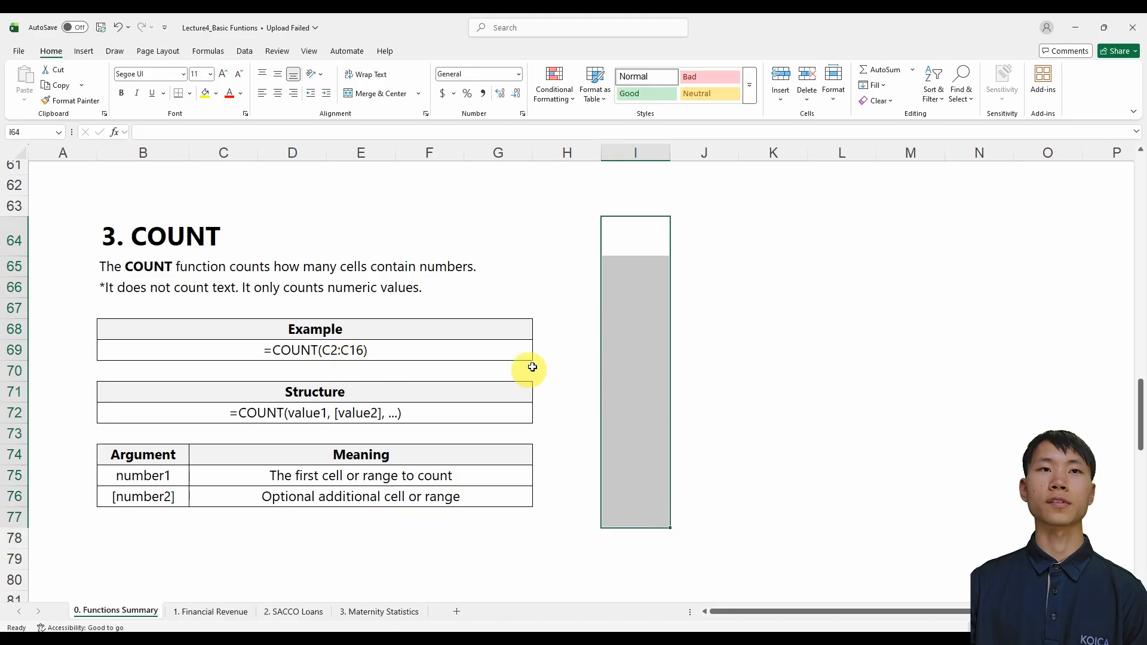
drag(633, 239, 629, 493)
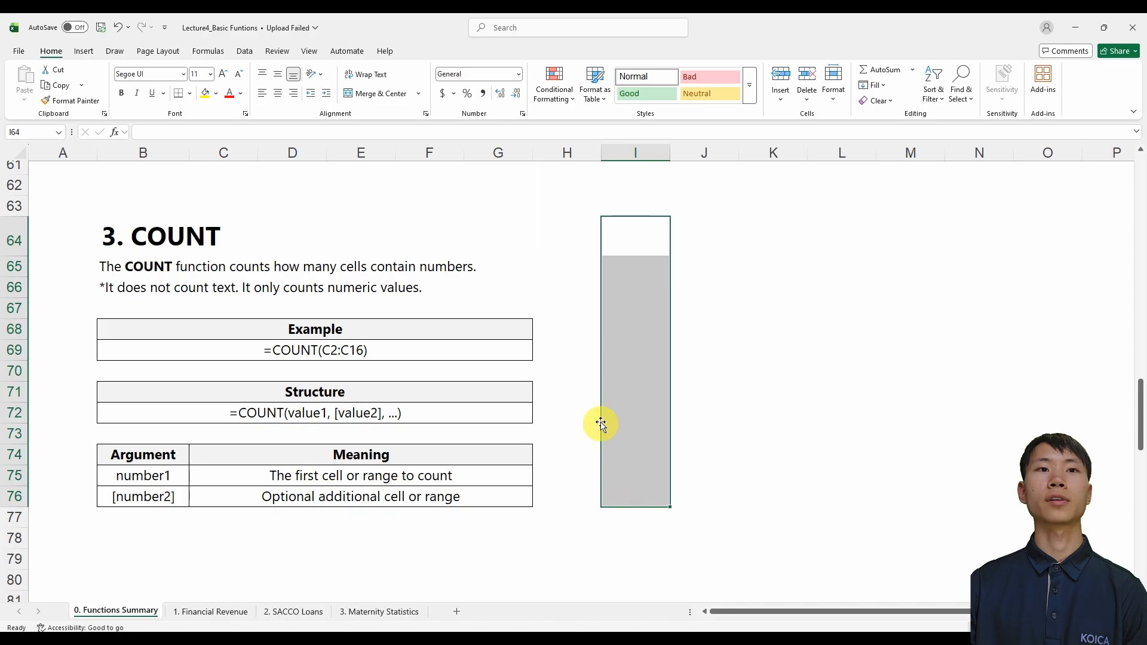
drag(602, 425, 586, 418)
click(701, 406)
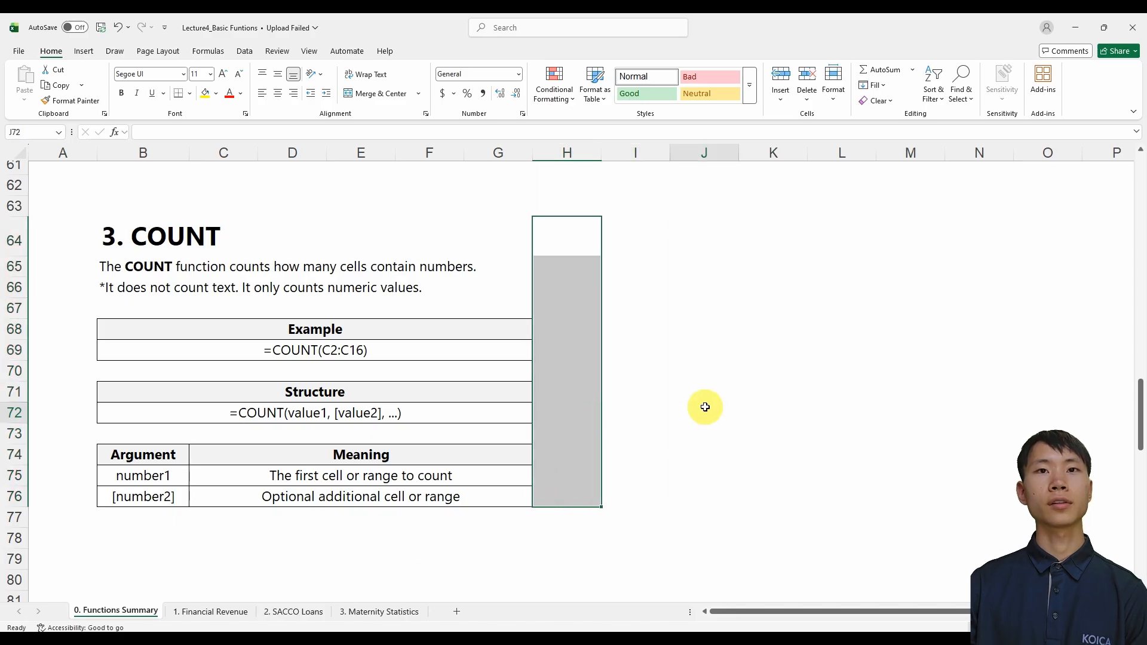
click(660, 261)
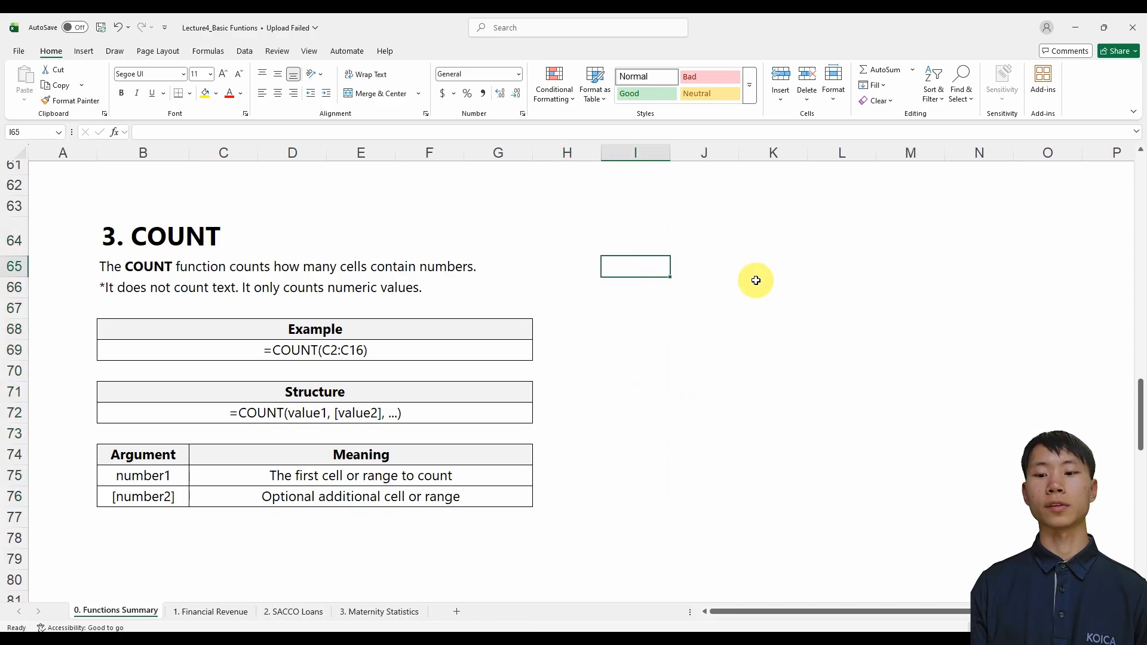
On the 1. Financial Revenue sheet, examine the question about Budget Target entries and the first and last cells of that column's data
key(ctrl+Page_Down)
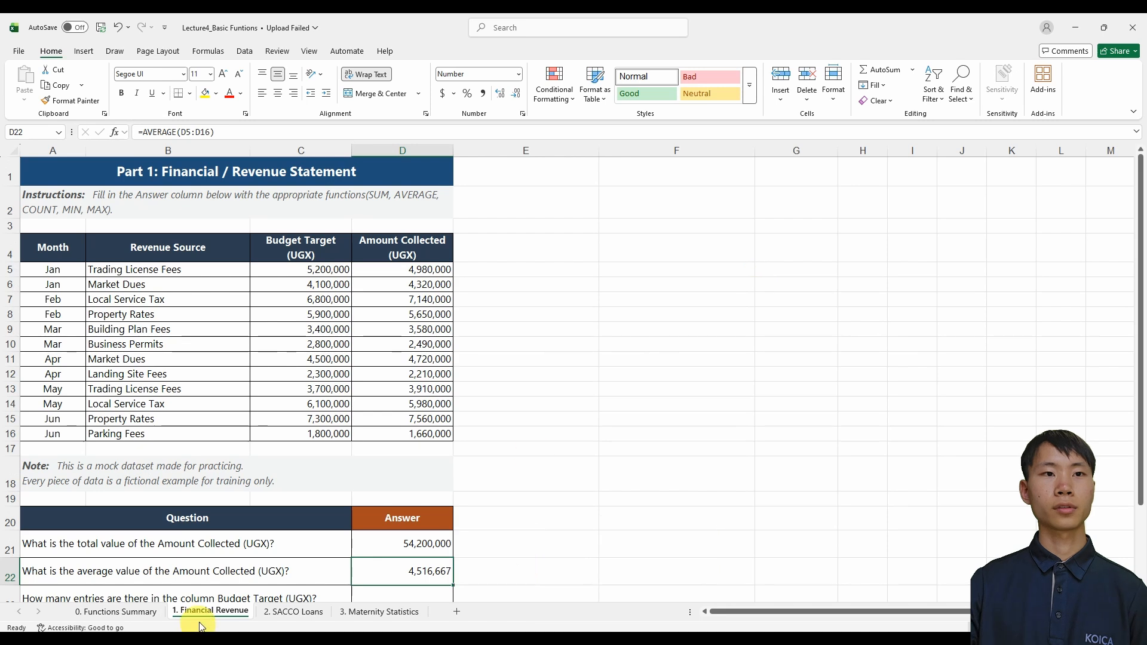
click(210, 596)
scroll(221, 569, down, 2)
scroll(218, 574, up, 1)
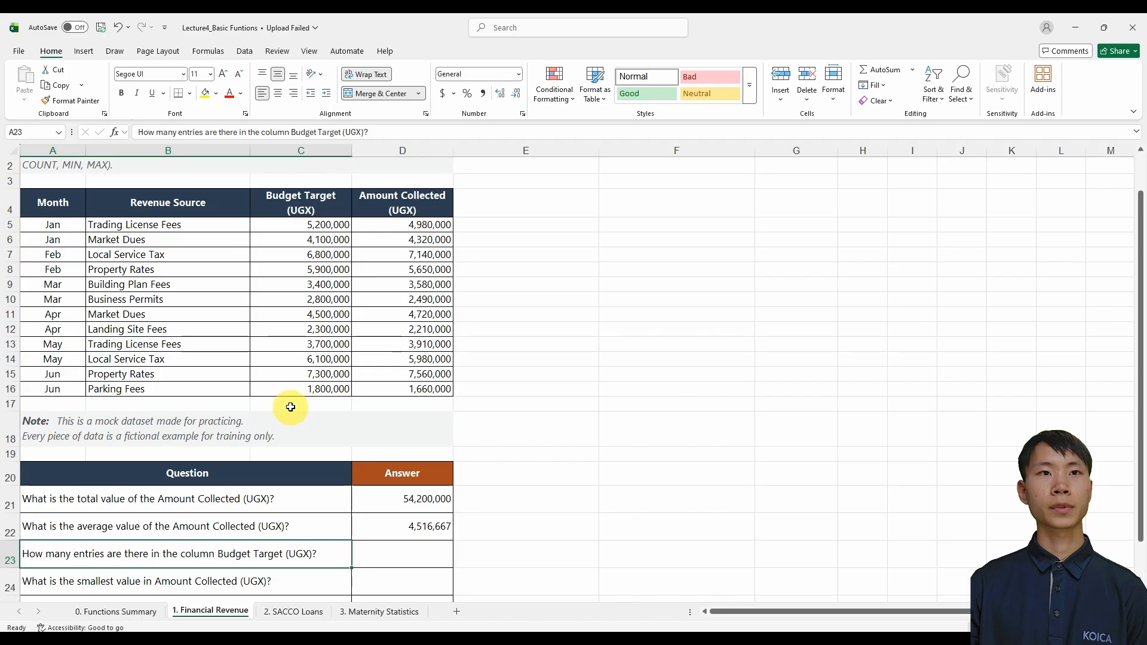
click(297, 225)
scroll(260, 341, up, 1)
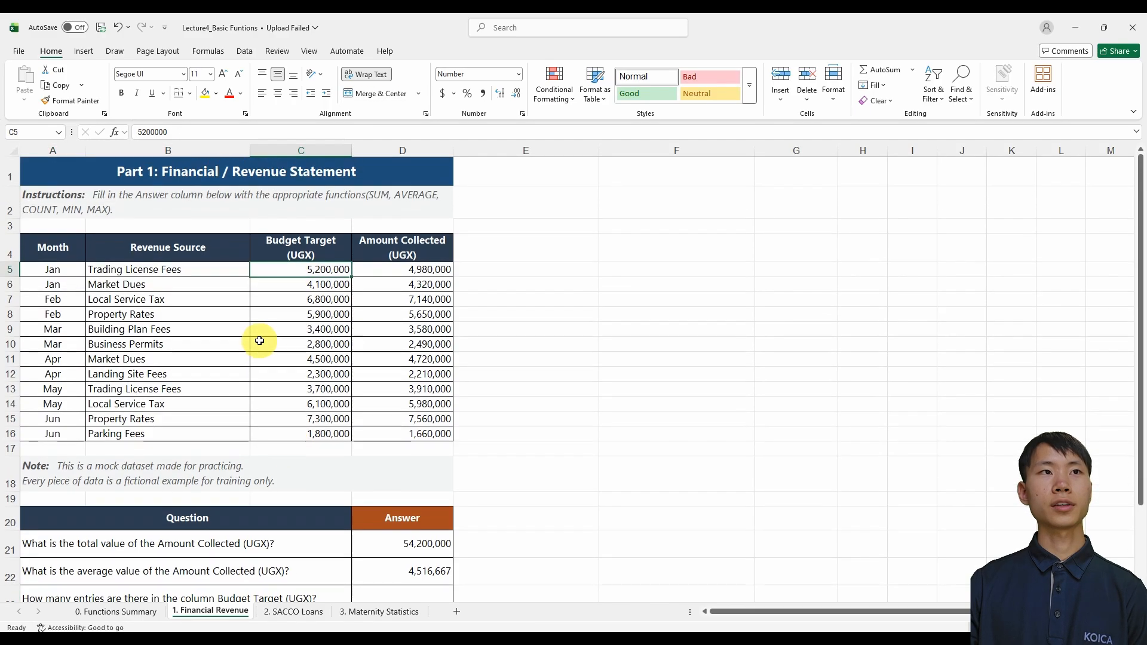
click(305, 433)
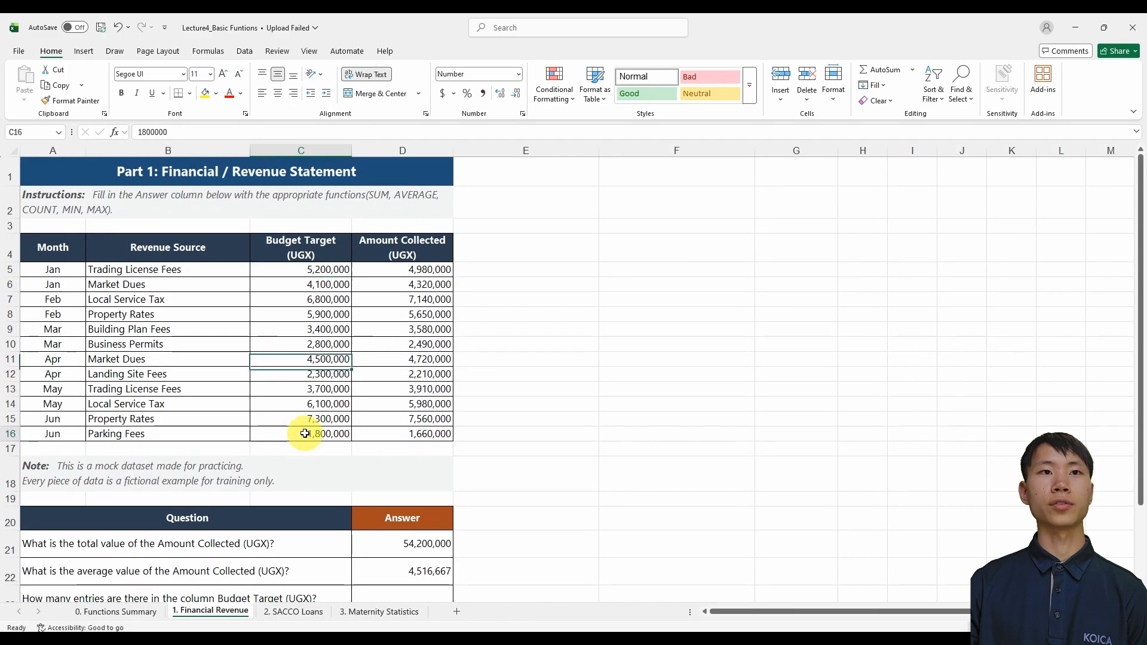
click(326, 271)
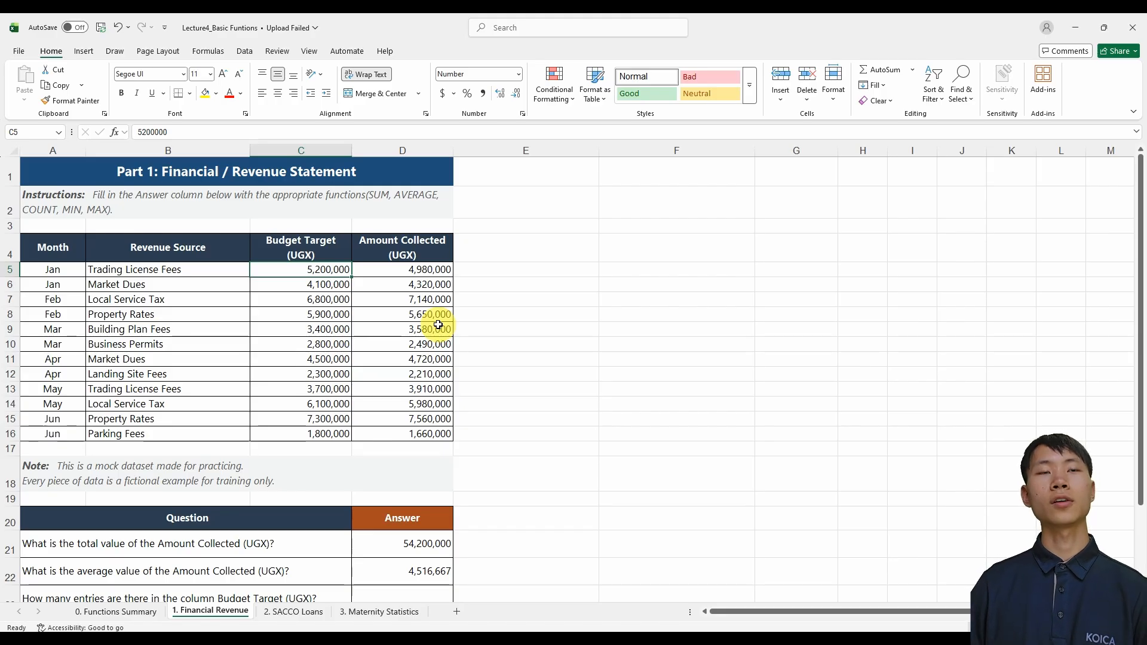
Enter =COUNT(C5:C16) in D23 to count the Budget Target entries, and check the finished formula
scroll(439, 325, down, 1)
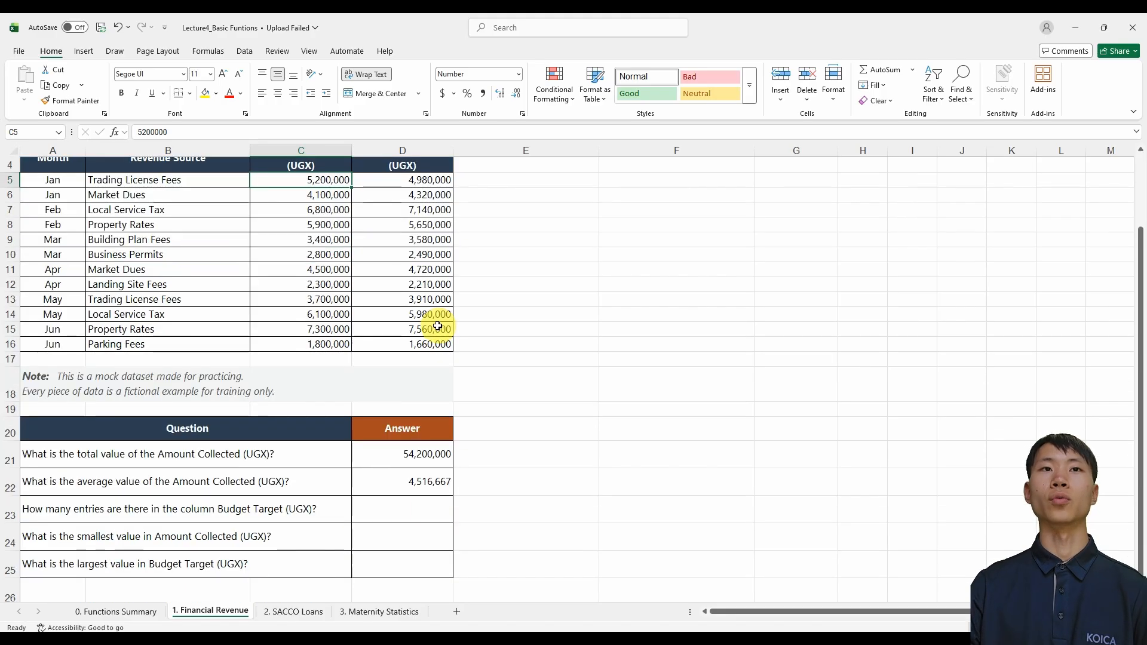
click(427, 520)
text(=)
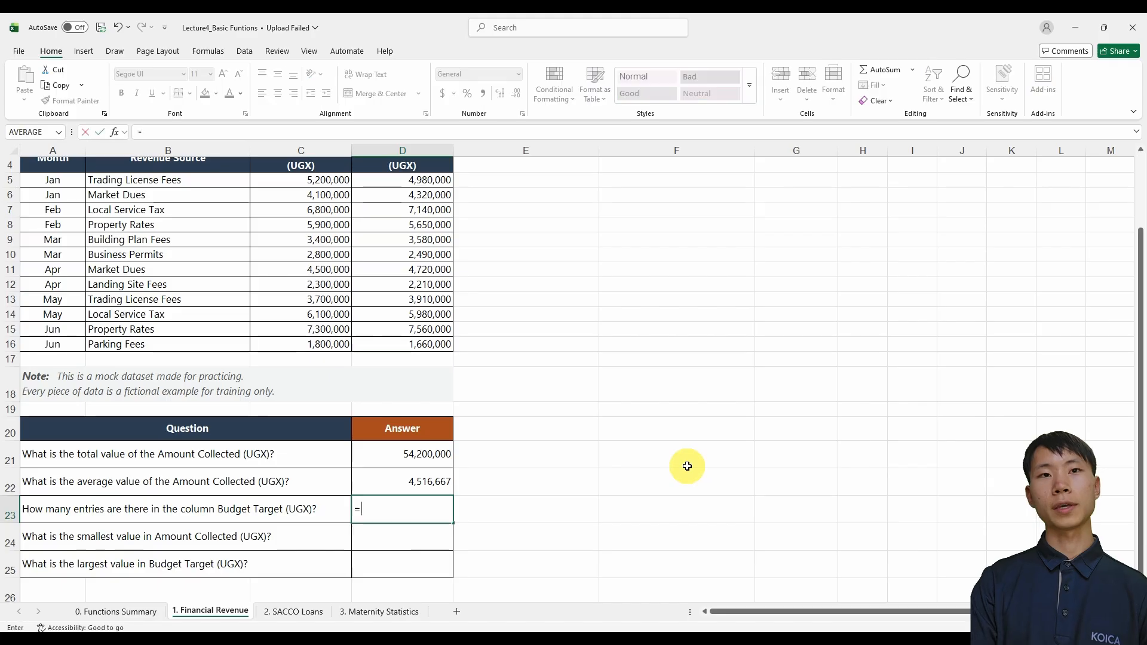
text(cou)
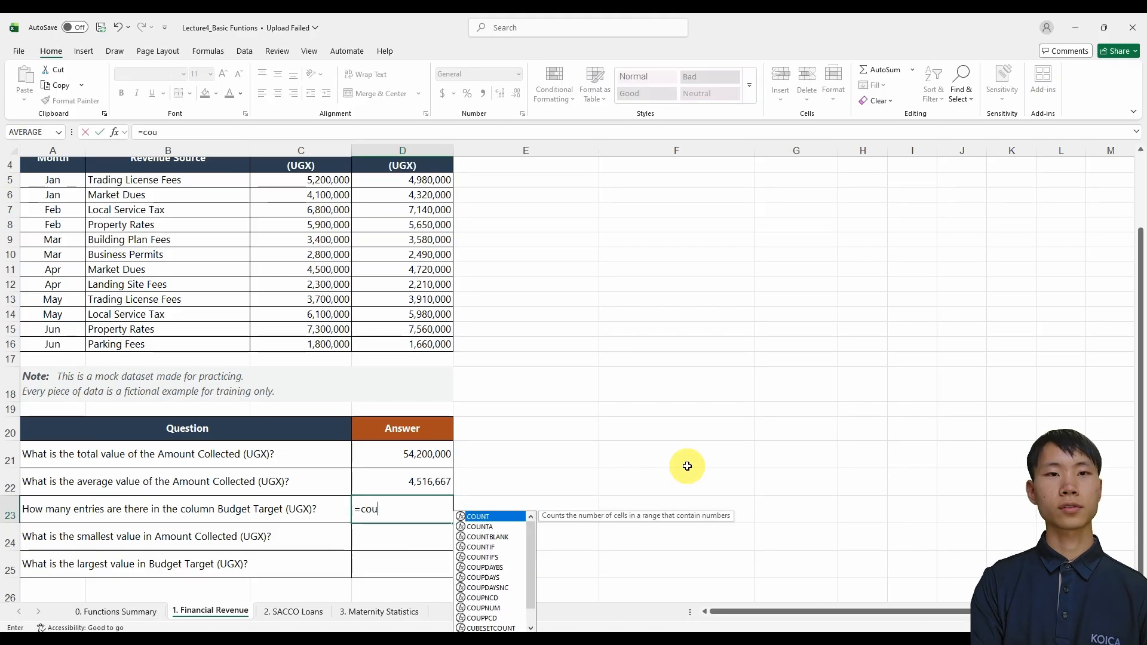
text(nt)
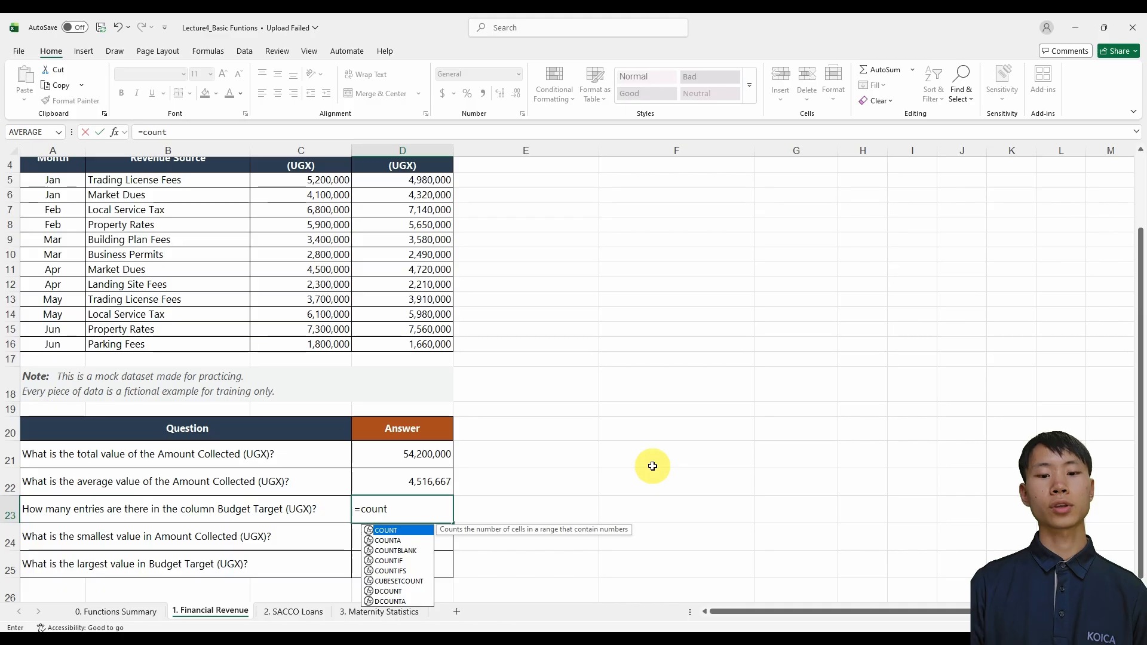
text(()
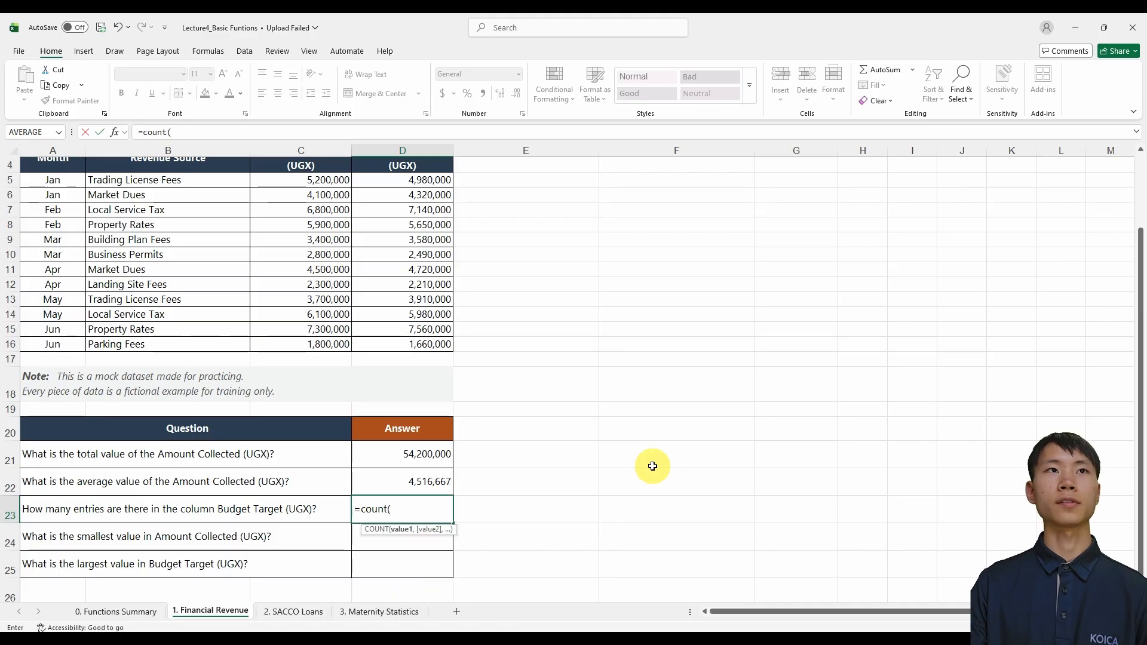
scroll(645, 469, up, 1)
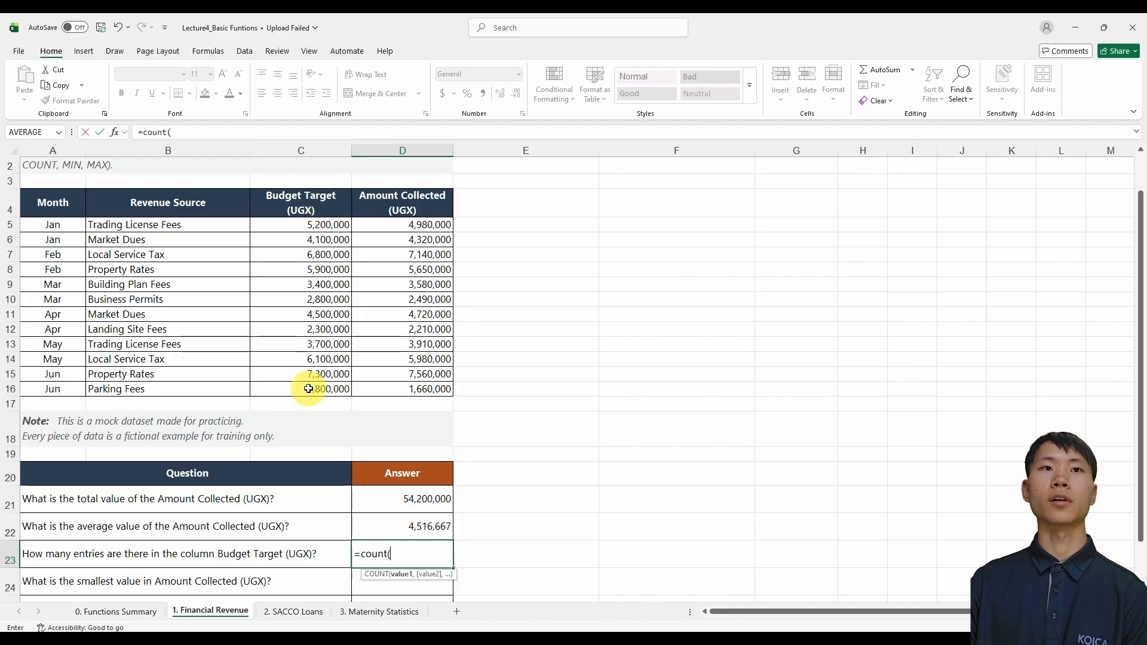
click(325, 225)
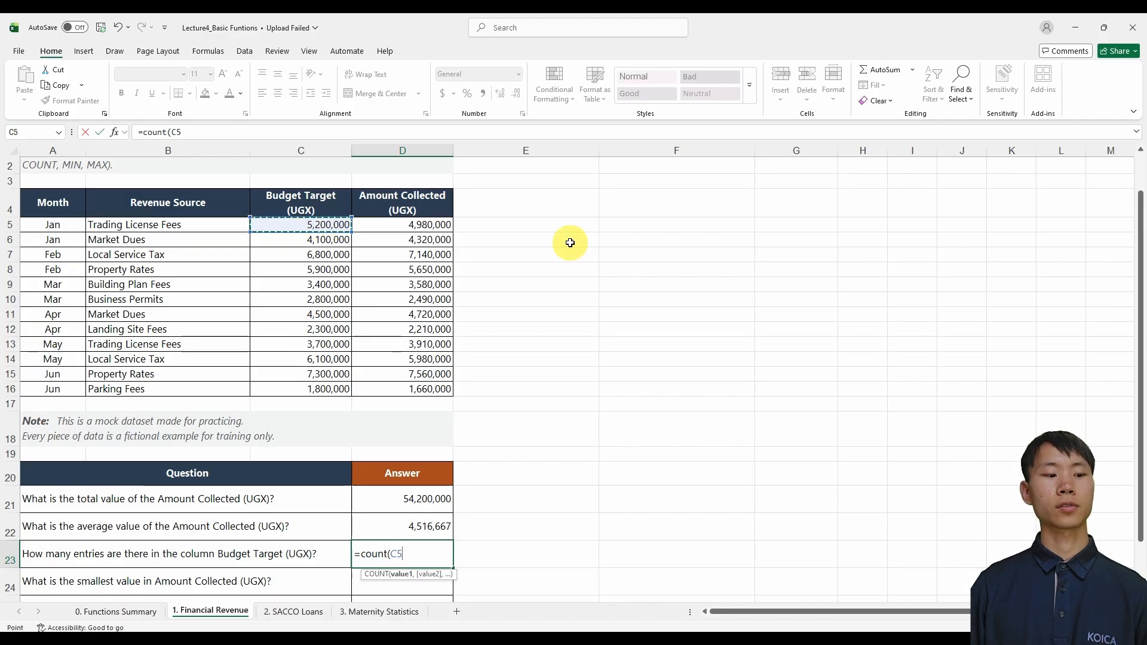
shift+click(336, 389)
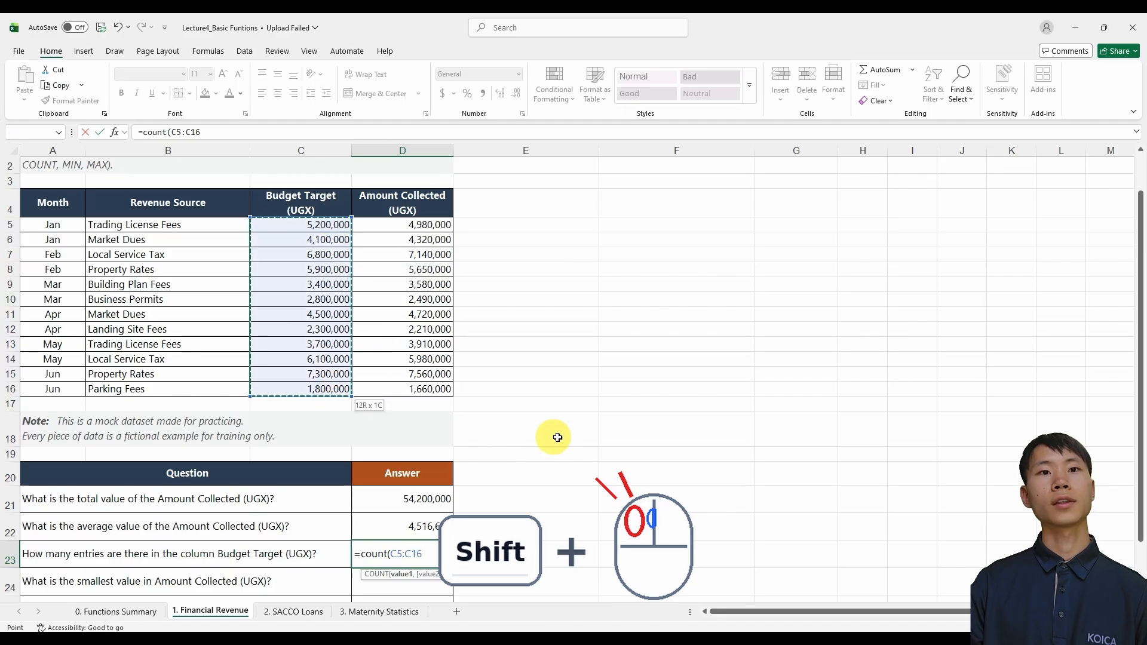
key(Return)
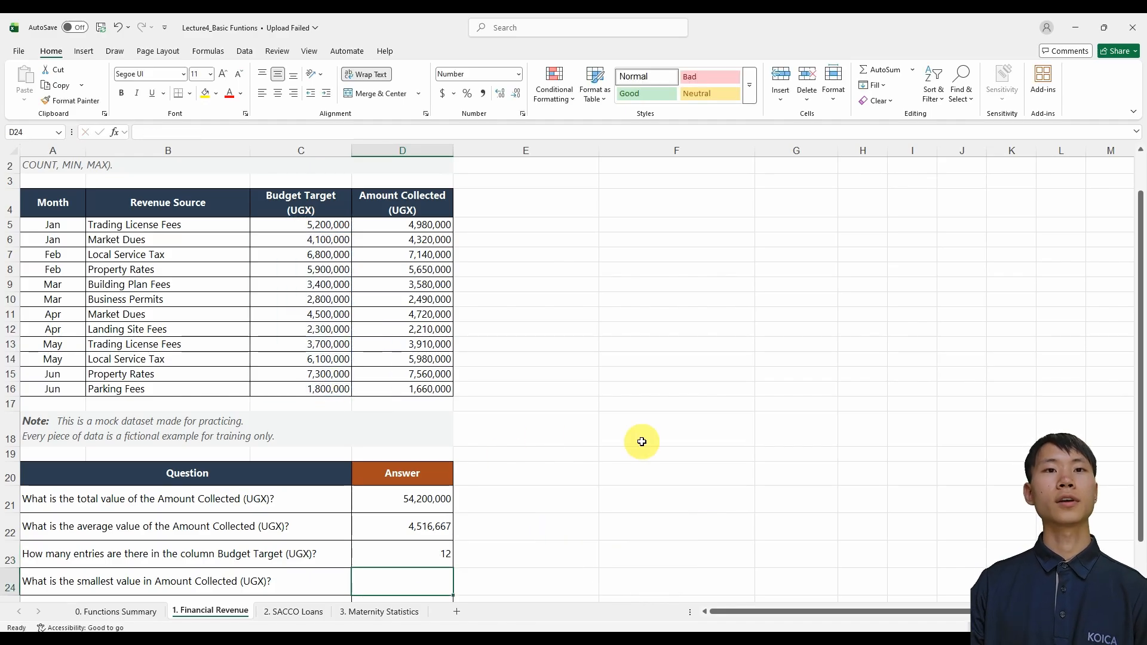
click(440, 553)
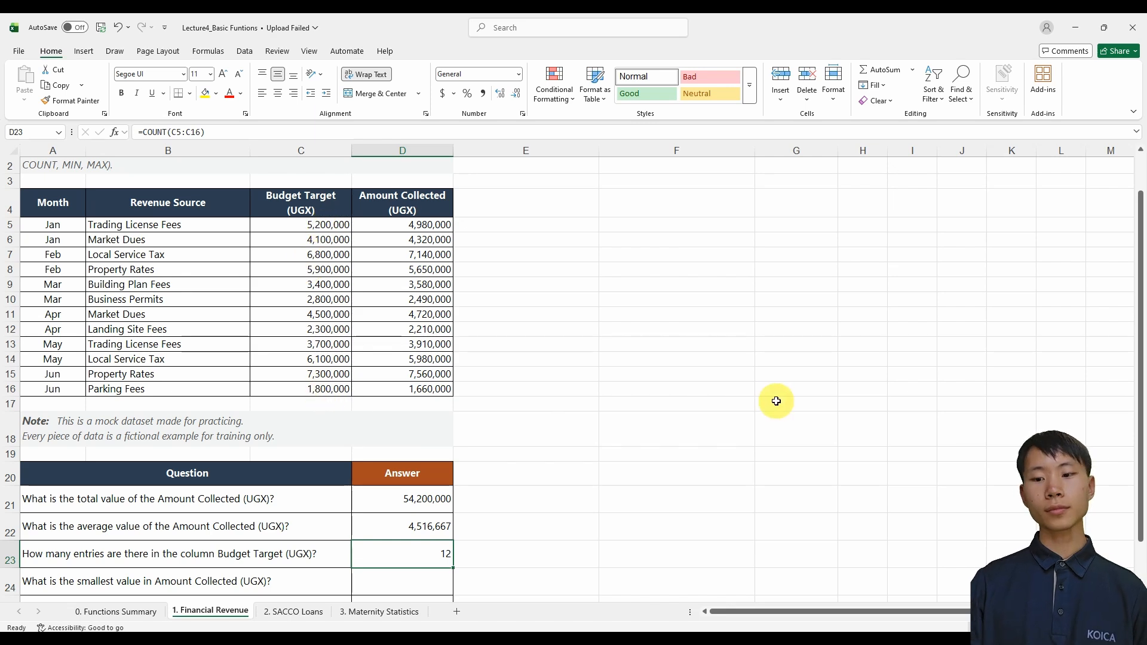
Review the MIN section on the 0. Functions Summary sheet and the 1. Financial Revenue question about the smallest Amount Collected
key(ctrl+Page_Up)
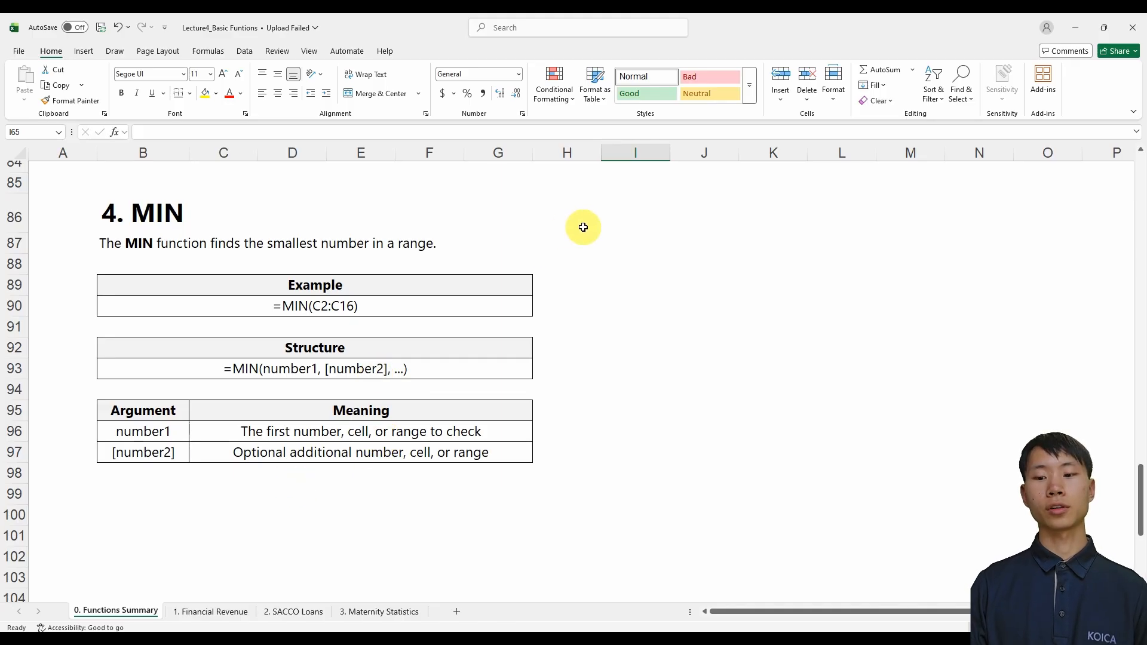
key(ctrl+Page_Down)
scroll(359, 448, down, 2)
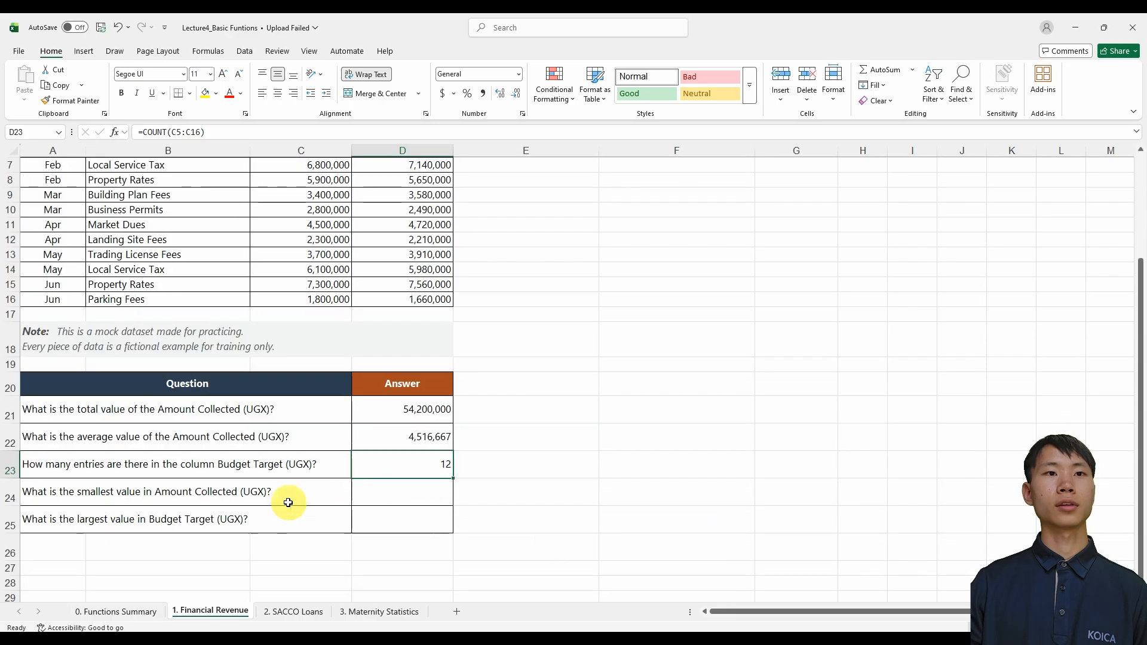
click(281, 499)
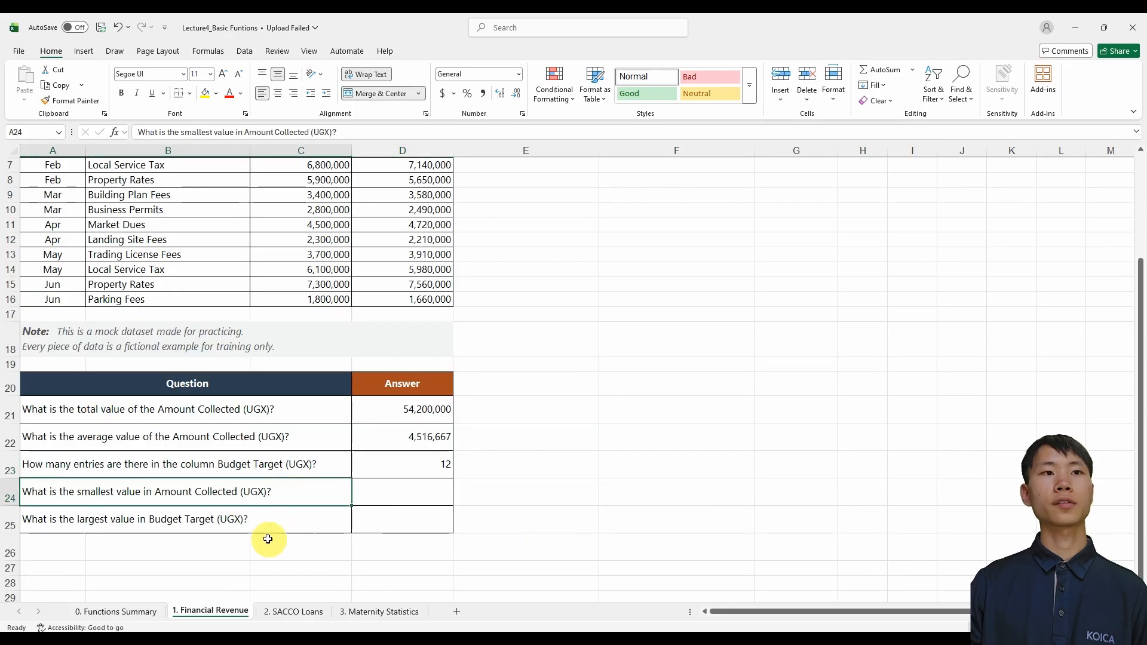
scroll(281, 541, up, 1)
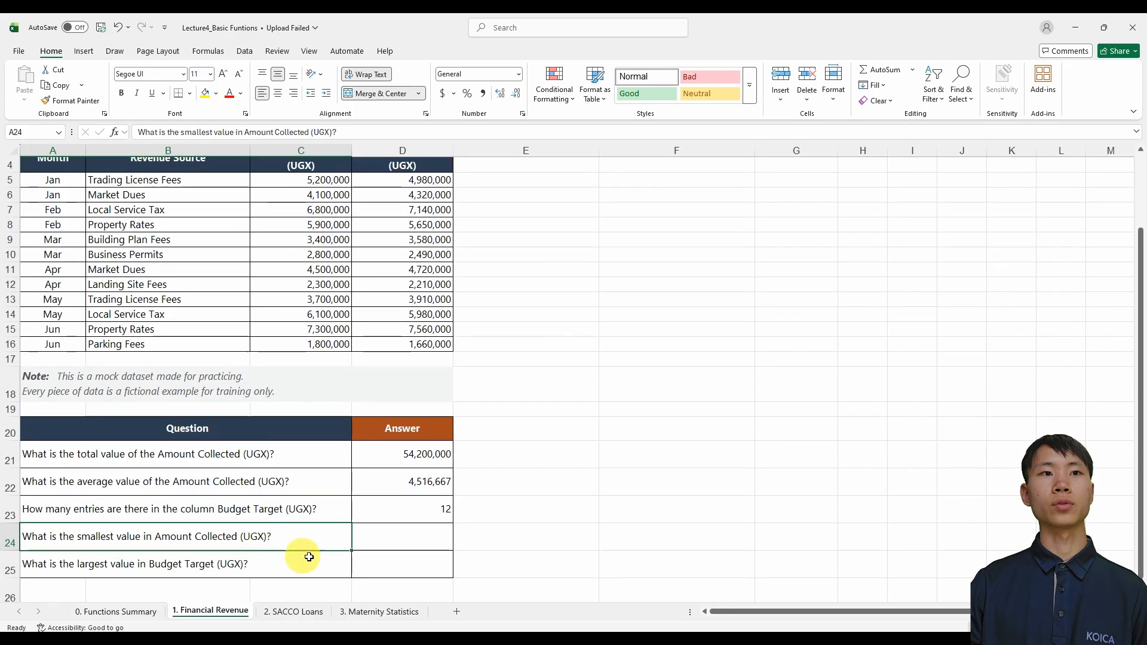
scroll(385, 544, up, 1)
scroll(382, 544, down, 1)
Enter =MIN(D5:D16) in D24 to find the smallest Amount Collected value
click(375, 540)
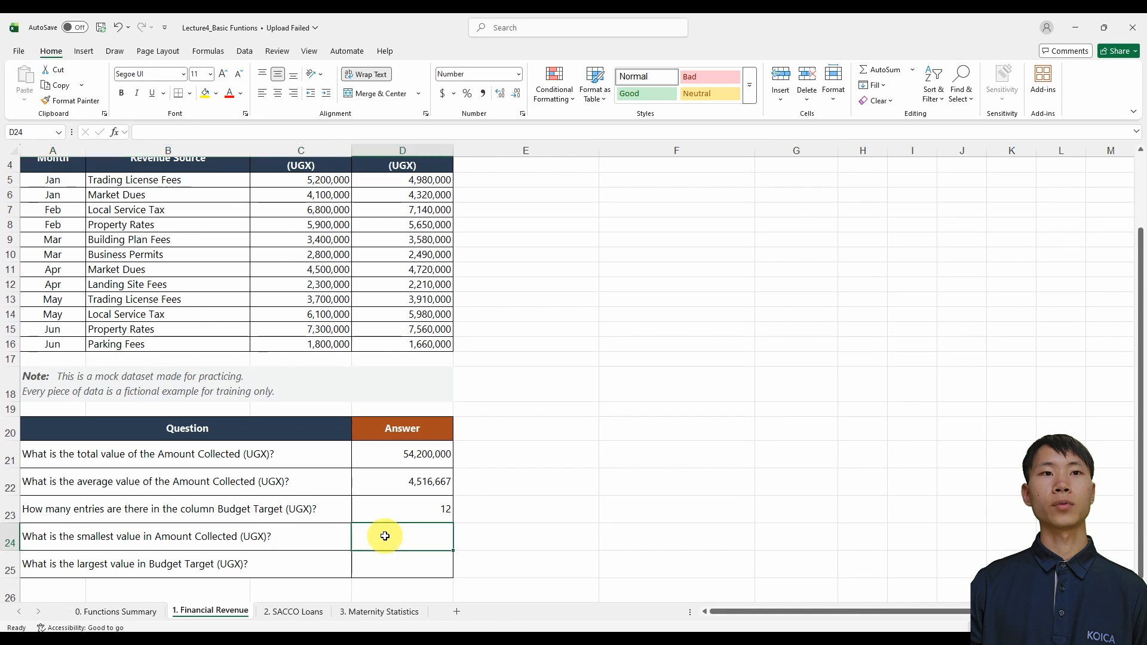
scroll(325, 546, up, 1)
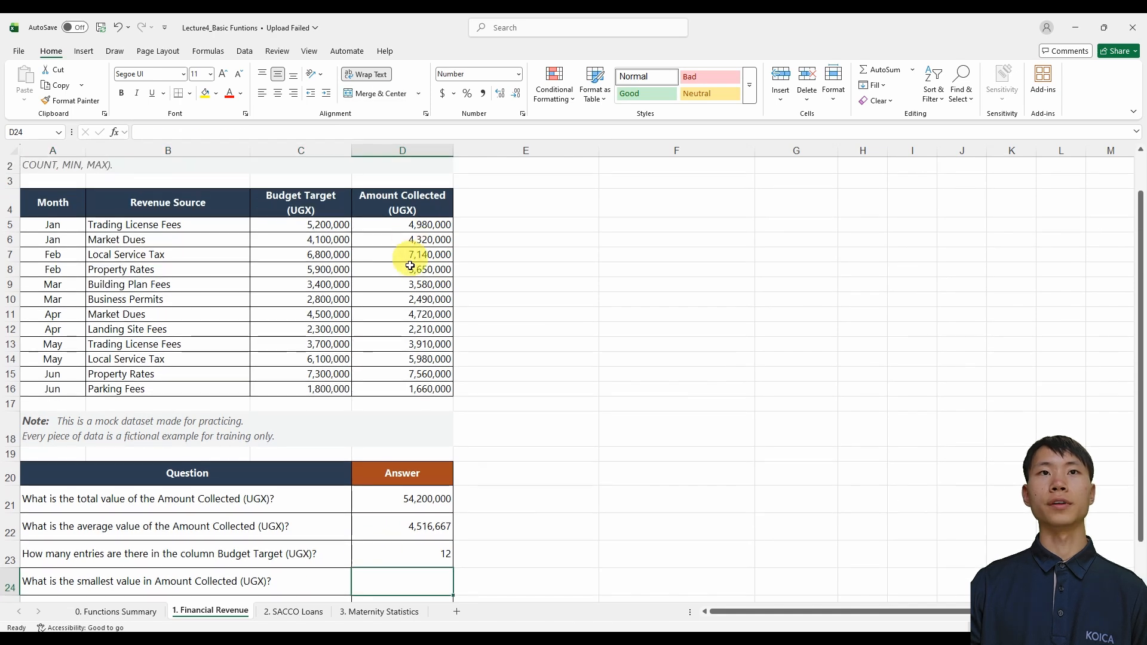
scroll(410, 397, down, 1)
text(=)
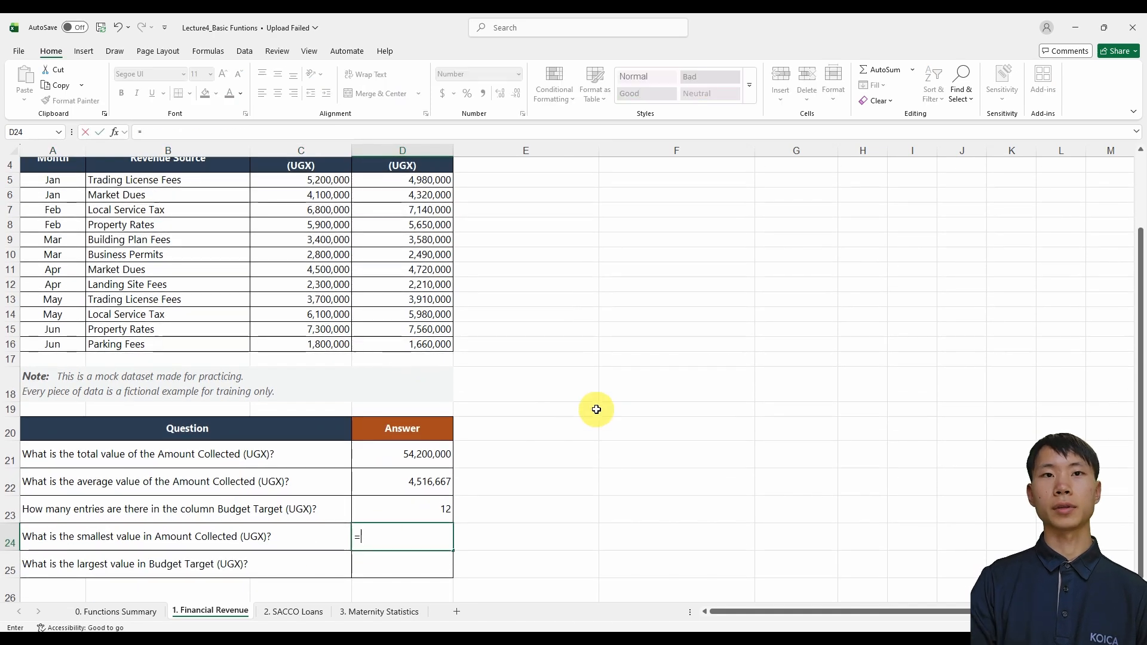
text(min)
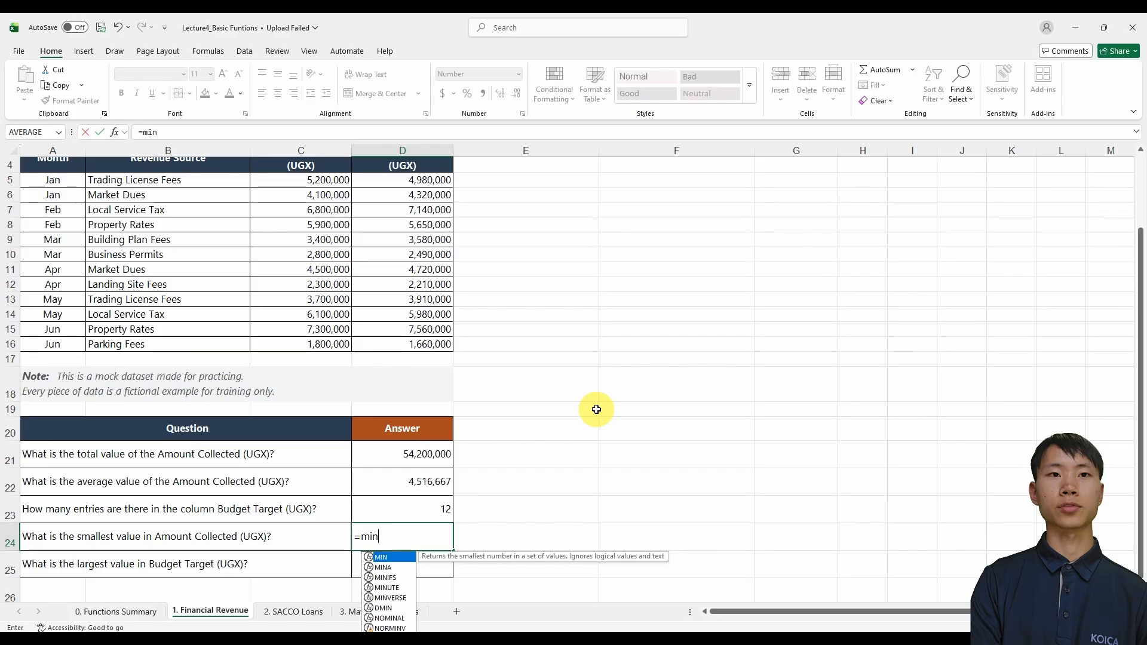
text(()
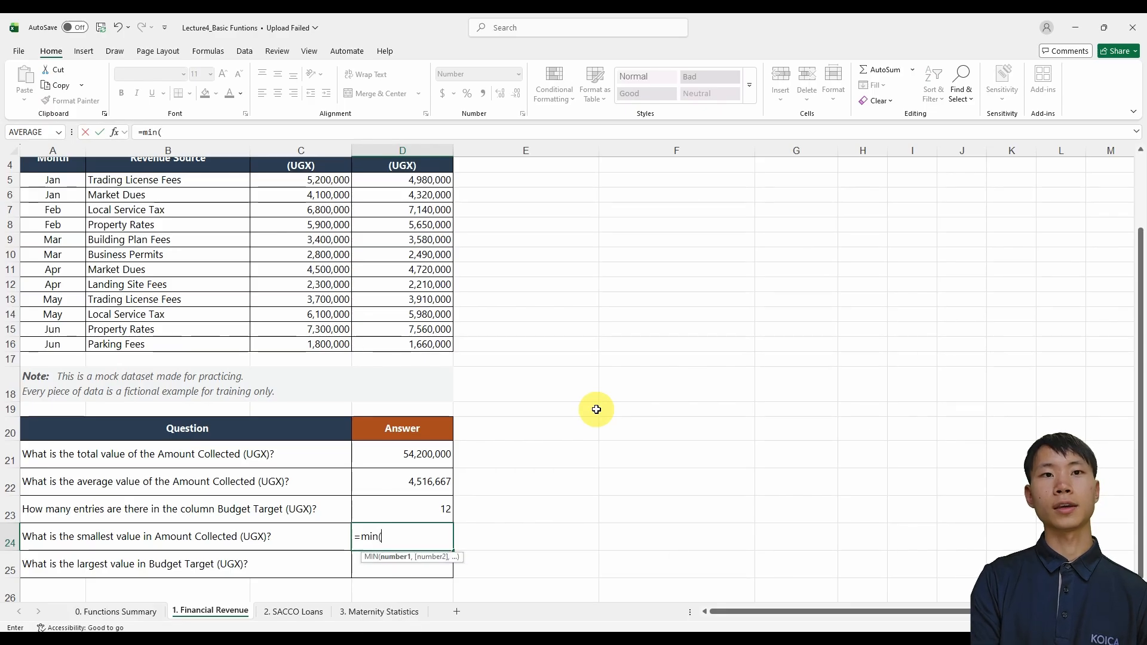
scroll(574, 410, up, 1)
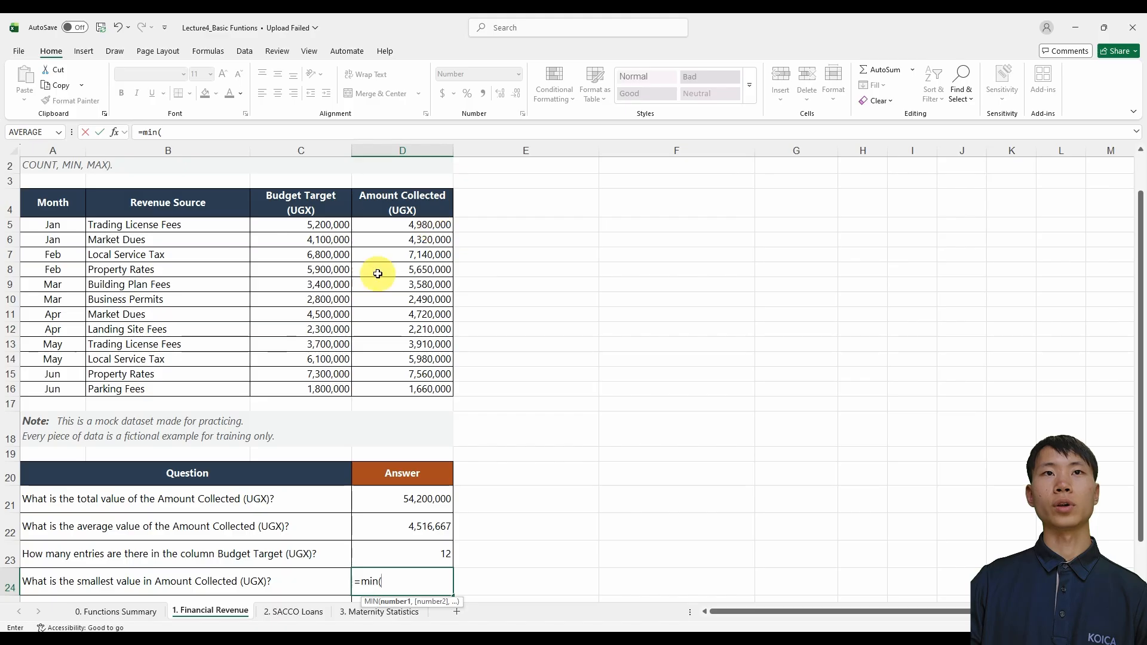
click(420, 228)
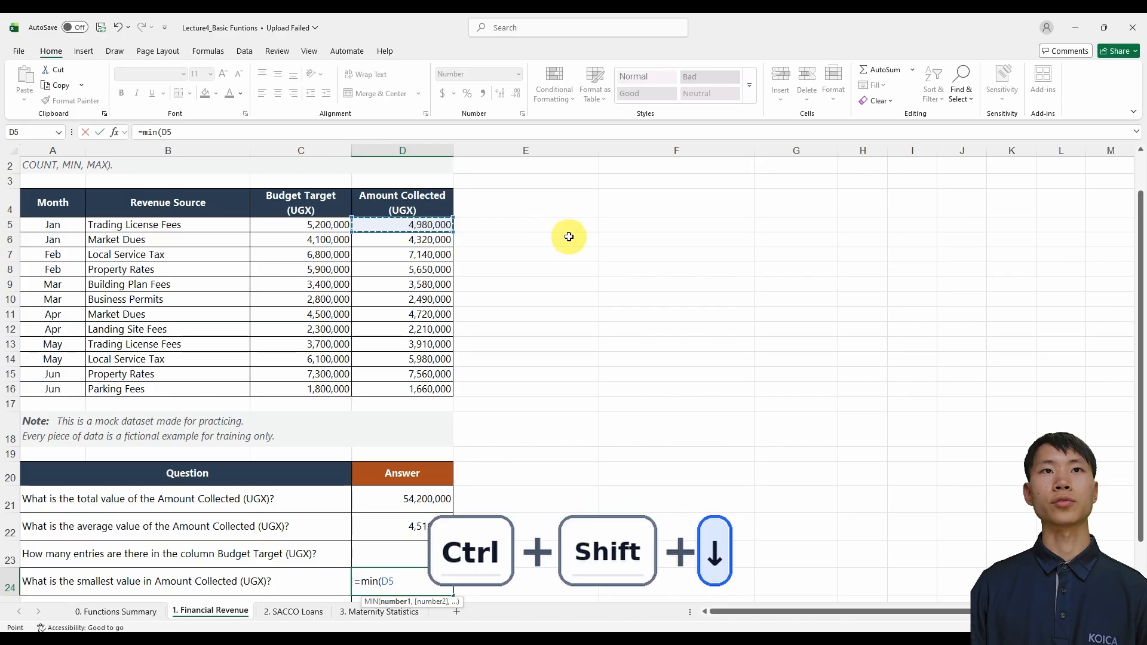
key(ctrl+shift+Down)
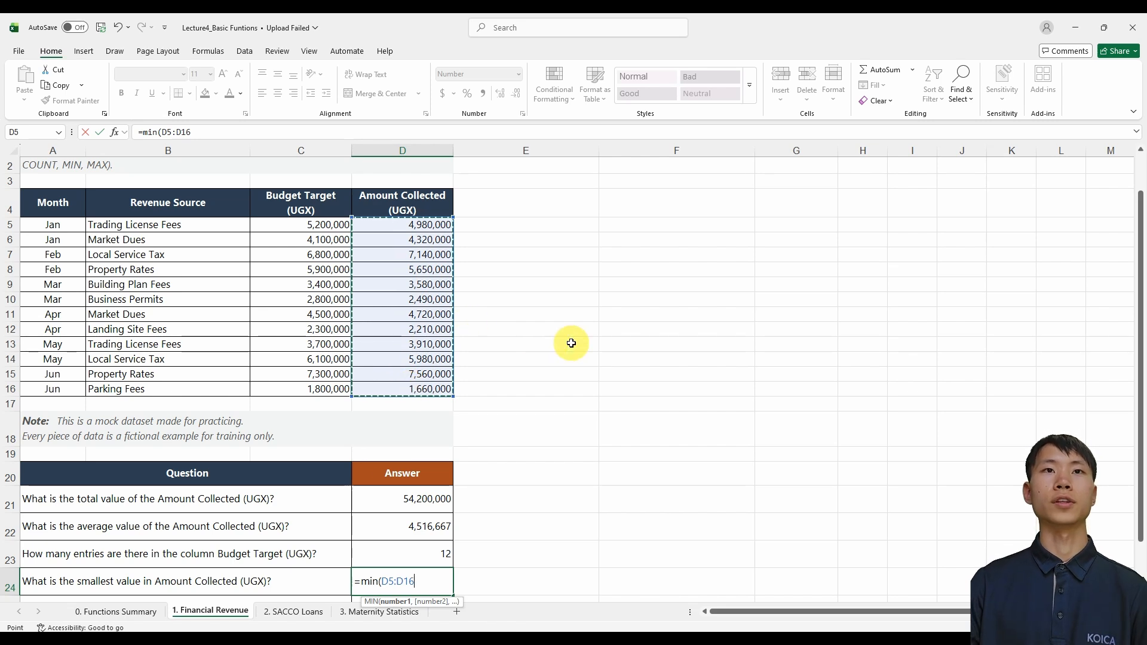
scroll(571, 342, down, 1)
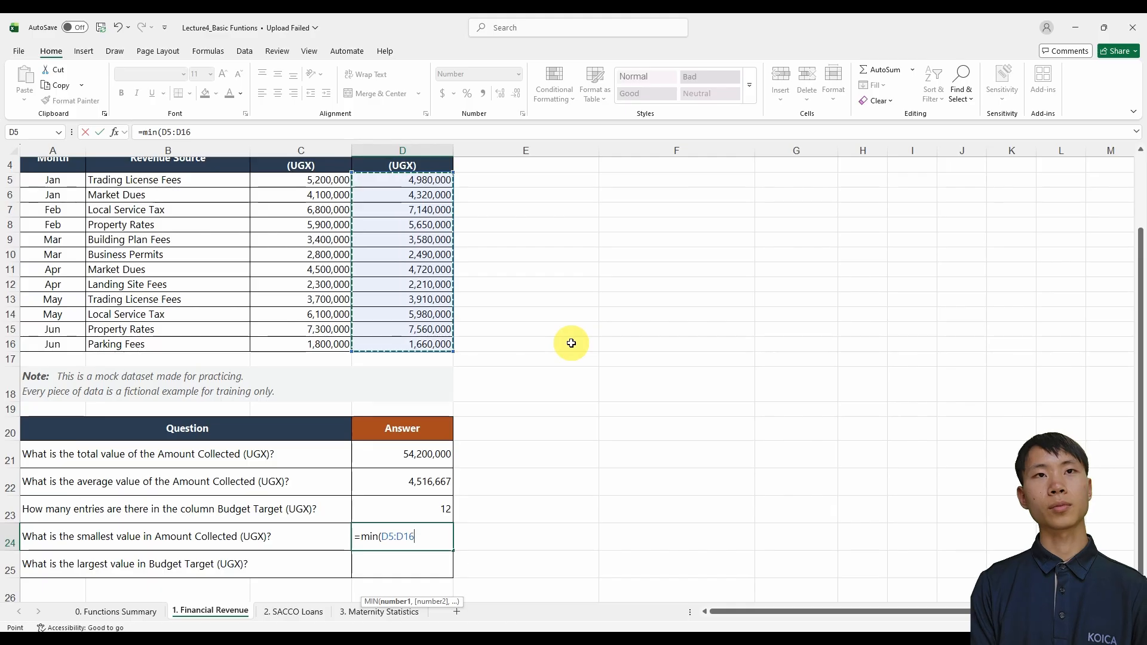
key(Return)
Check the MIN formula and its result in D24 against the Amount Collected values in the table
click(412, 537)
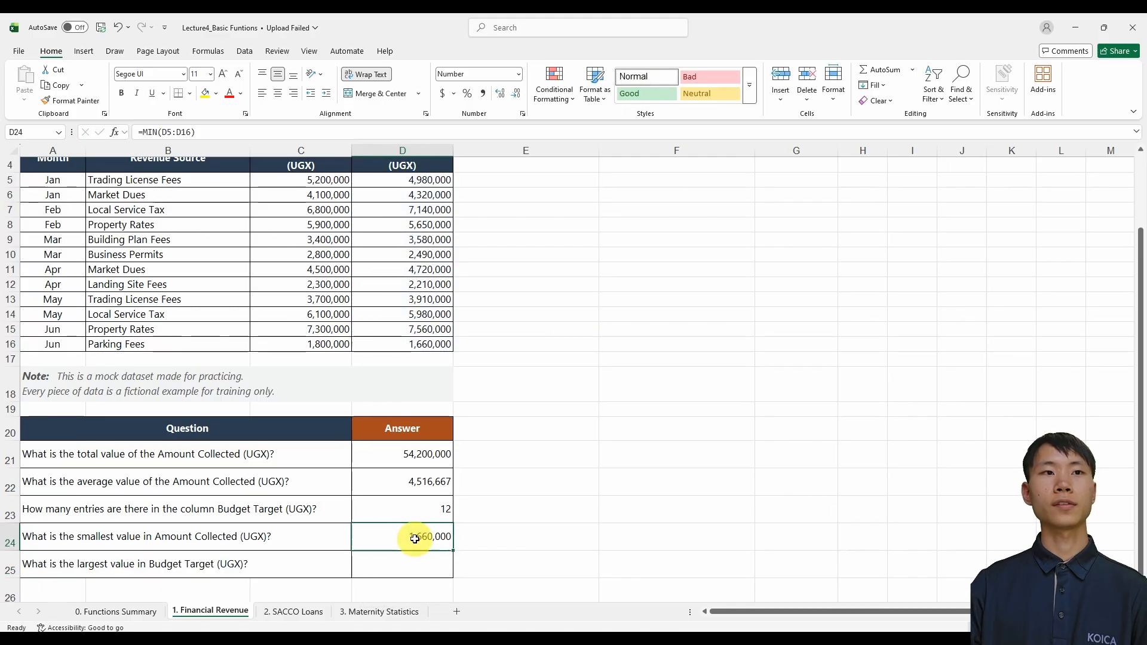
scroll(358, 565, up, 1)
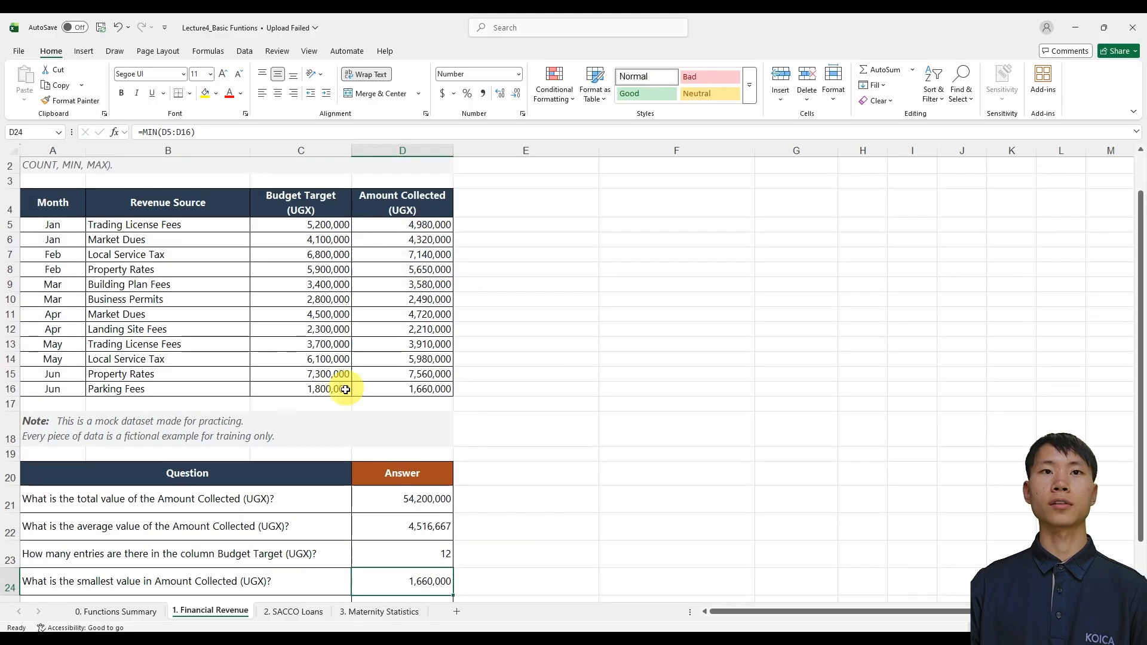
scroll(358, 418, down, 2)
scroll(474, 523, up, 1)
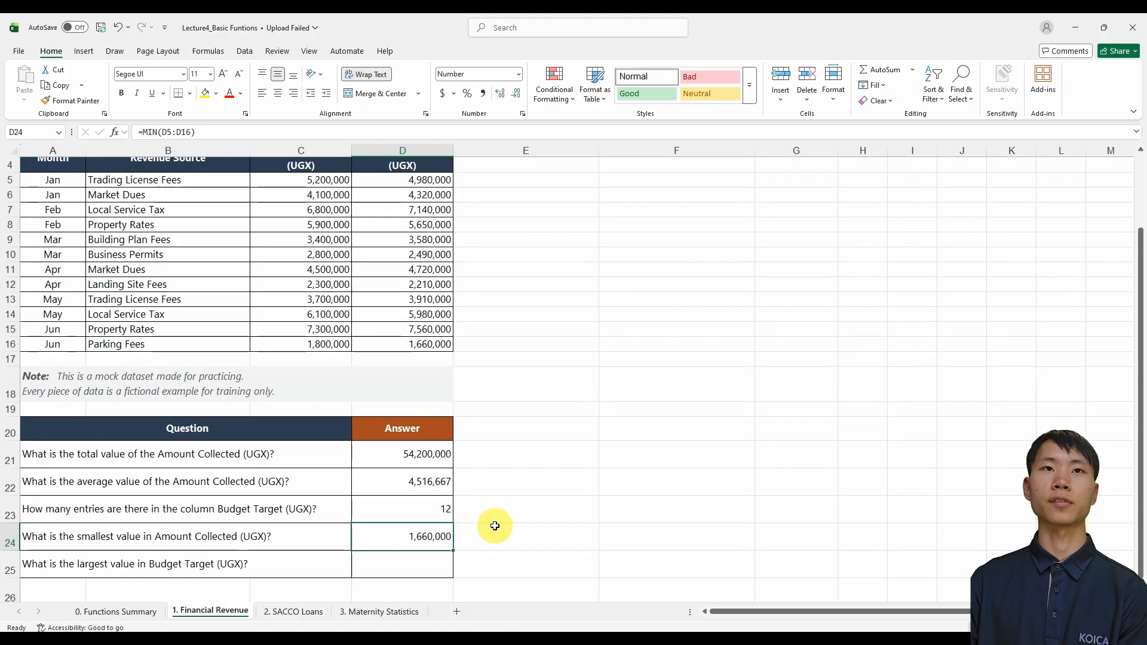
scroll(440, 536, down, 1)
scroll(552, 515, up, 1)
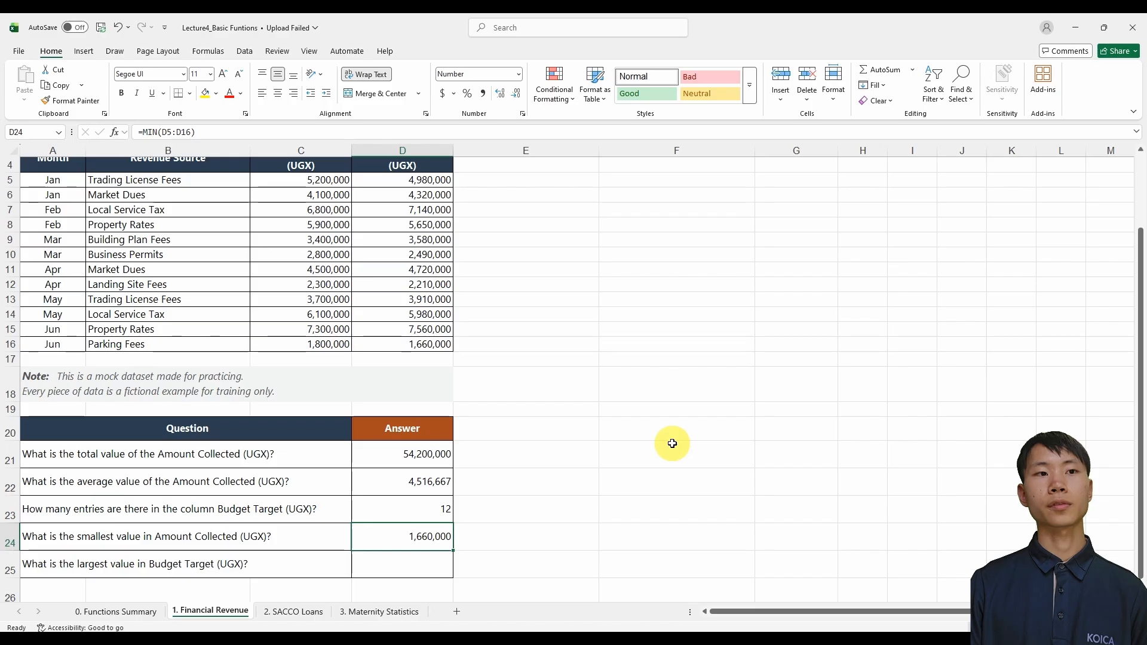
Review the MAX section on the 0. Functions Summary sheet and the 1. Financial Revenue question about the largest Budget Target
key(ctrl+Page_Up)
scroll(687, 443, down, 6)
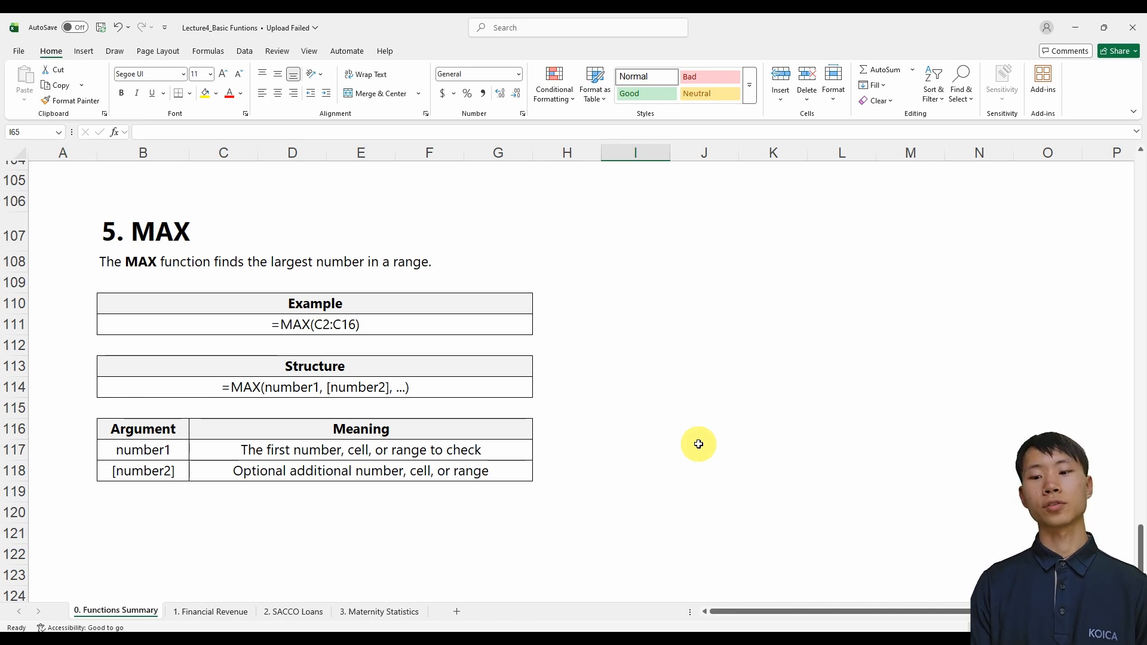
key(ctrl+Page_Down)
click(322, 565)
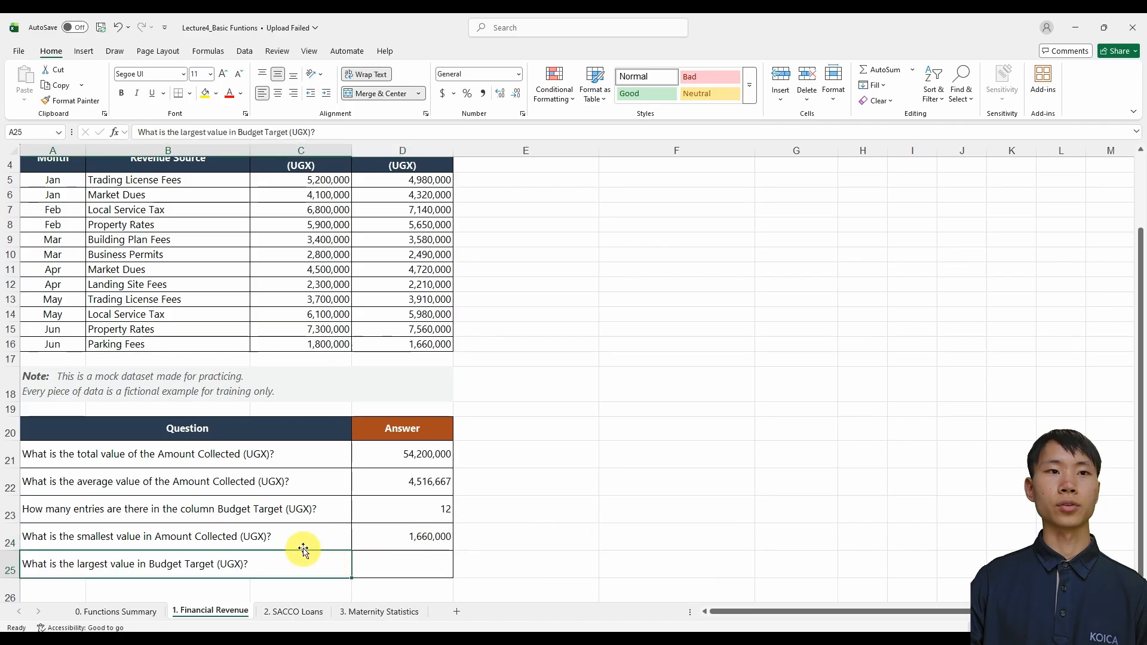
scroll(302, 541, up, 1)
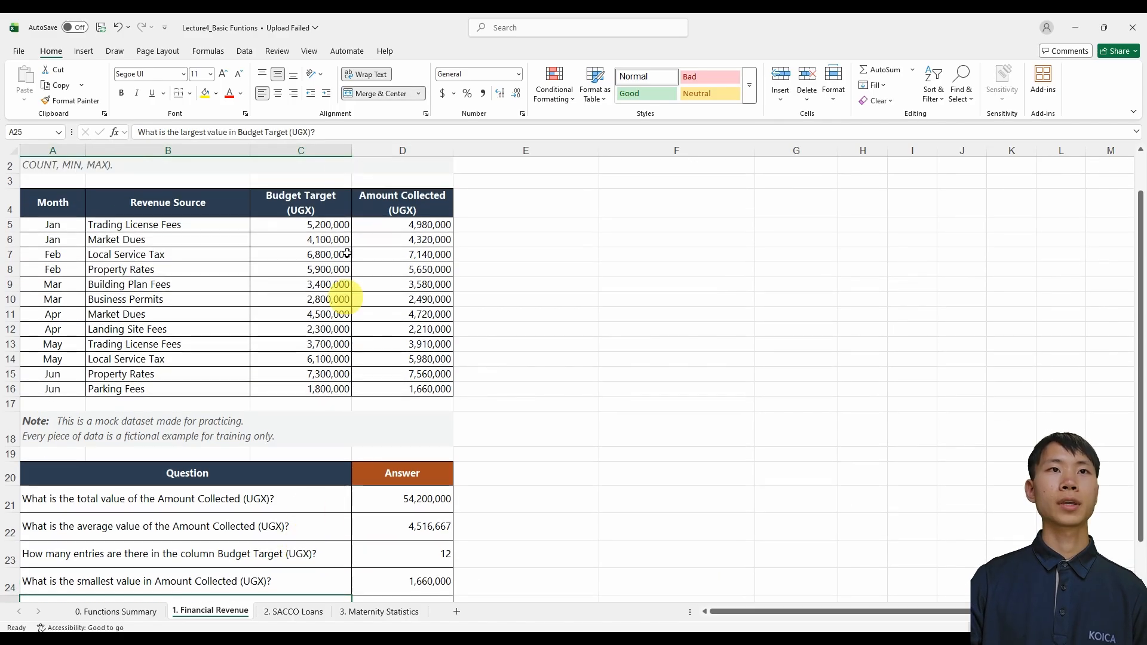
scroll(295, 389, down, 1)
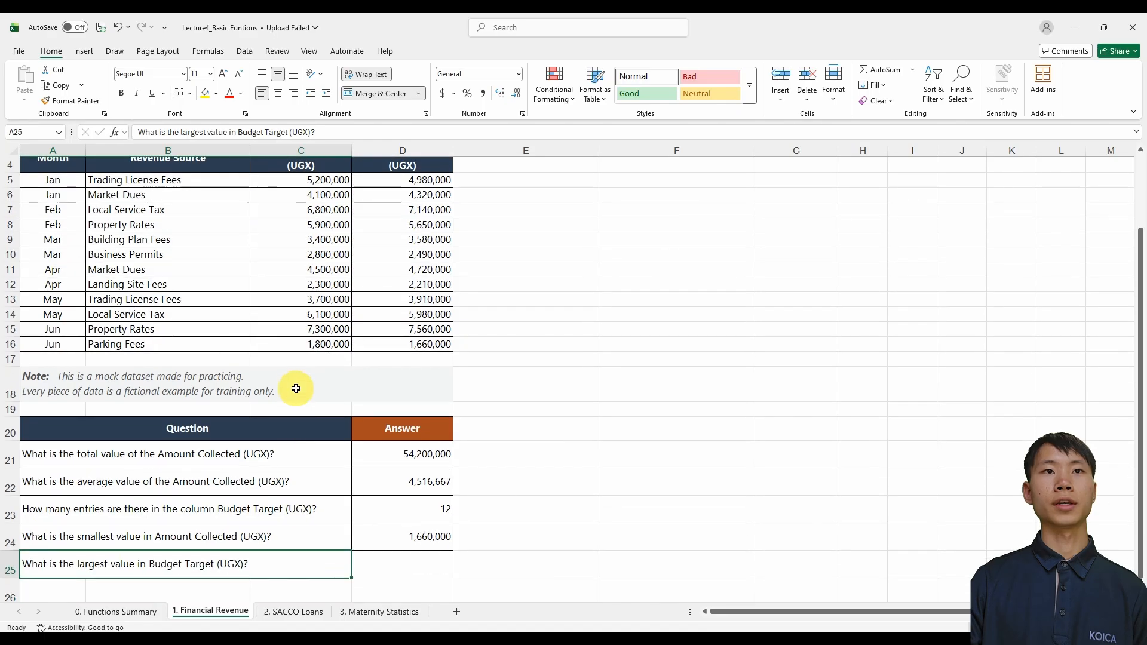
Enter =MAX(C5:C16) in D25 to find the largest Budget Target value
click(428, 566)
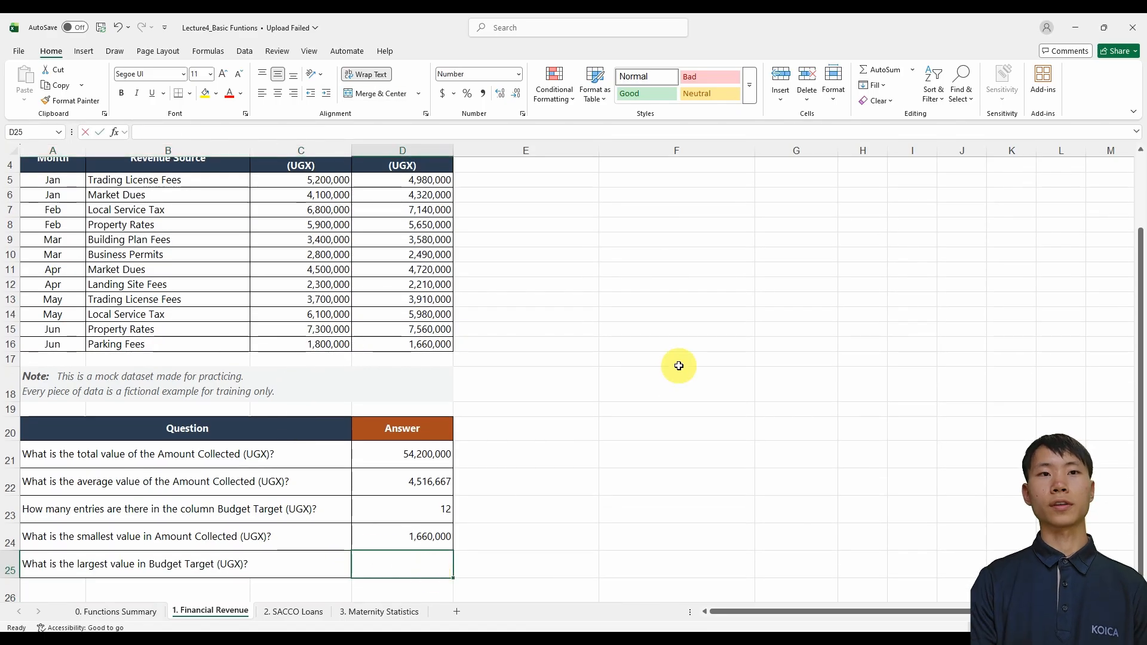
text(=max)
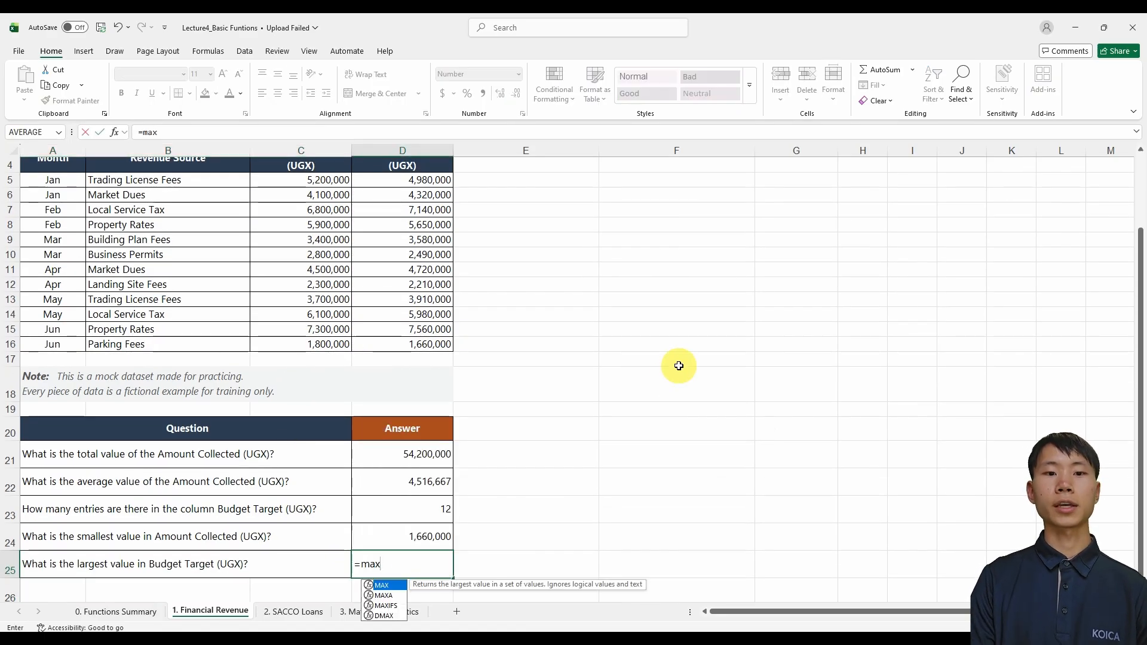
text(()
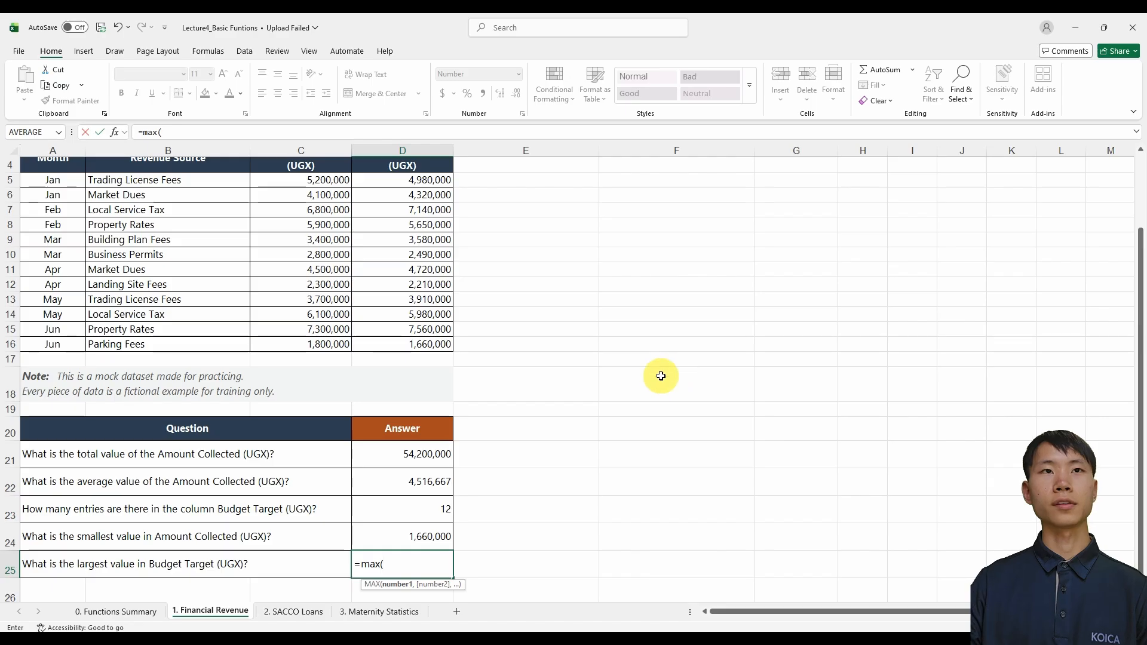
scroll(661, 377, up, 1)
click(331, 226)
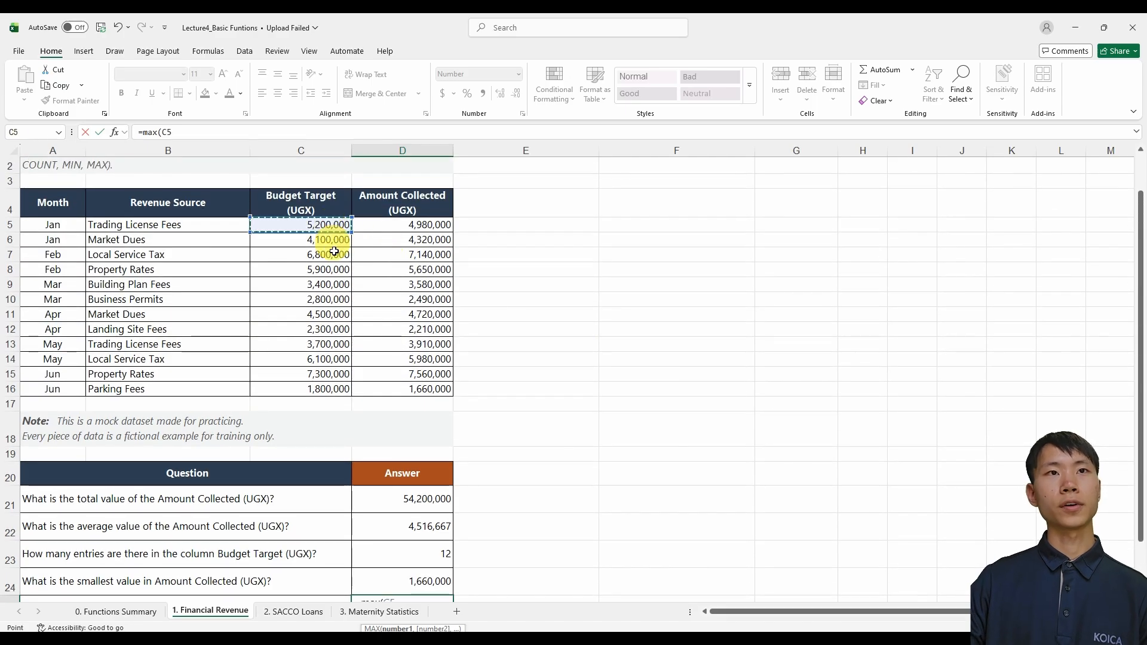
key(ctrl+shift+Down)
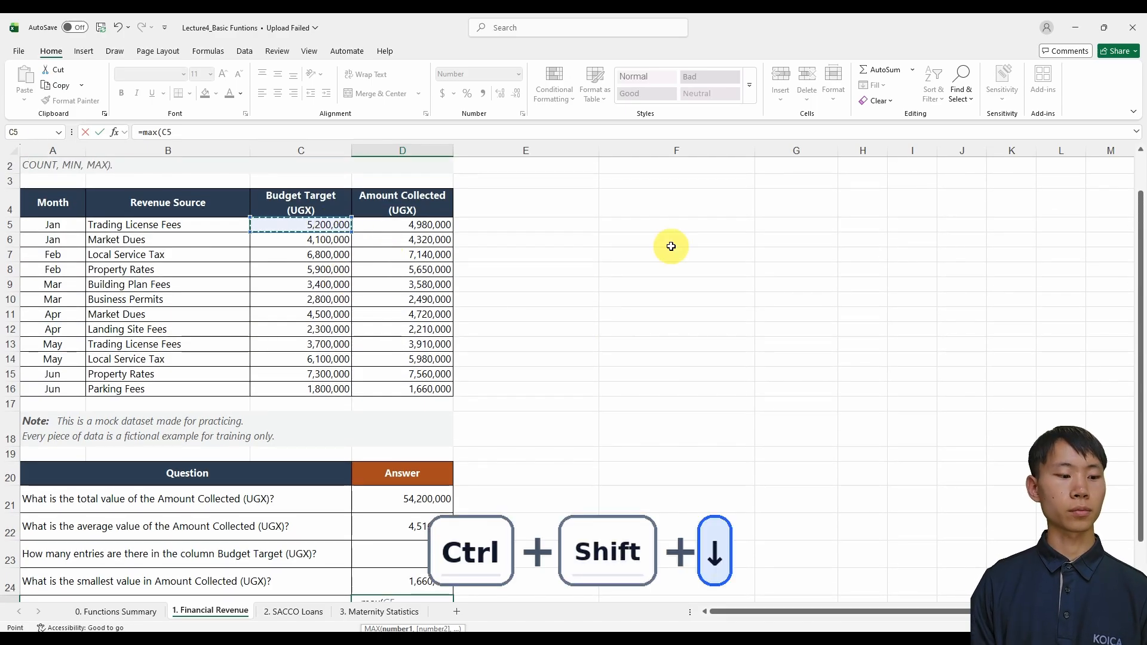
key(ctrl+shift+Down)
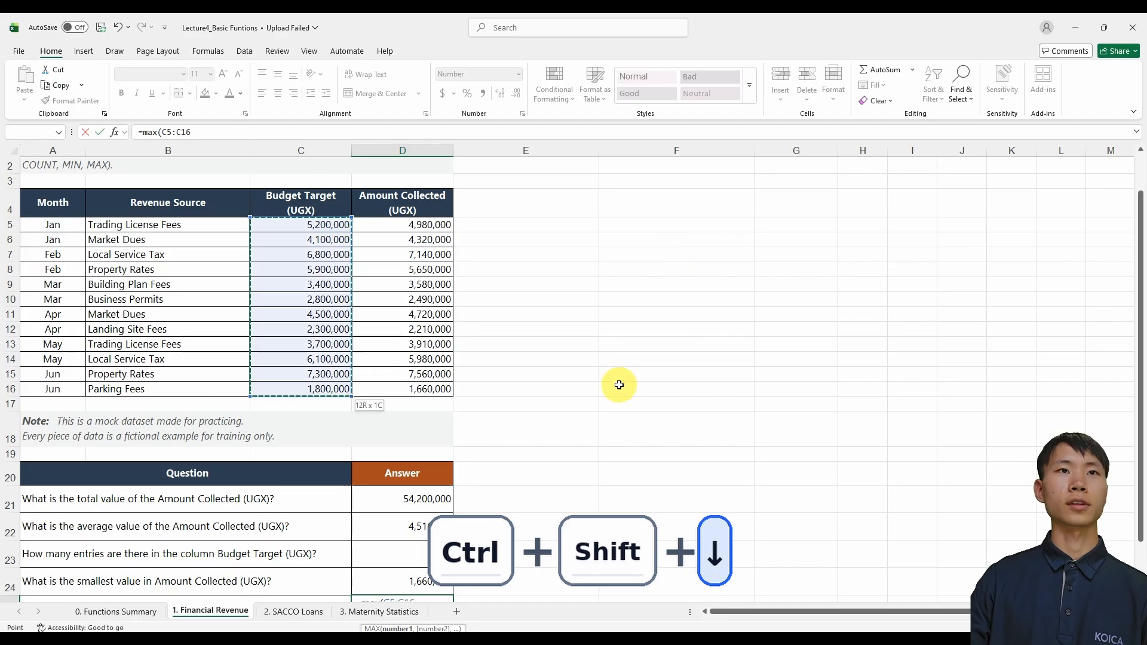
scroll(619, 382, down, 1)
key(Return)
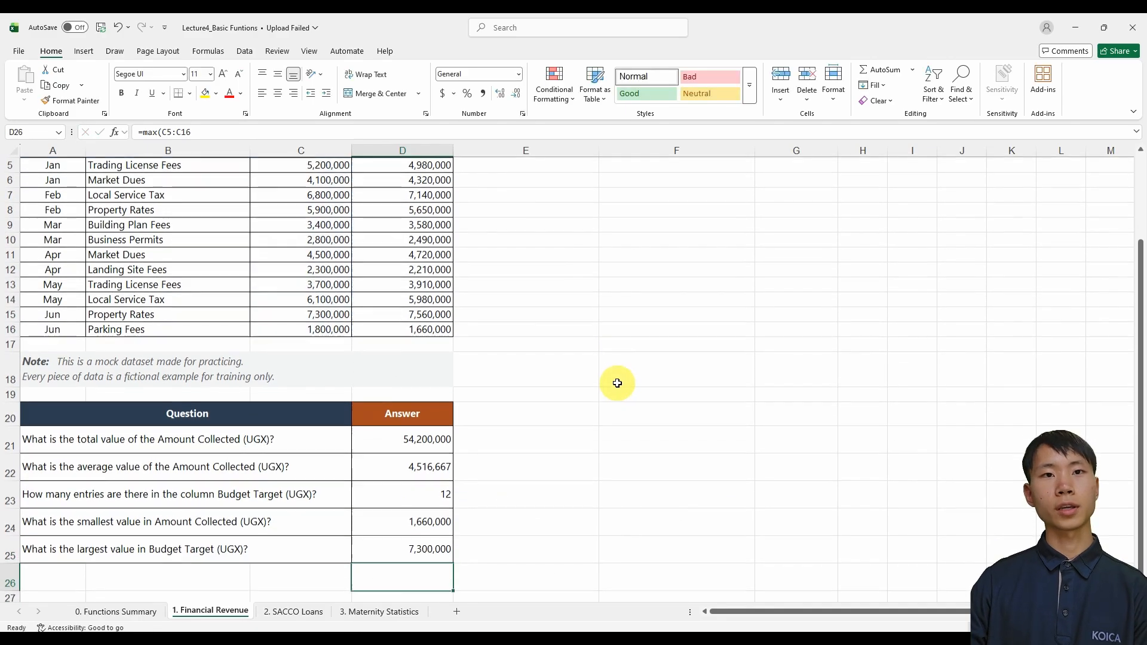
Check the MAX formula and its result in D25 against the Budget Target values in the table
click(442, 546)
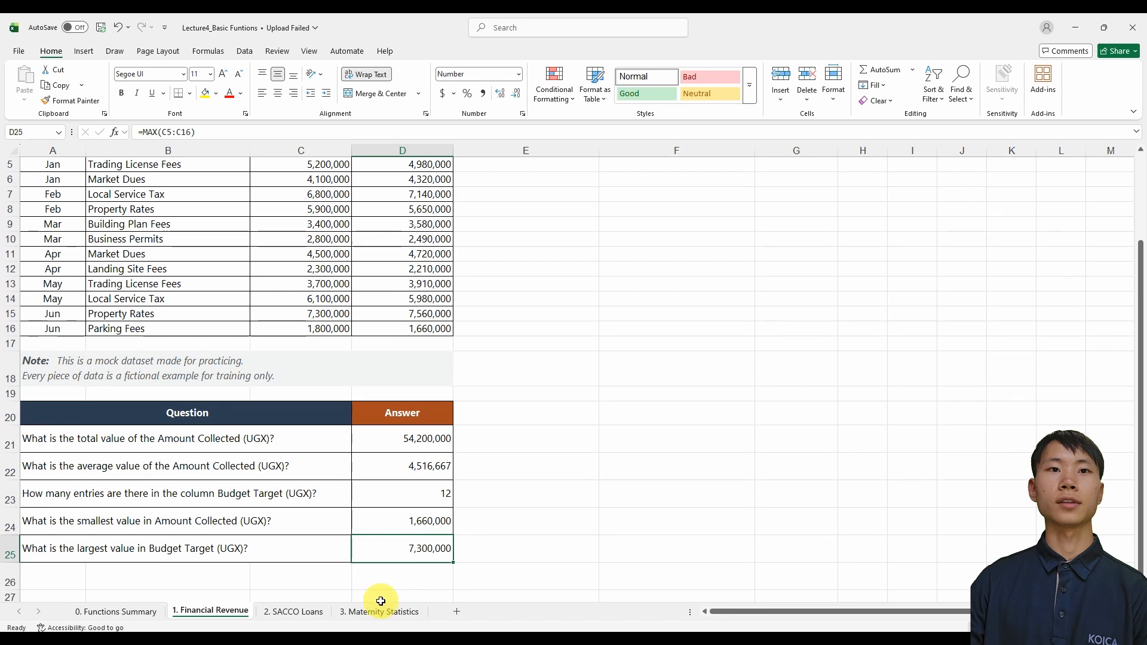
scroll(332, 474, up, 1)
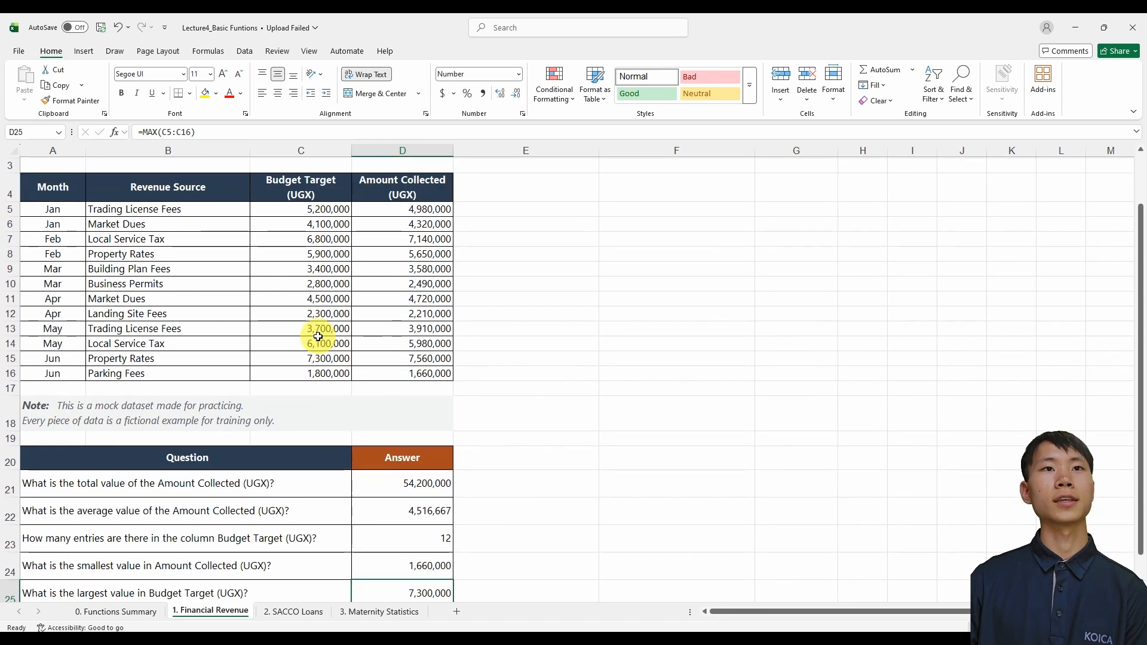
scroll(328, 326, down, 1)
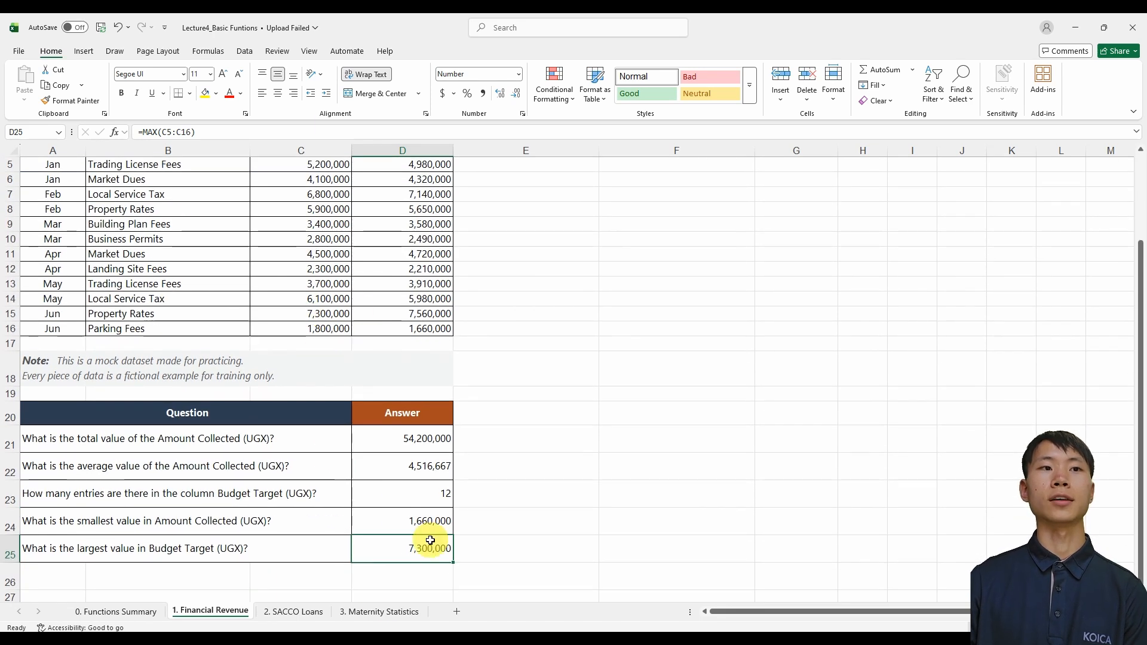
scroll(430, 541, up, 2)
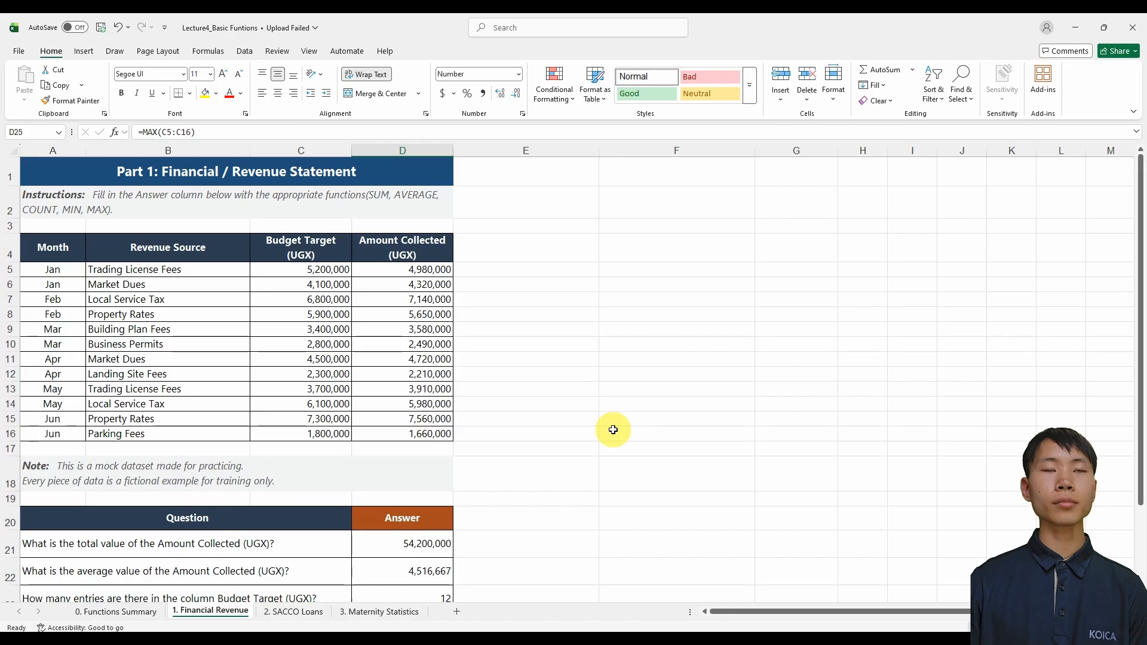
scroll(613, 430, down, 2)
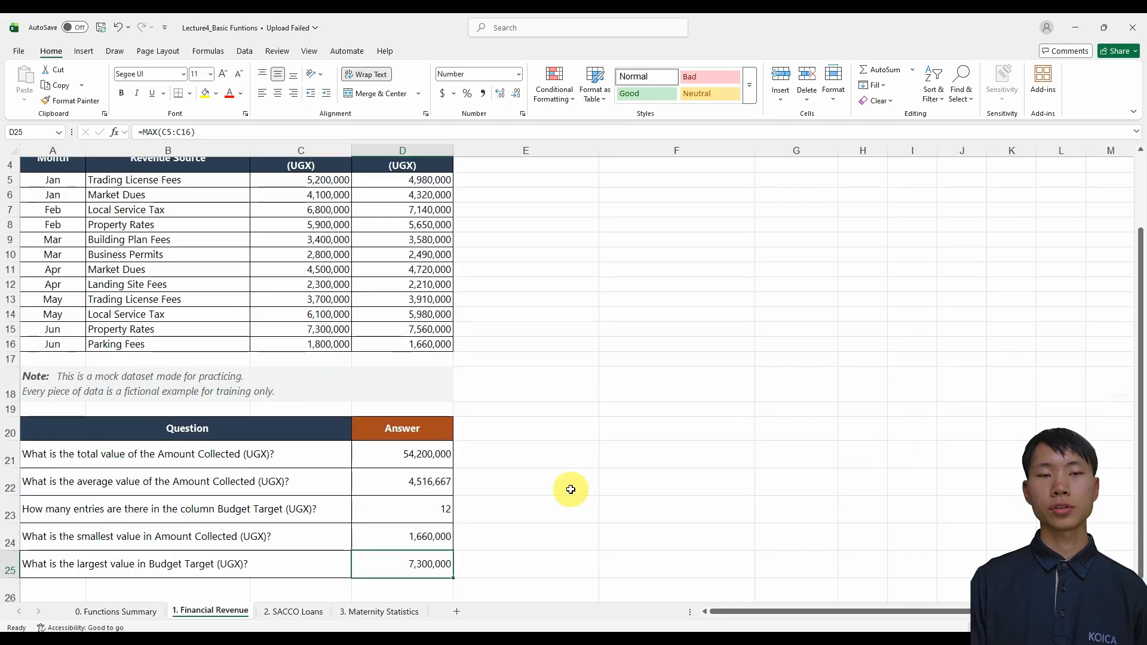
Review the loan data and the questions on the 2. SACCO Loans sheet
key(ctrl+Page_Down)
scroll(572, 490, up, 5)
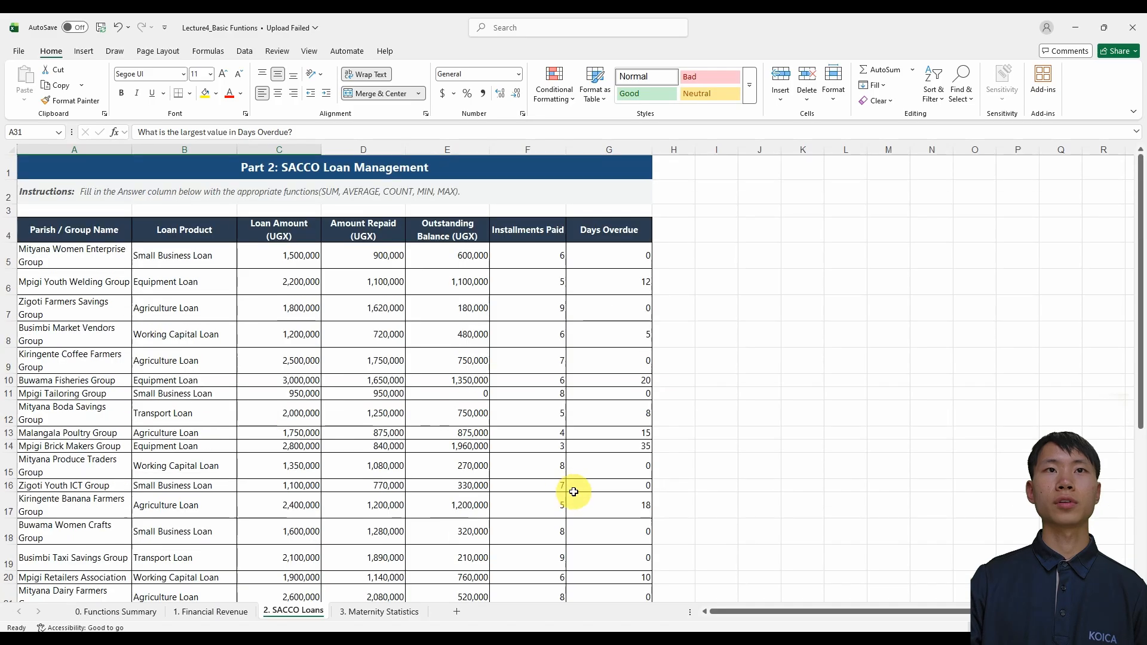
scroll(479, 456, down, 5)
scroll(431, 451, up, 5)
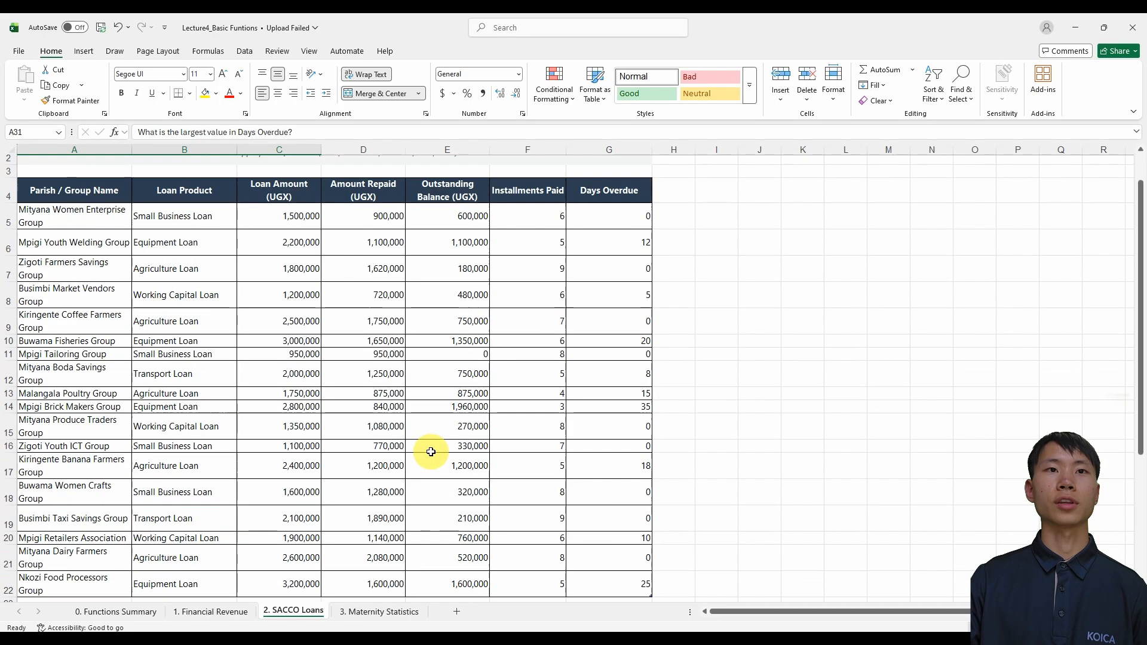
scroll(431, 451, up, 1)
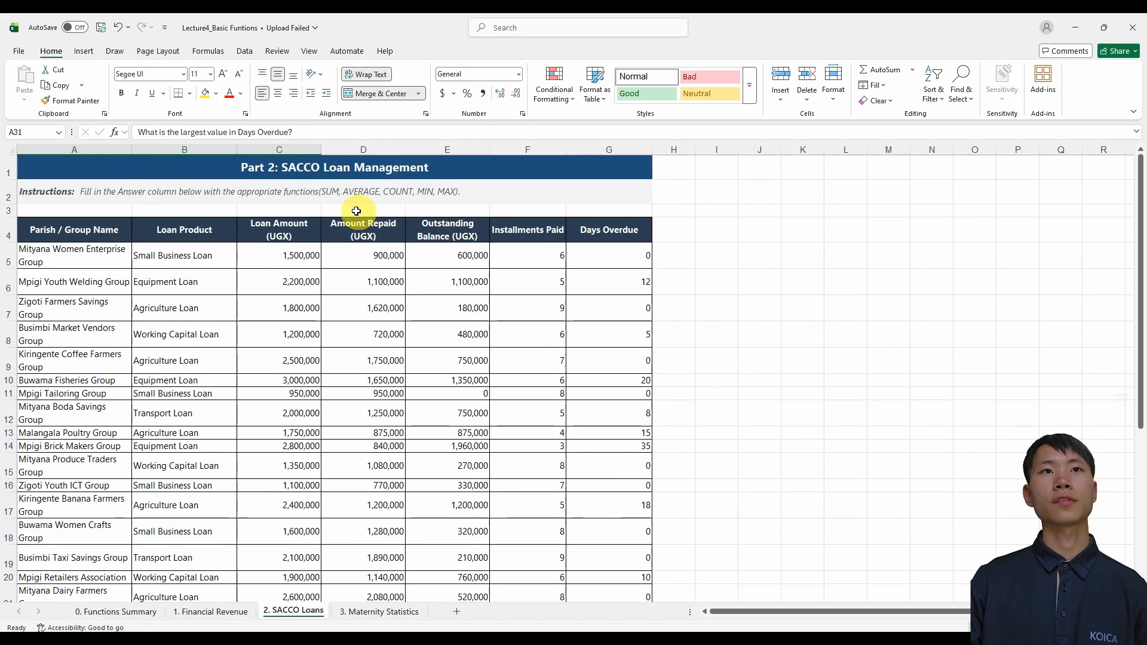
scroll(379, 332, down, 3)
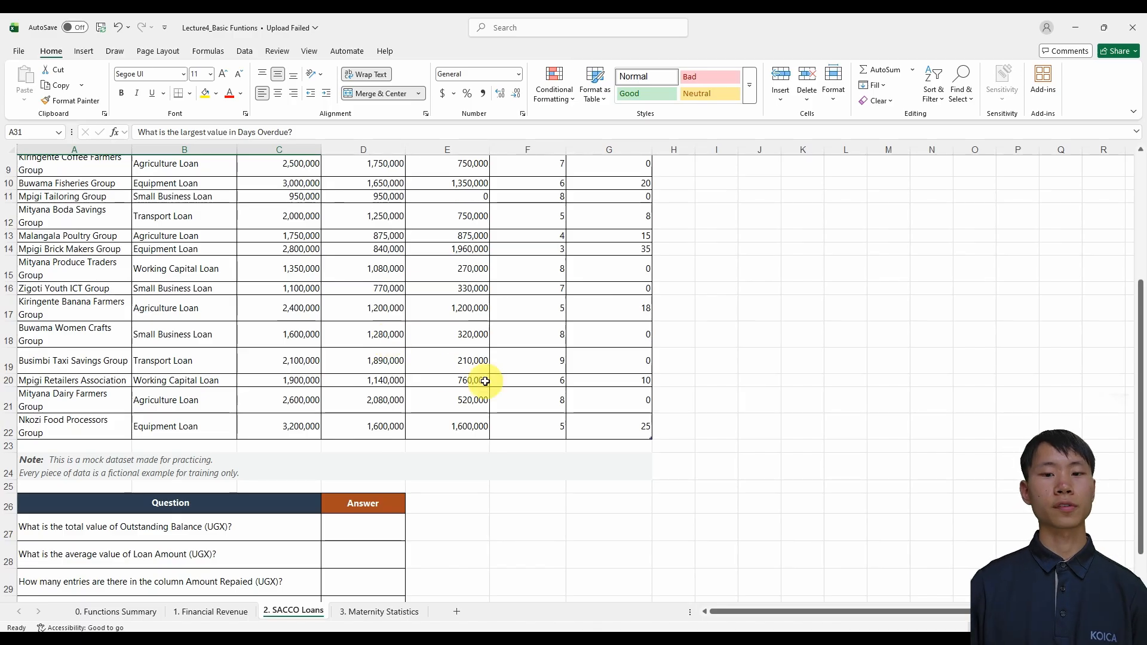
Inspect the data table on the 3. Maternity Statistics sheet and its table design settings
key(ctrl+Page_Down)
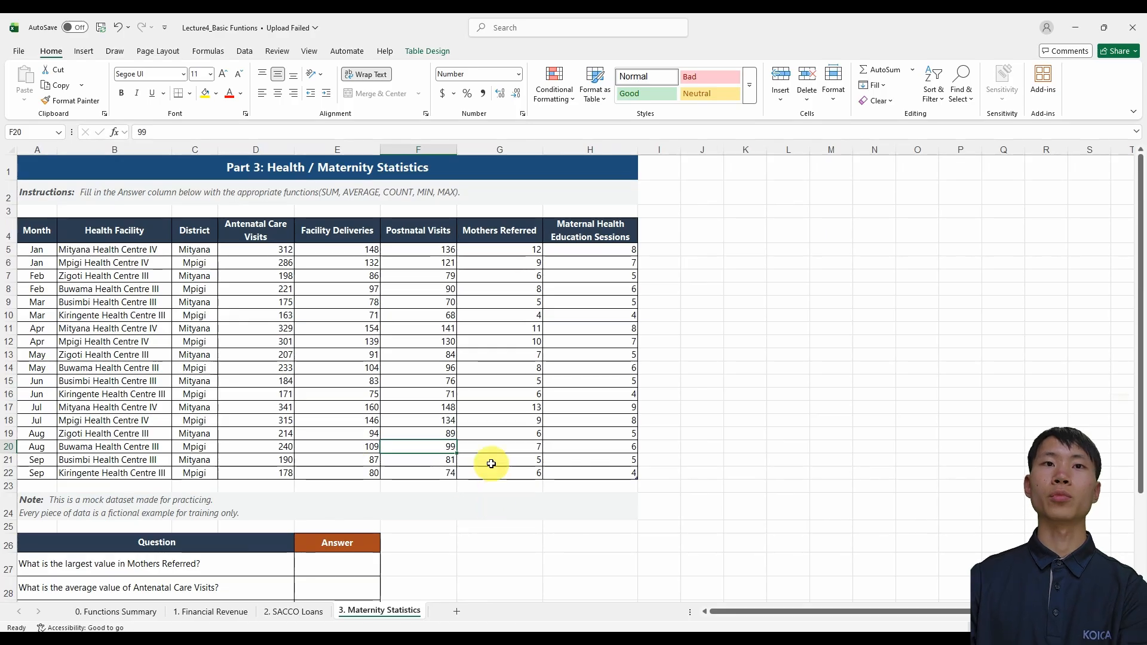
click(350, 407)
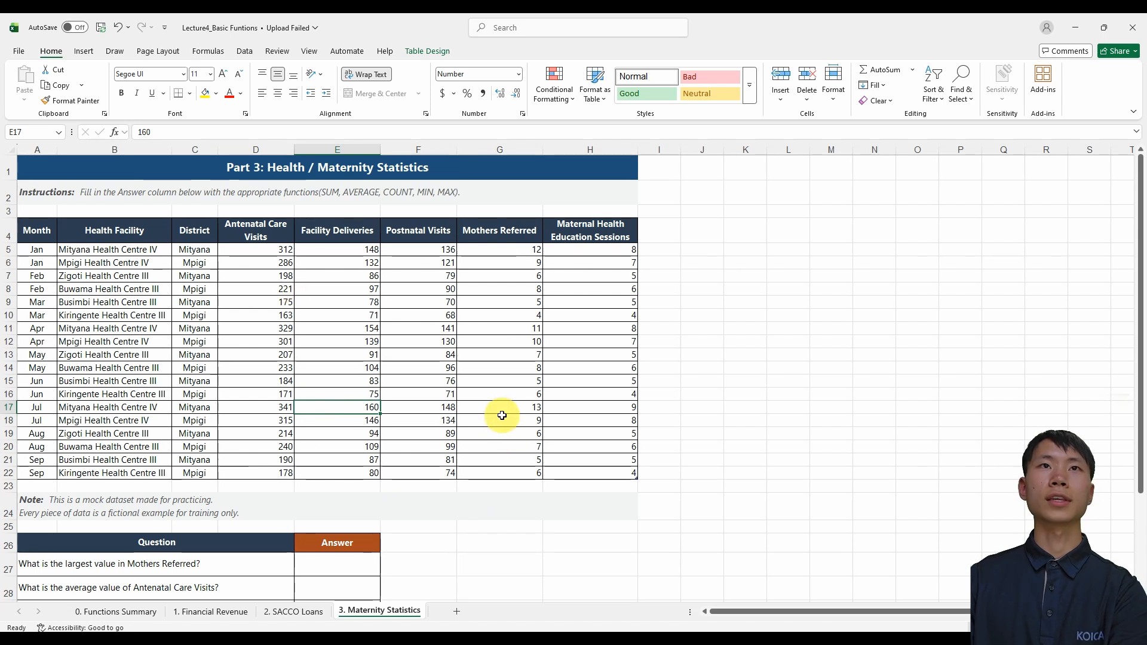
click(451, 408)
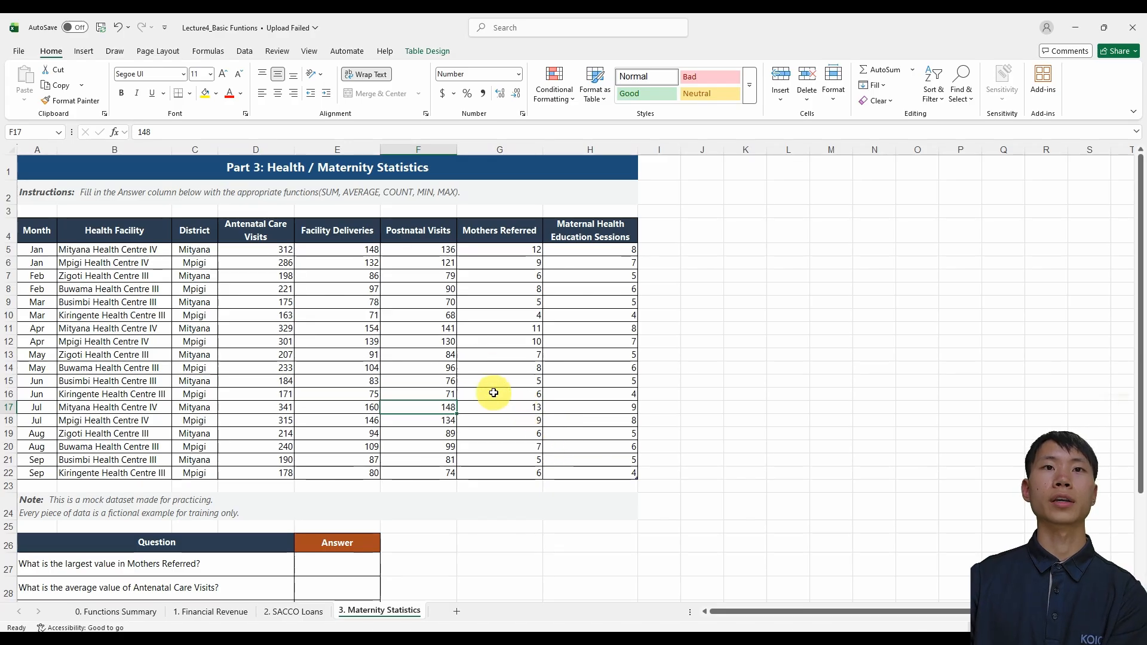
click(442, 54)
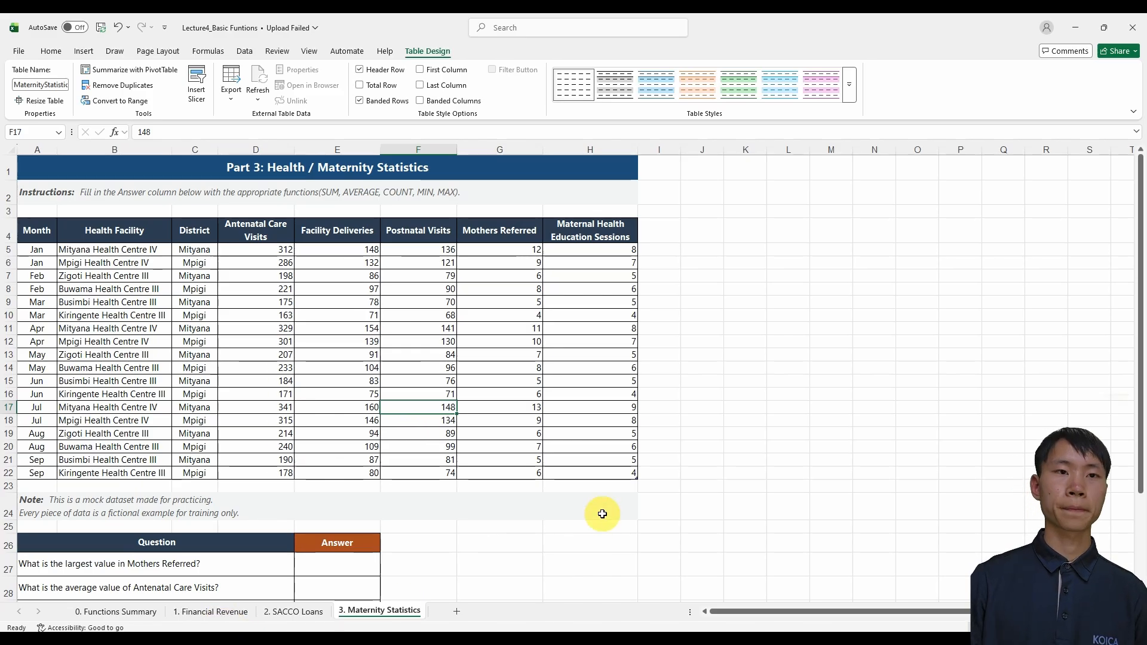
Convert the revenue data in A4:D16 on the 1. Financial Revenue sheet into a table with headers
key(ctrl+Page_Up)
key(ctrl+Page_Up)
scroll(221, 460, up, 1)
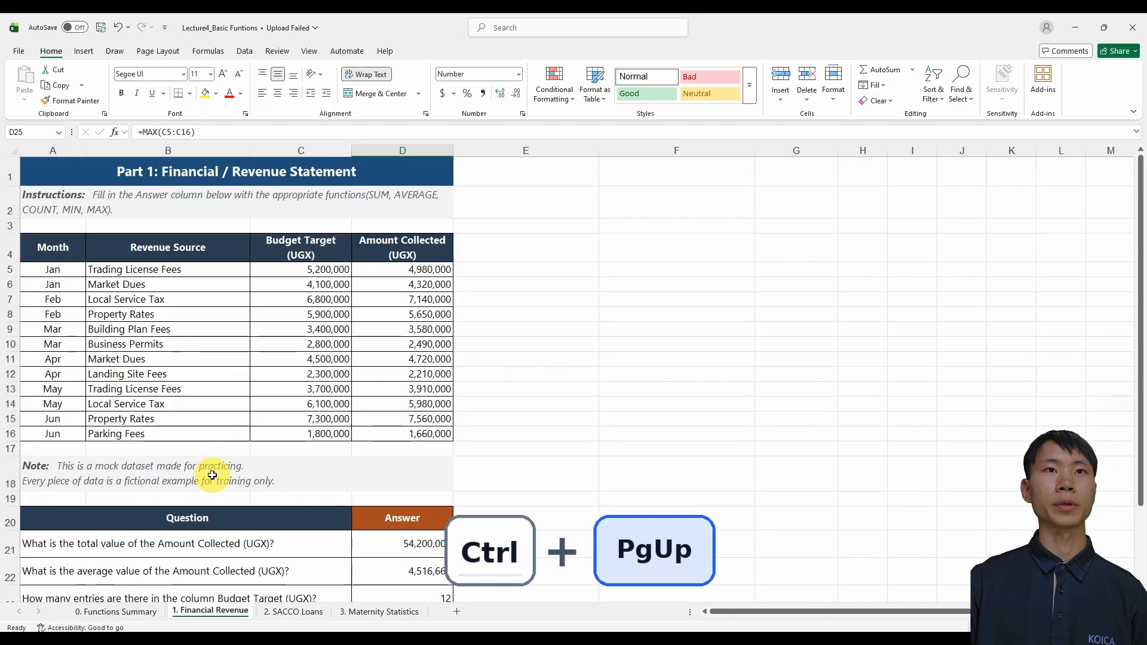
click(300, 375)
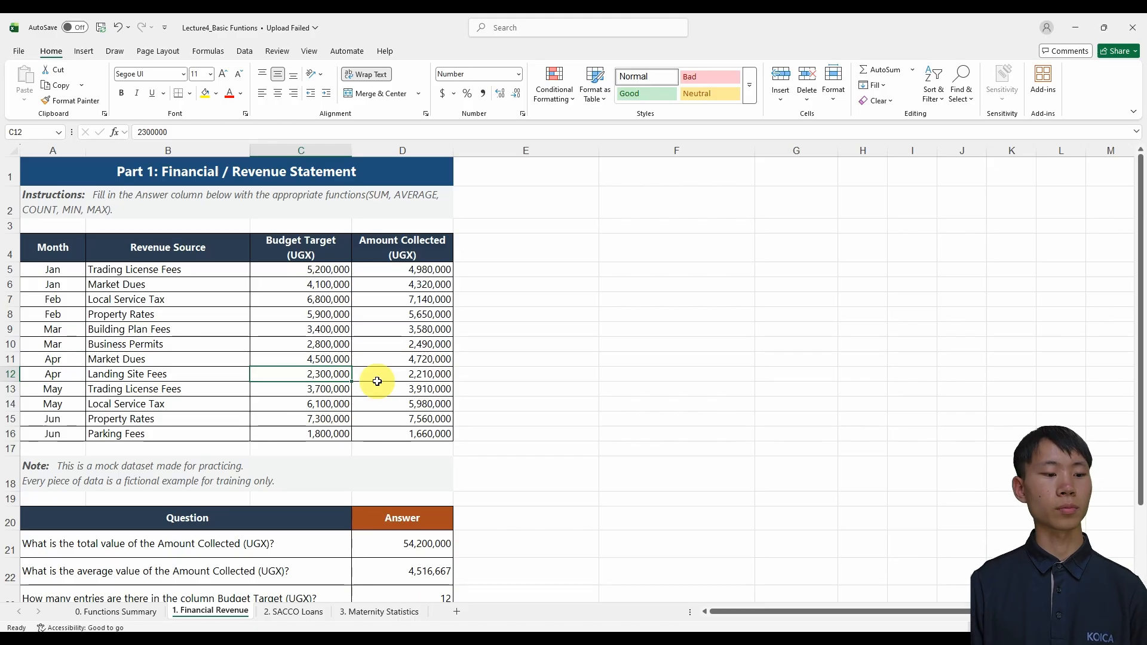
key(ctrl+a)
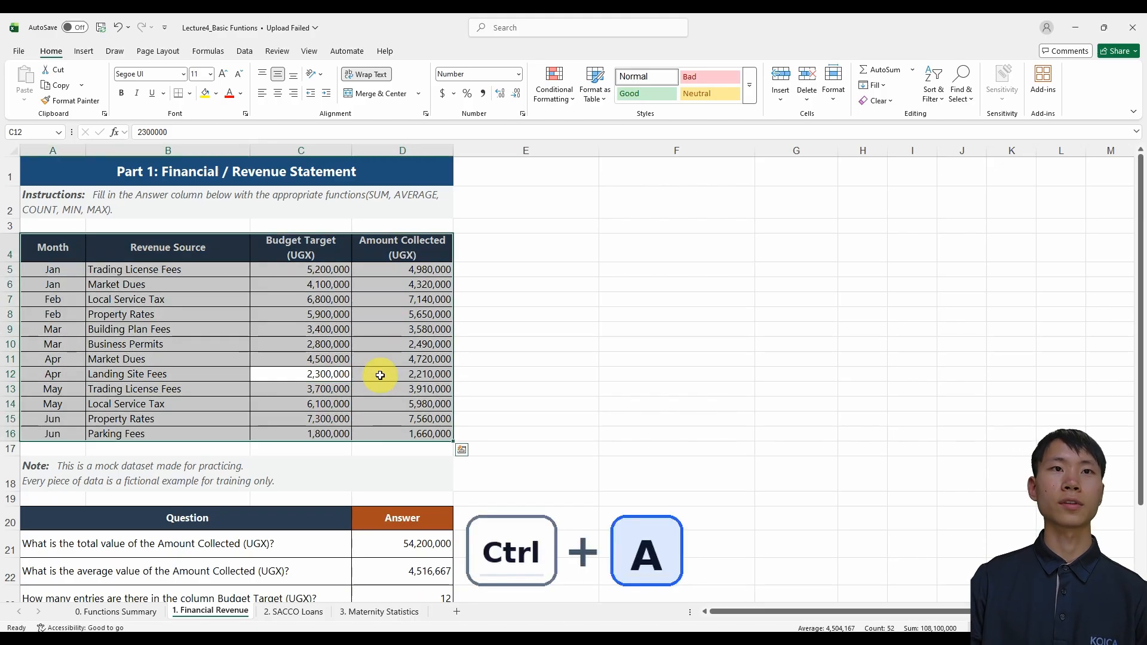
key(ctrl+t)
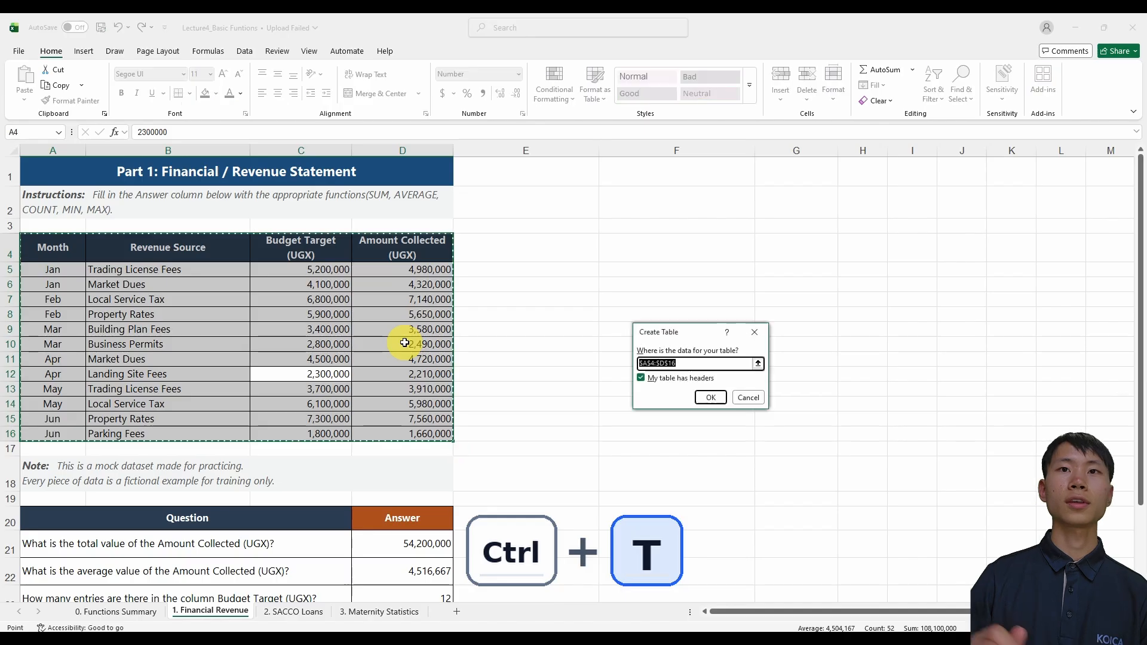
click(710, 397)
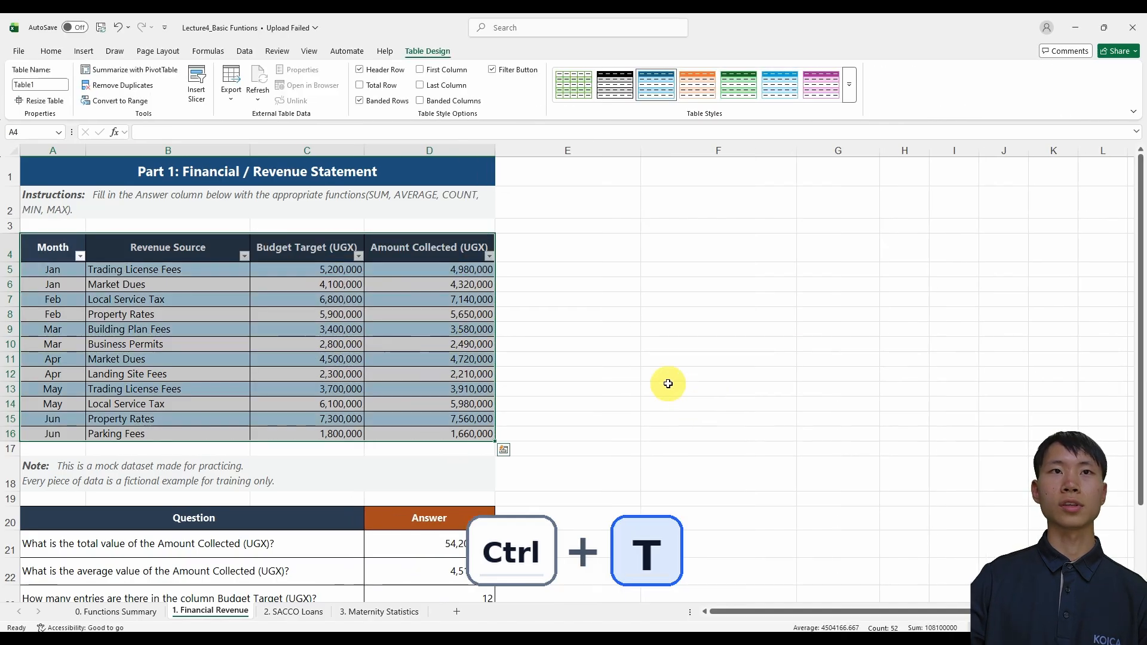
click(222, 344)
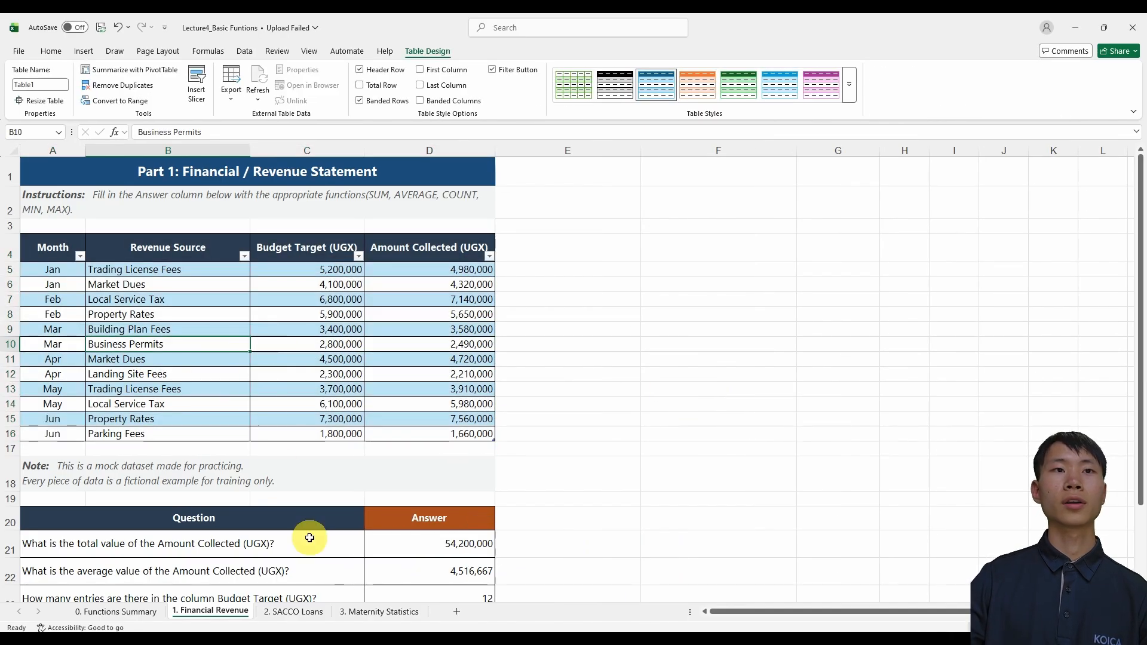
Review the table insertion options and the health data and questions on the 3. Maternity Statistics sheet
click(383, 612)
scroll(508, 420, down, 1)
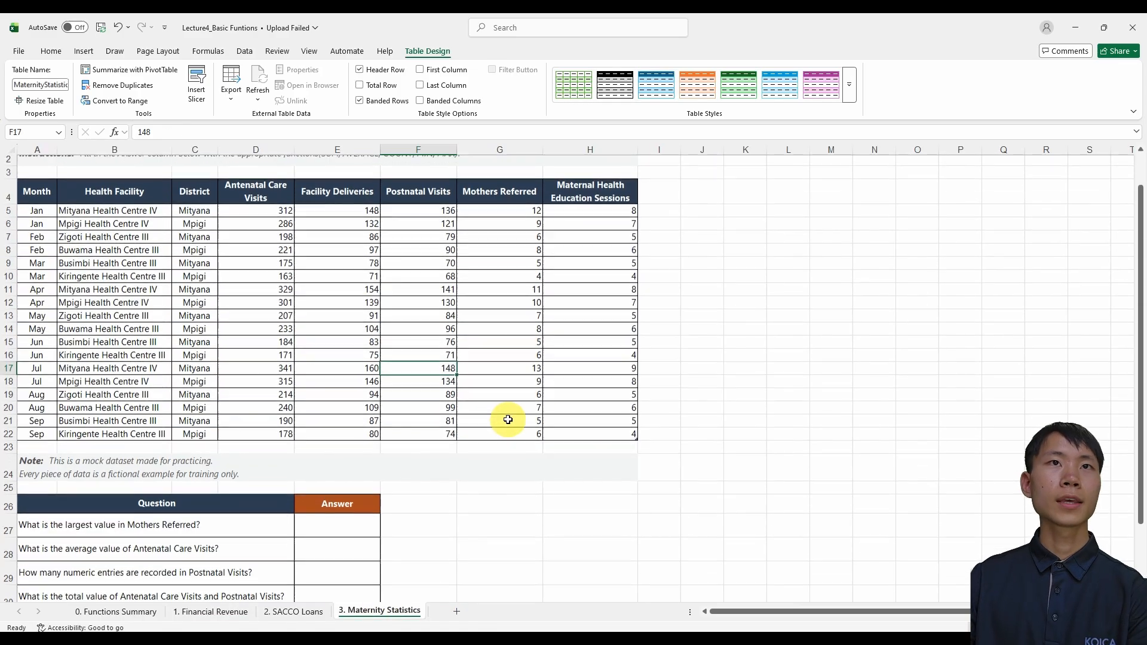
click(84, 52)
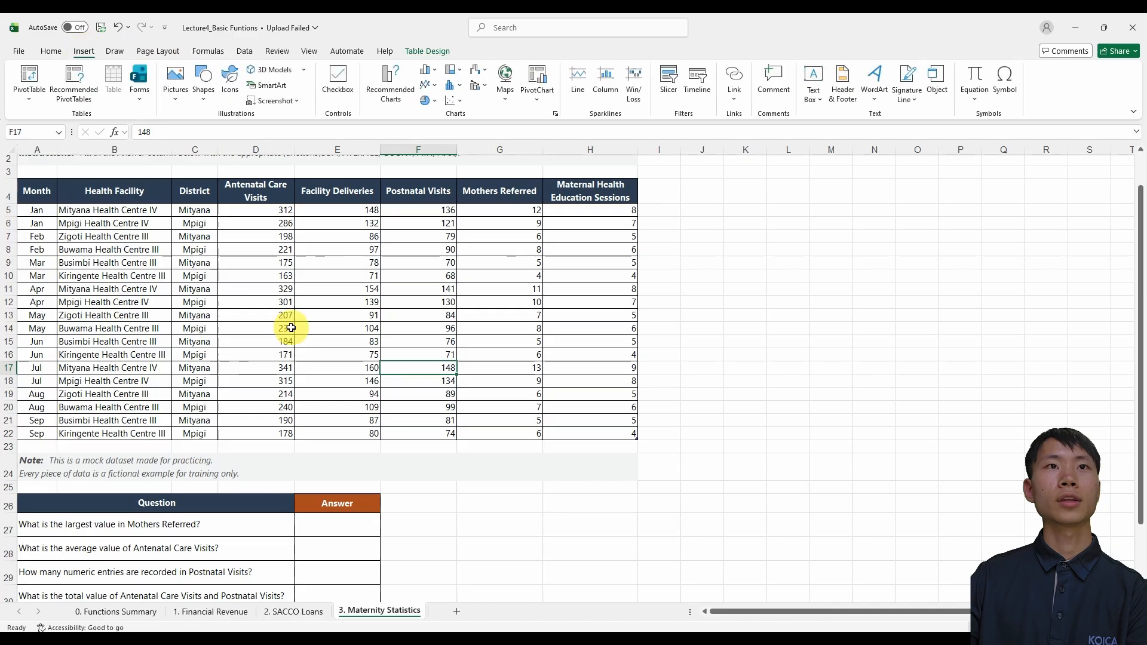
scroll(299, 364, up, 1)
scroll(290, 417, down, 1)
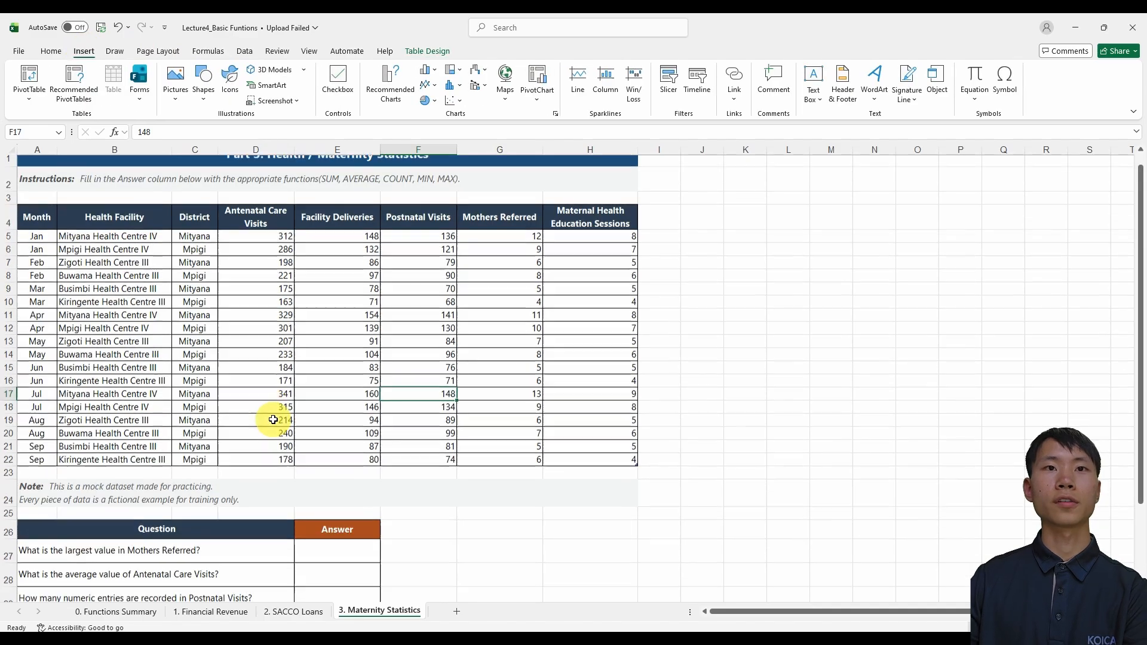
Enter a MAX formula over the table's Mothers Referred column in E27 to answer the largest-value question
click(334, 529)
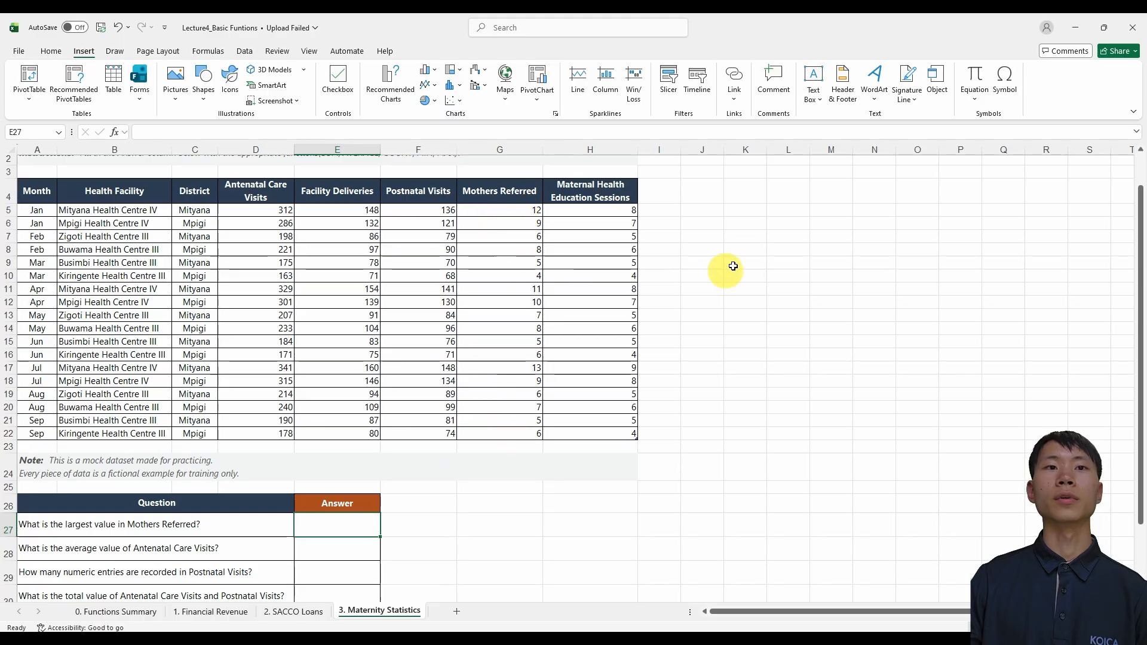
text(ma)
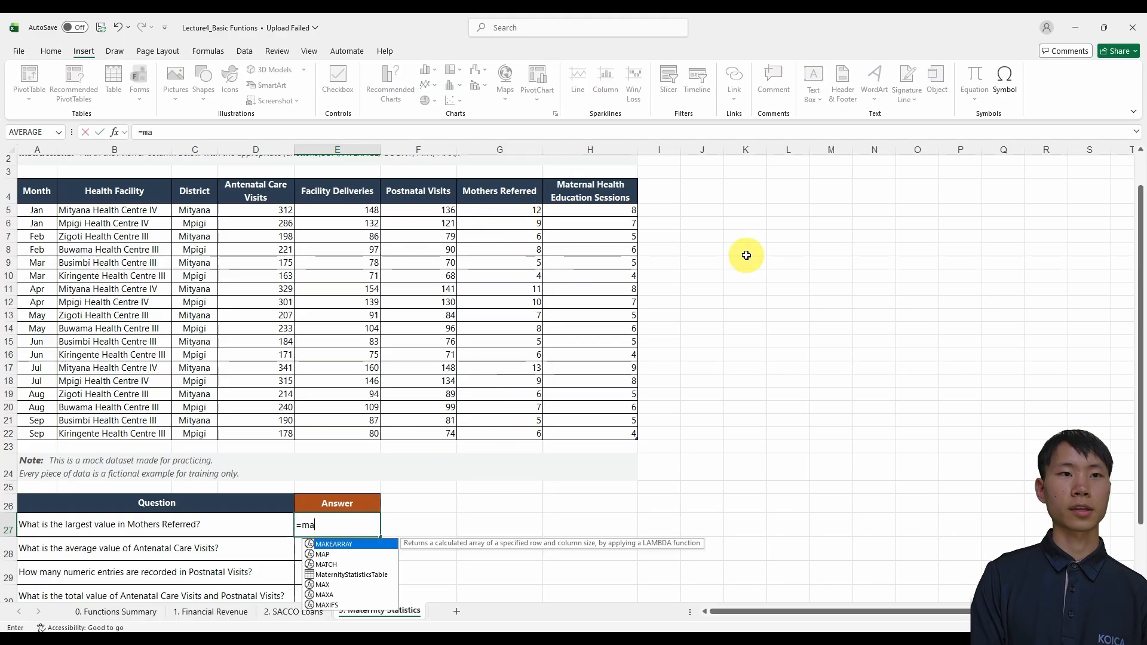
text(x)
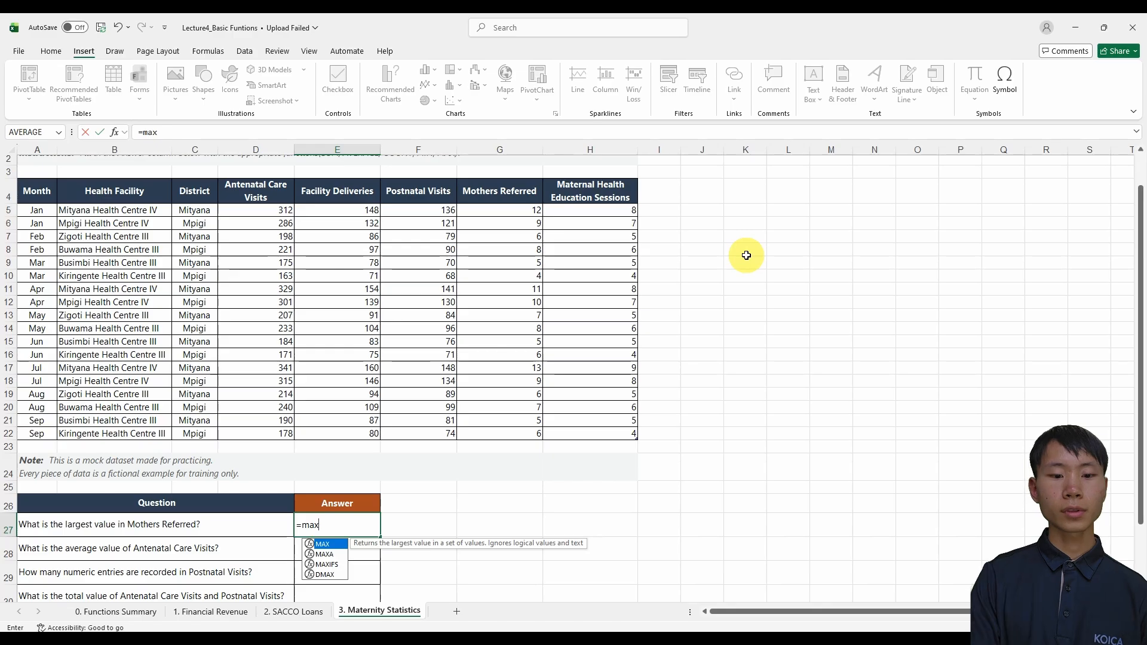
text(()
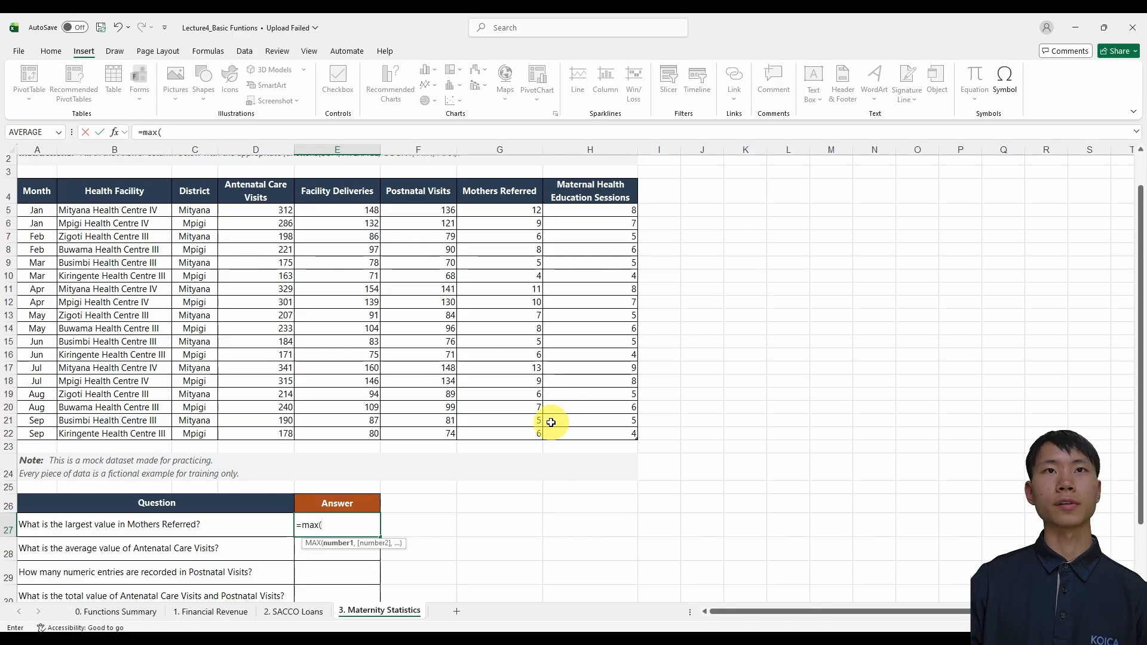
scroll(551, 423, up, 1)
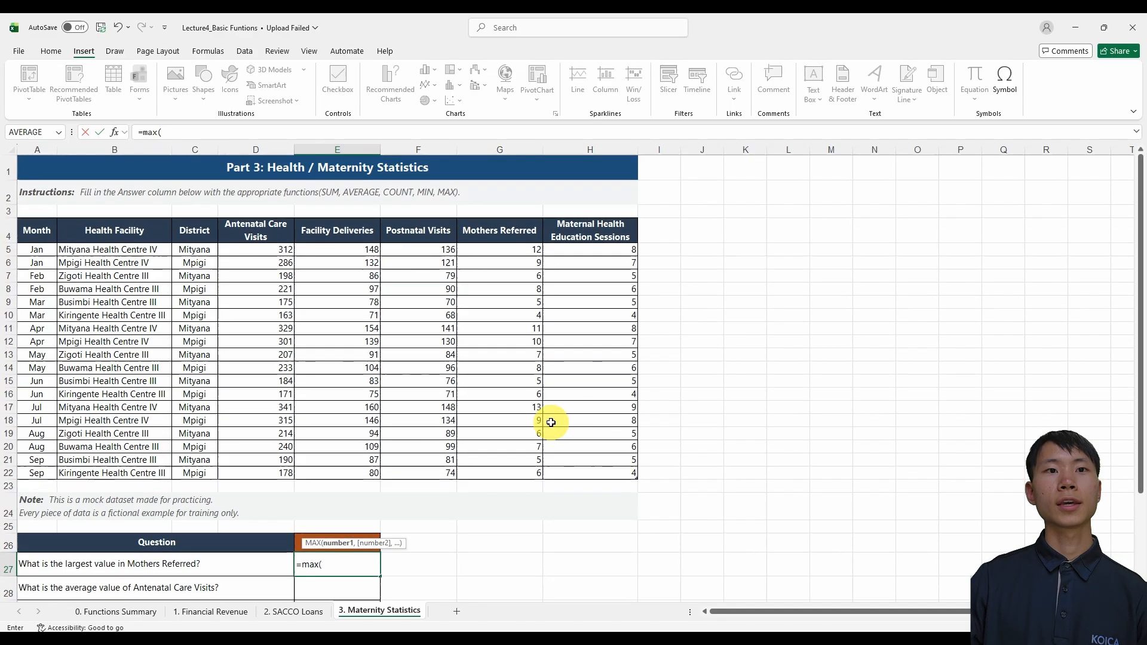
click(521, 250)
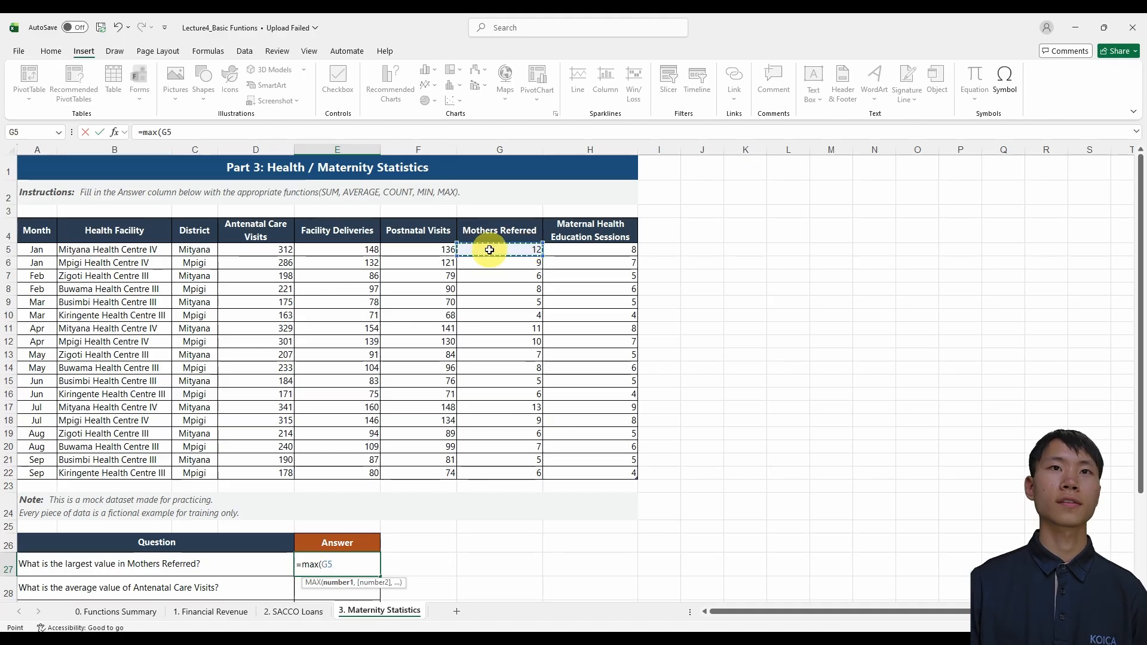
key(ctrl+shift+Down)
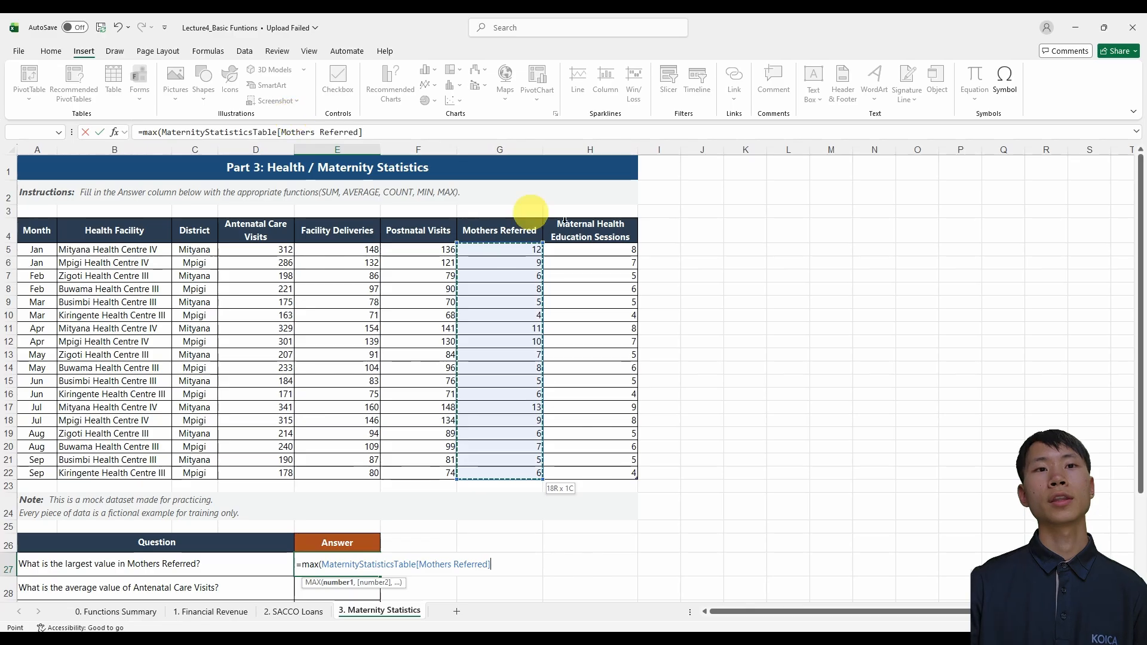
key(Return)
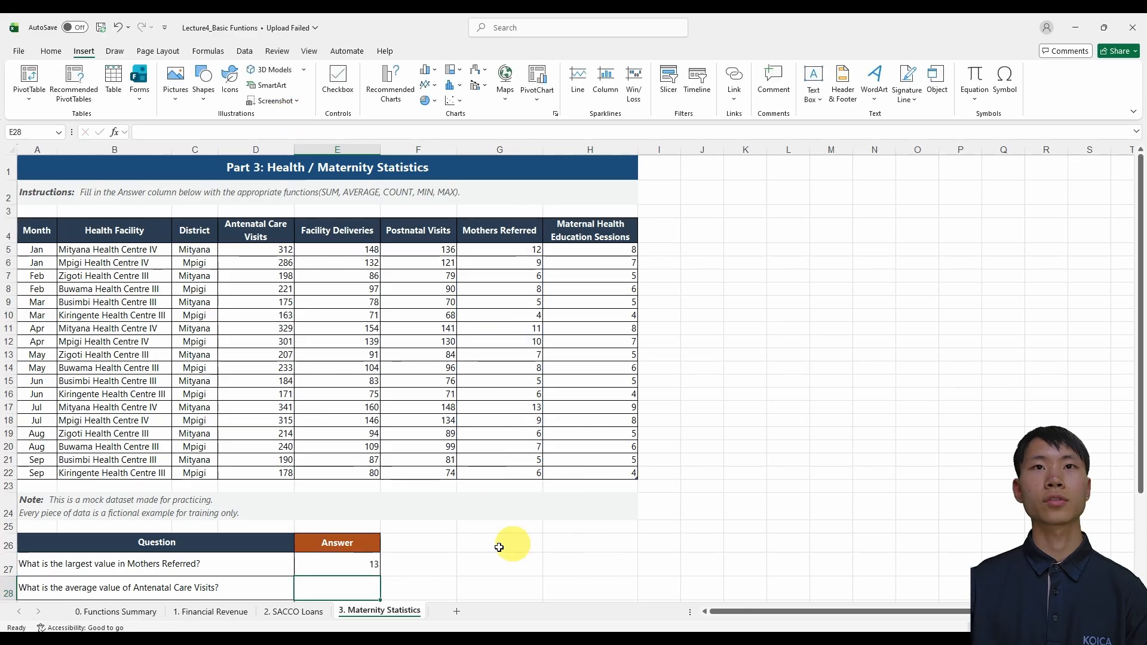
Check the MAX answer's formula against the Mothers Referred data, and read the question on total Antenatal Care and Postnatal Visits
click(350, 566)
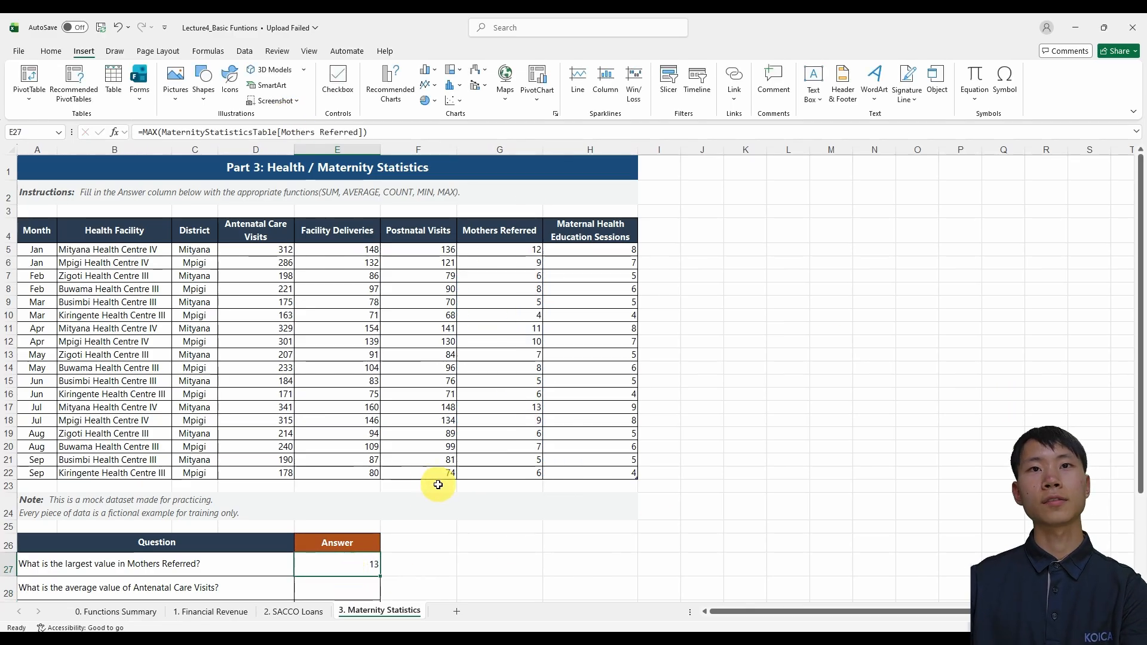
click(512, 407)
scroll(438, 485, down, 1)
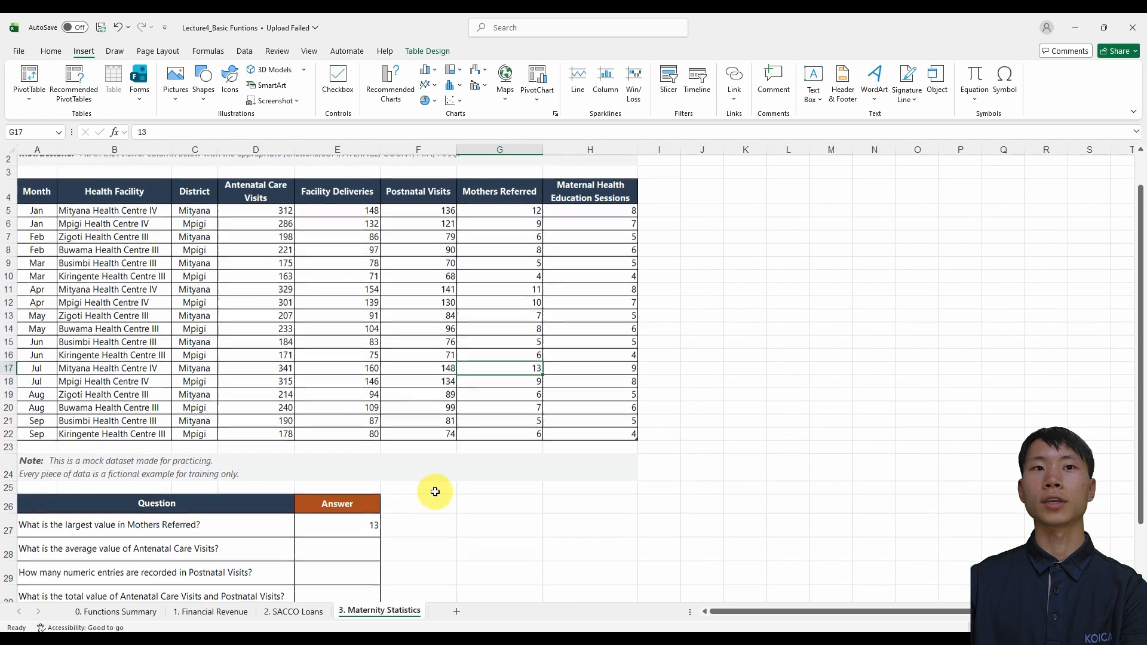
scroll(435, 492, down, 1)
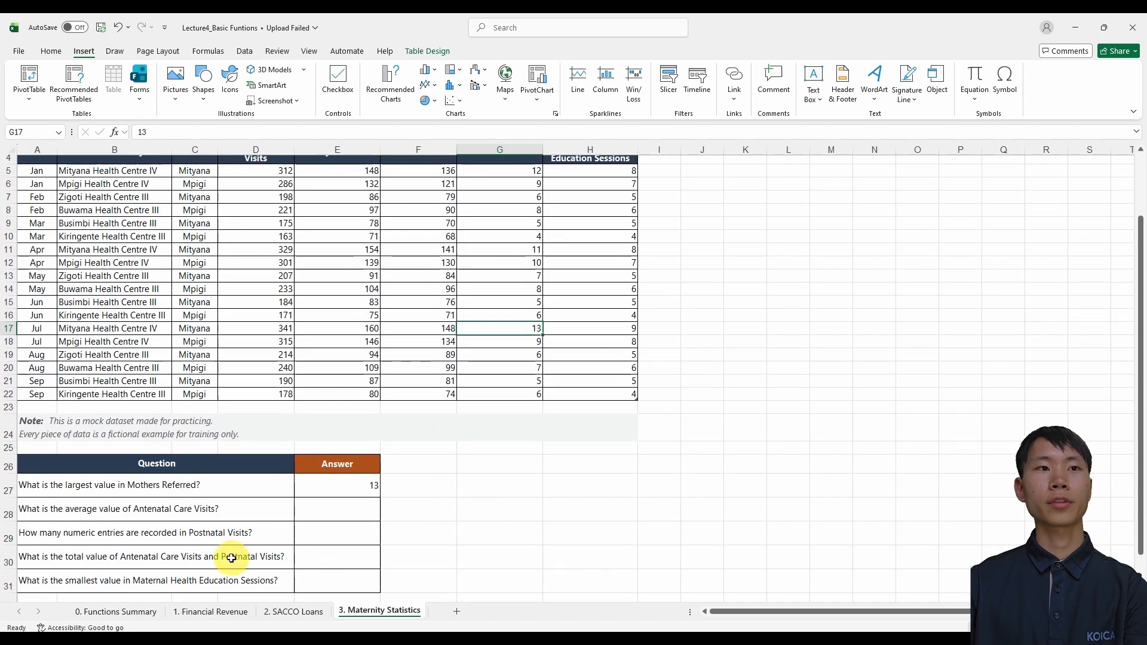
click(232, 559)
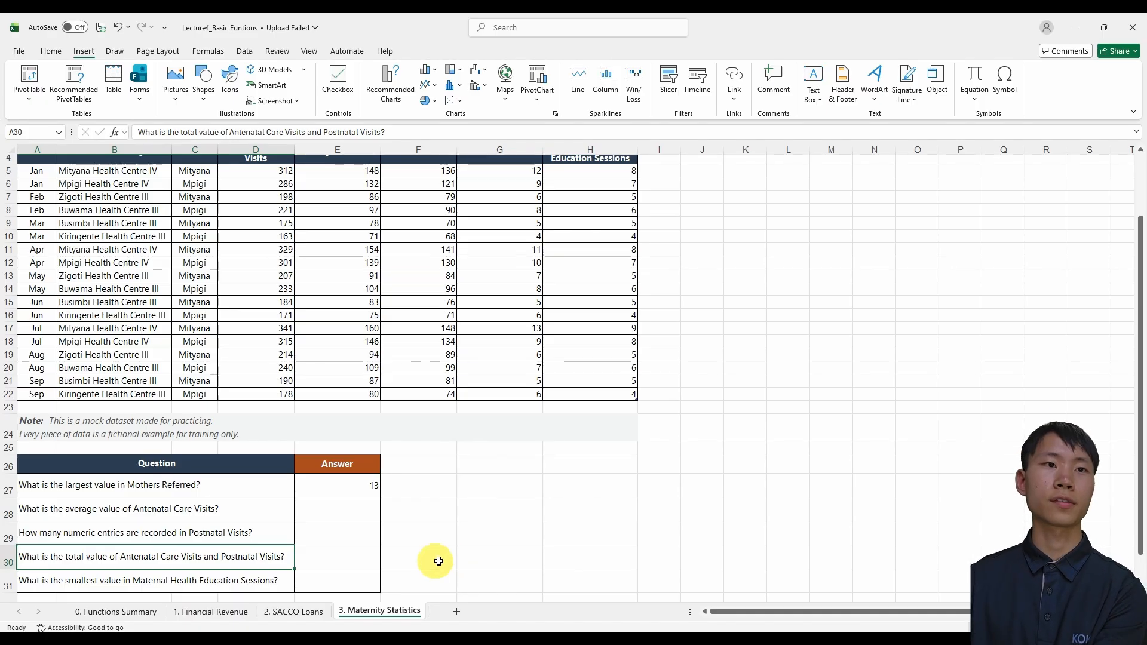
click(362, 558)
click(263, 557)
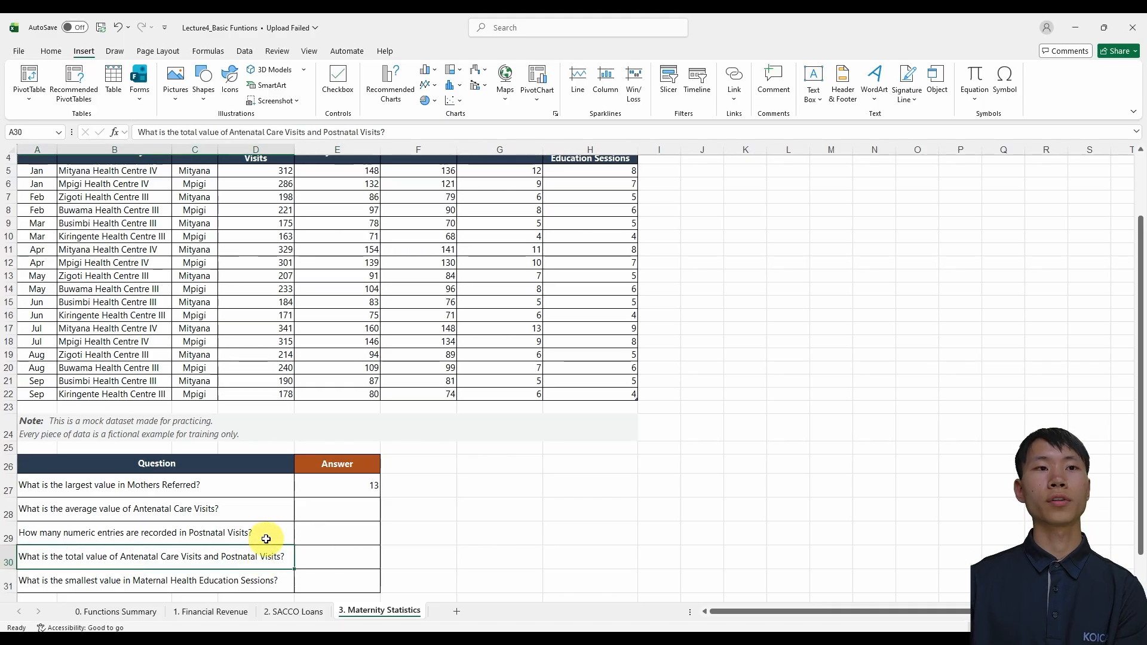
scroll(260, 536, up, 1)
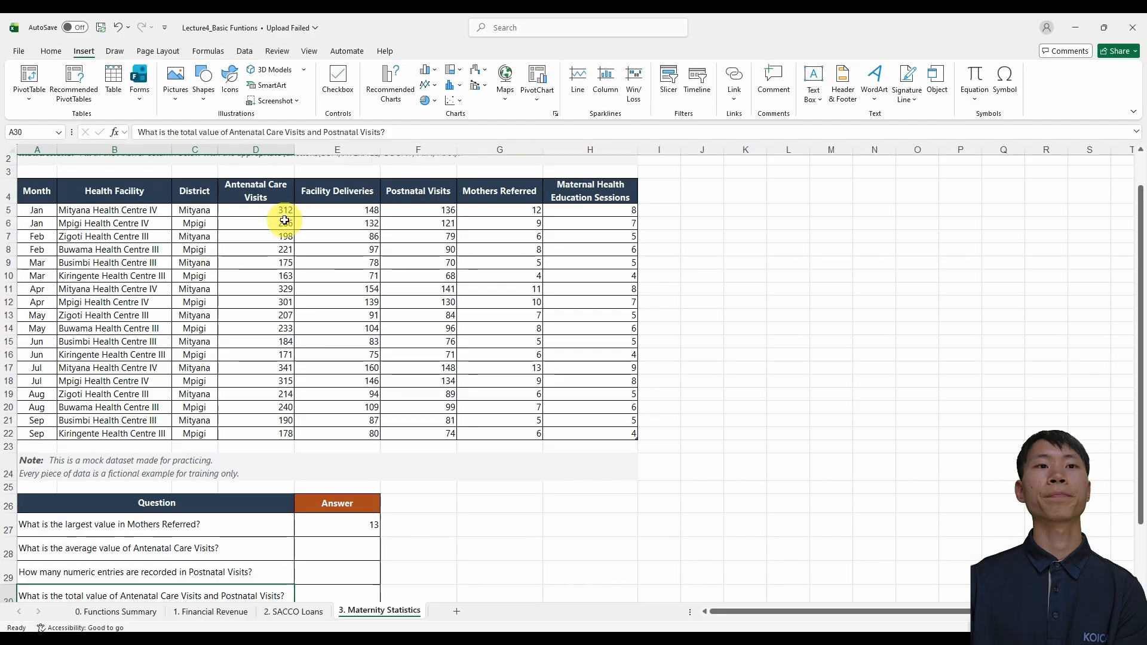
scroll(285, 220, down, 1)
Begin a SUM formula in E30 over the adjacent Antenatal Care Visits and Facility Deliveries columns
click(329, 556)
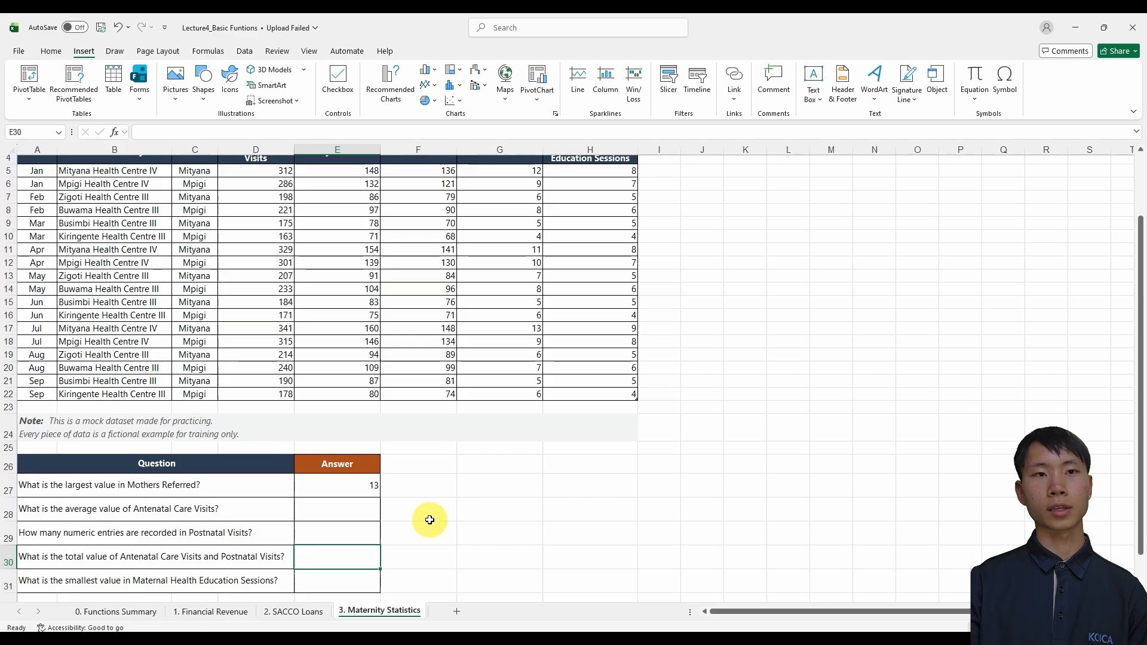
text(=sum()
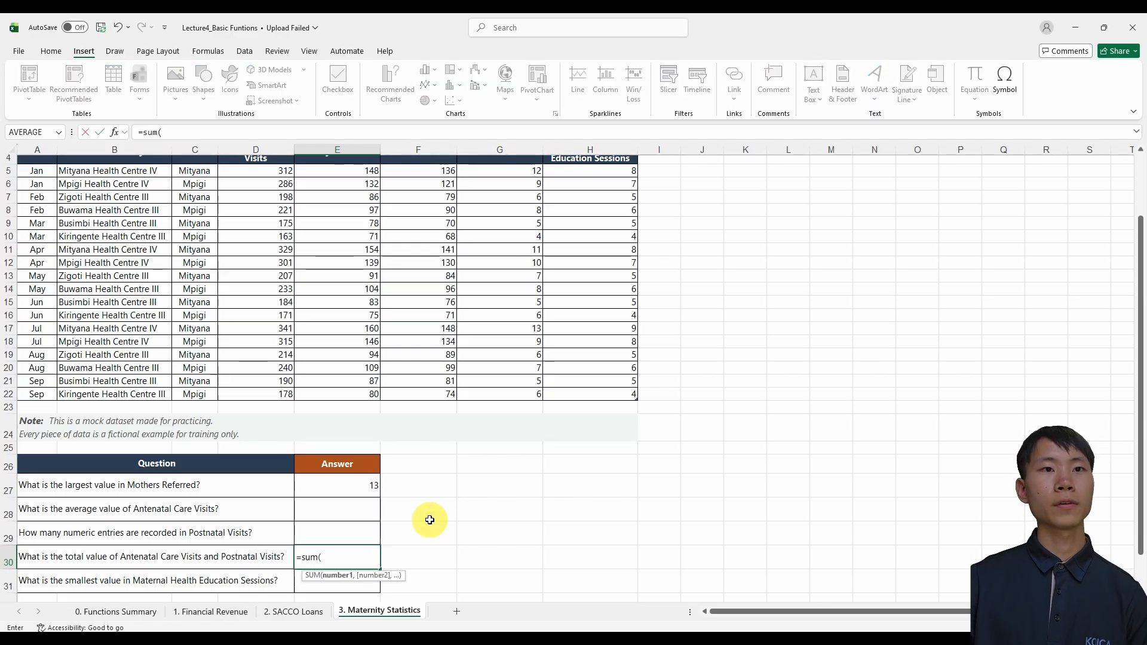
scroll(426, 524, up, 1)
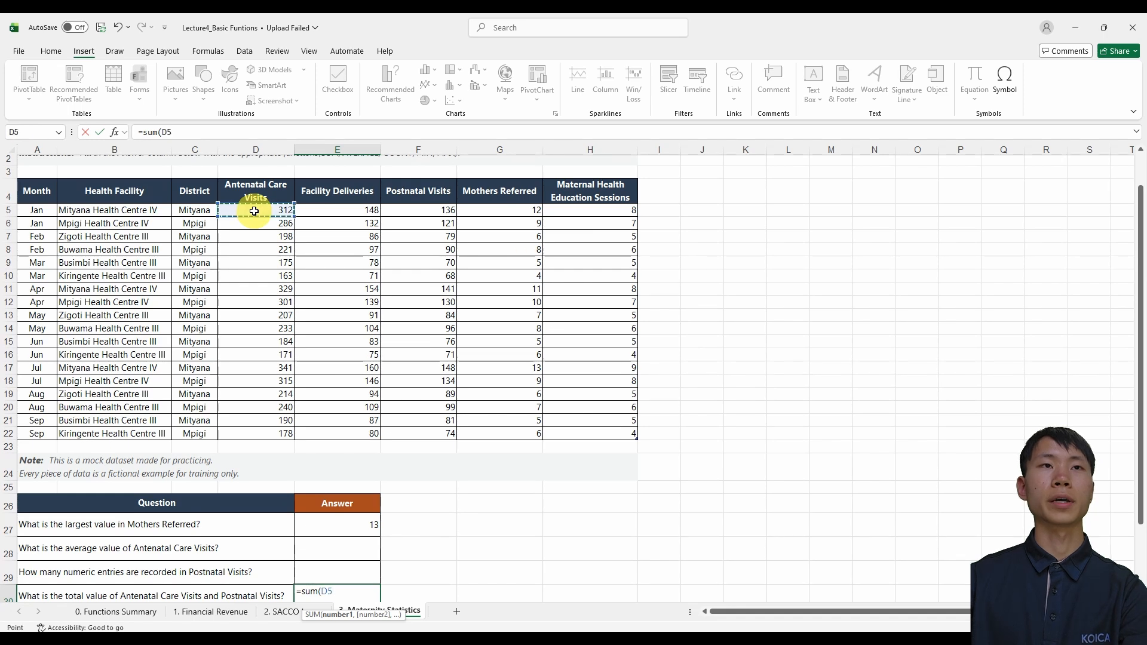
drag(254, 212, 370, 432)
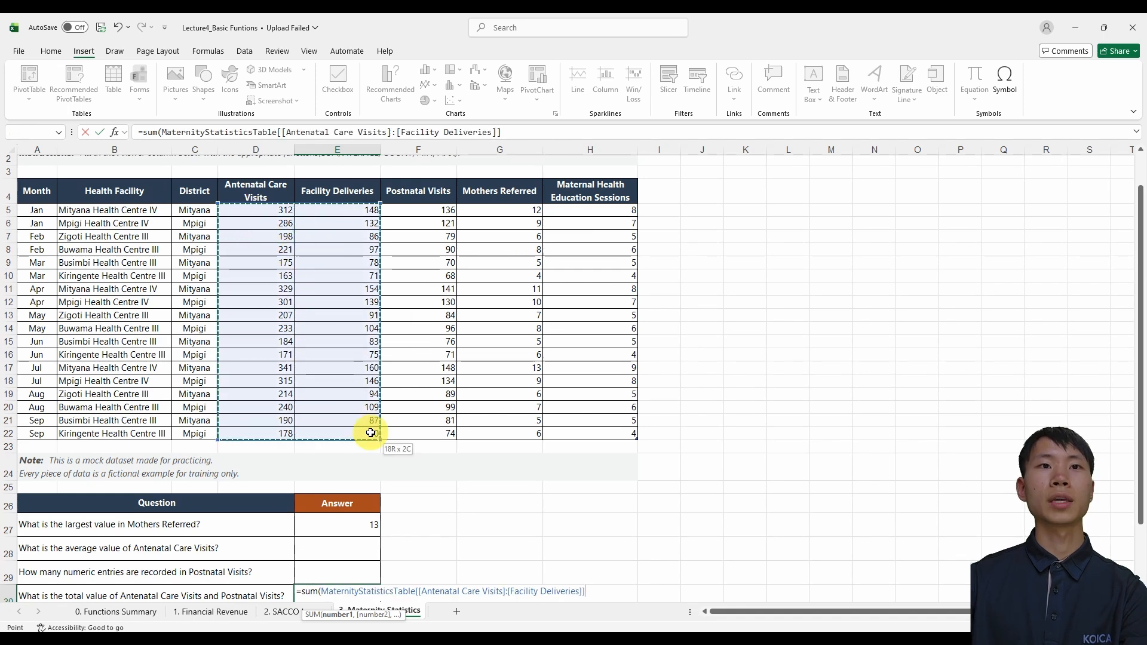
scroll(358, 454, down, 1)
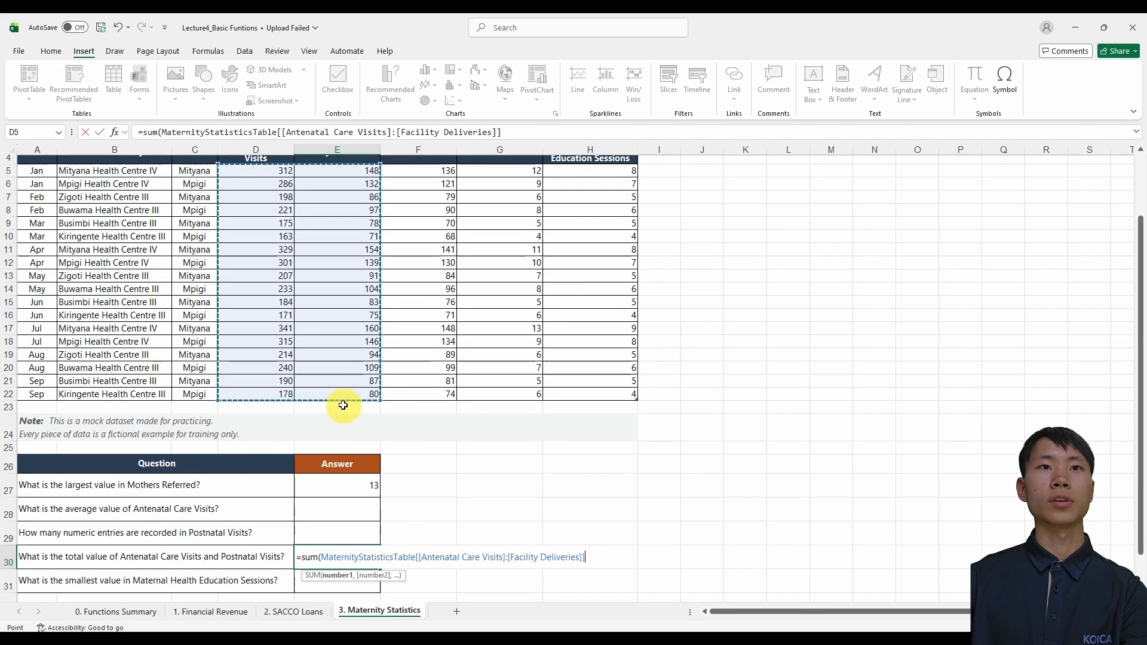
scroll(317, 404, down, 1)
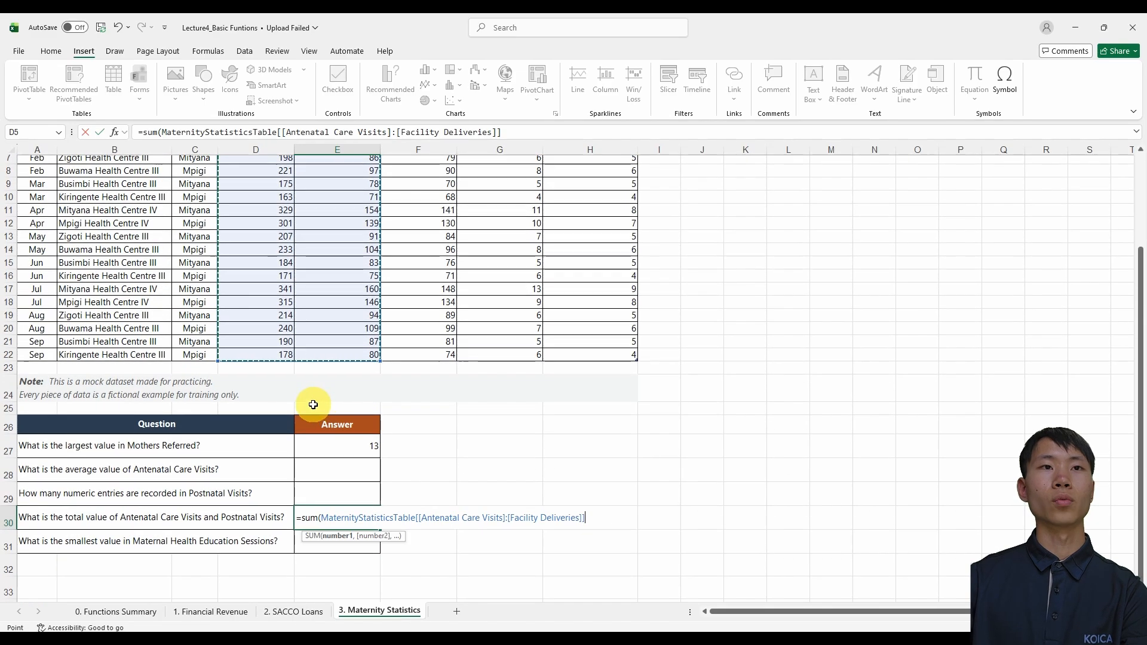
scroll(313, 406, up, 1)
scroll(297, 411, up, 1)
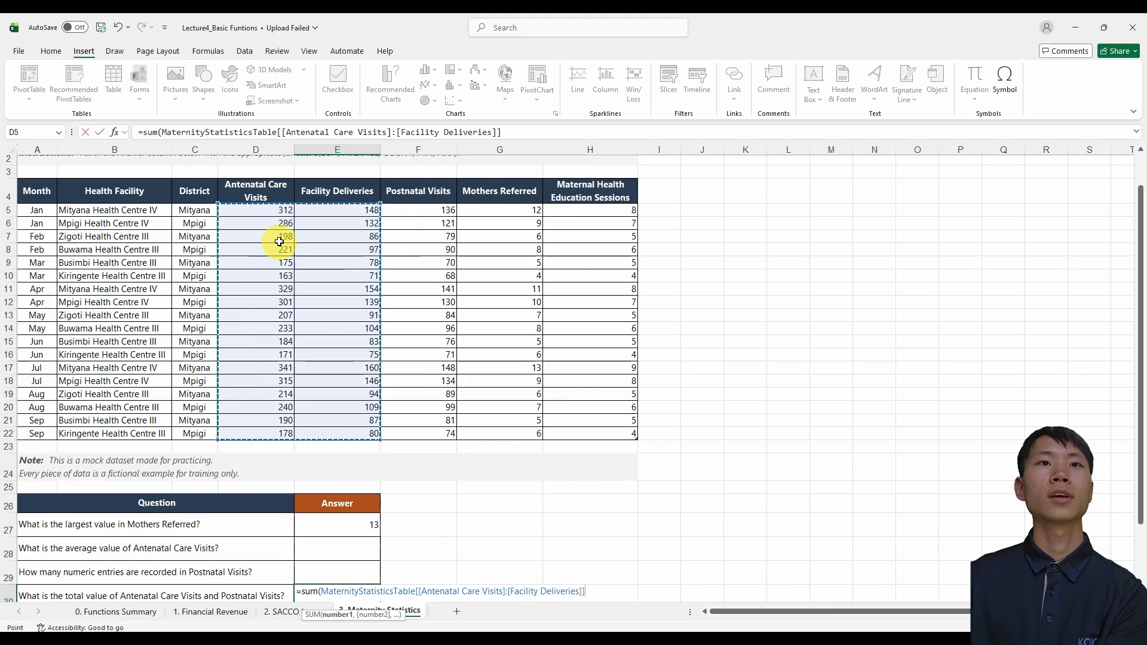
Replace the SUM range in E30 with two separate arguments, the Antenatal Care Visits and Postnatal Visits columns, and complete the formula
click(271, 213)
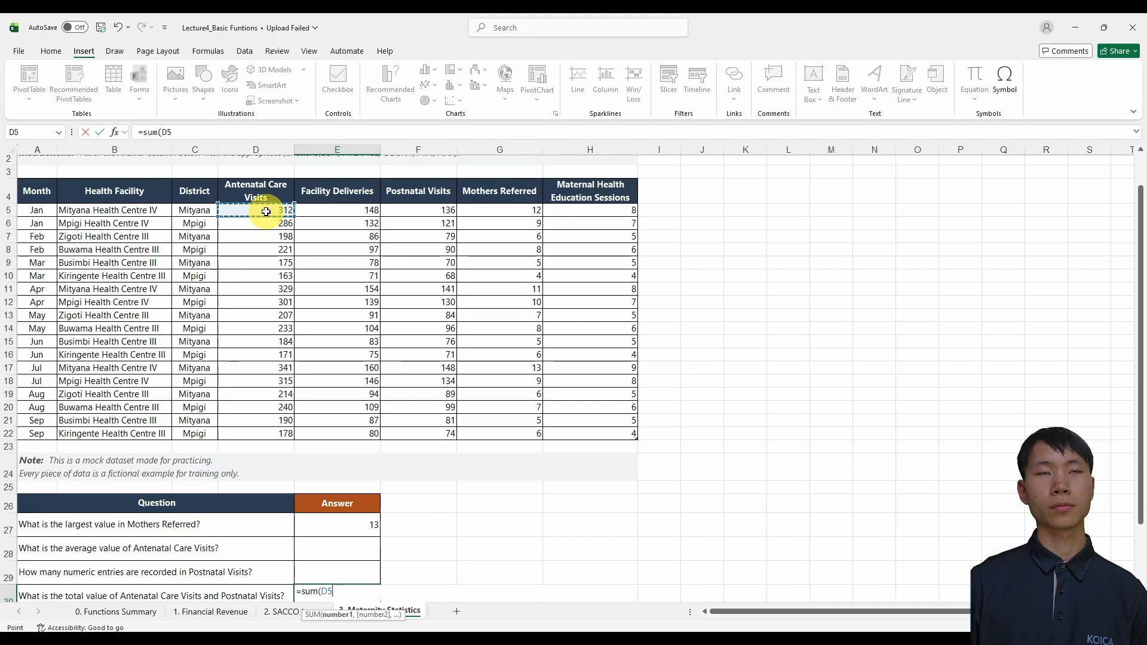
key(ctrl+shift+Down)
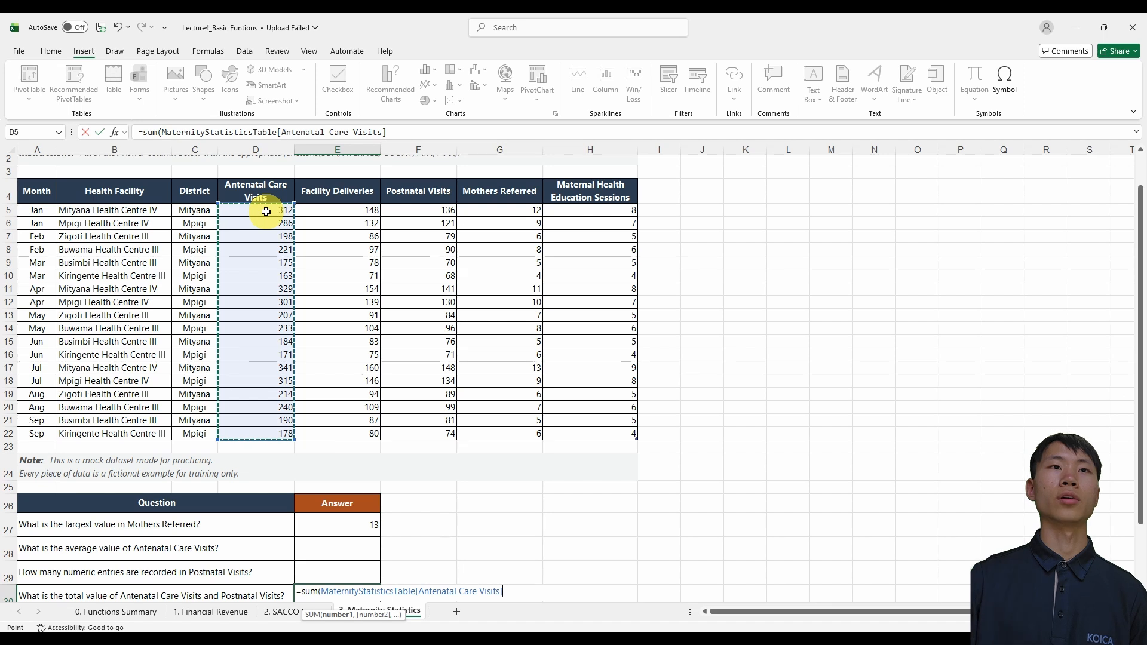
click(422, 130)
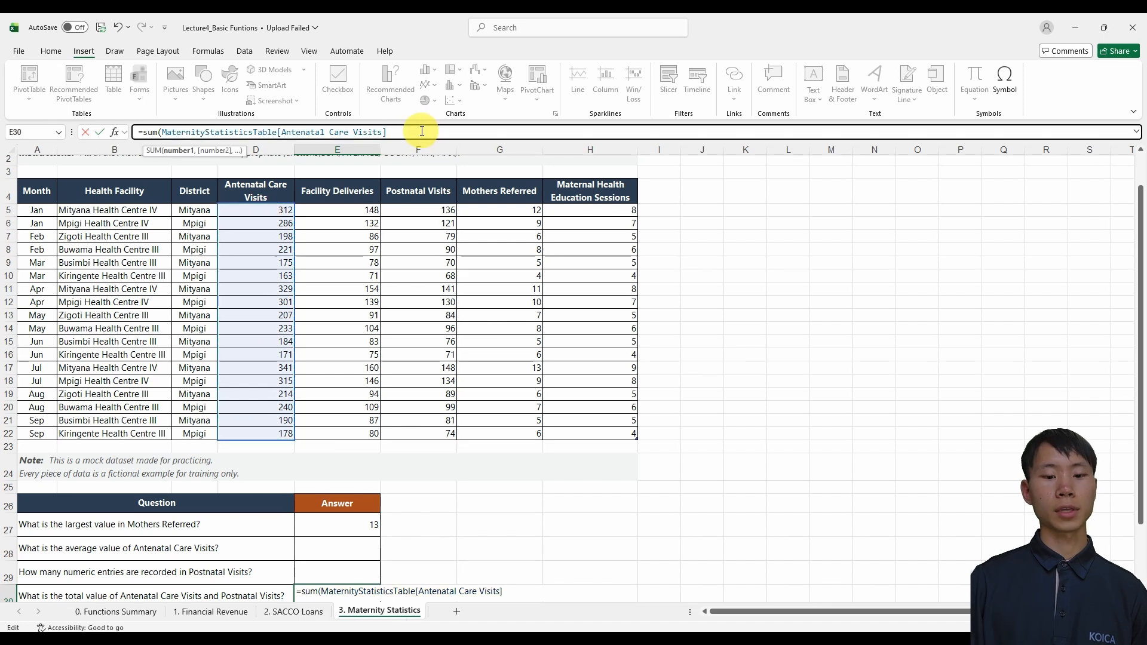
text(,)
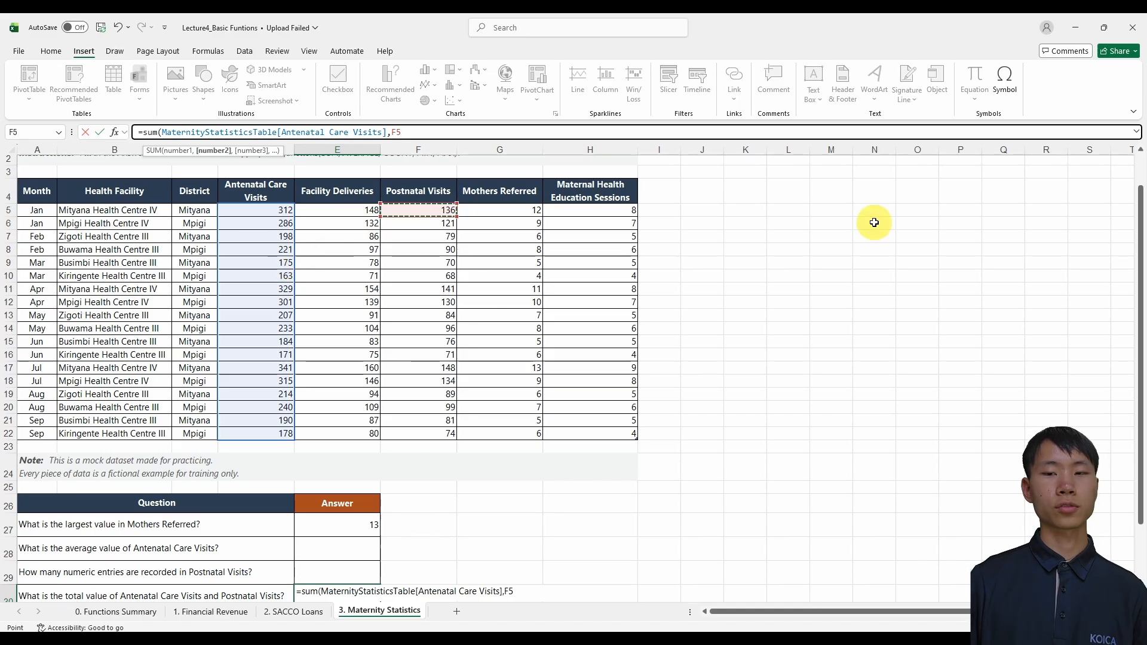
key(ctrl+shift+Down)
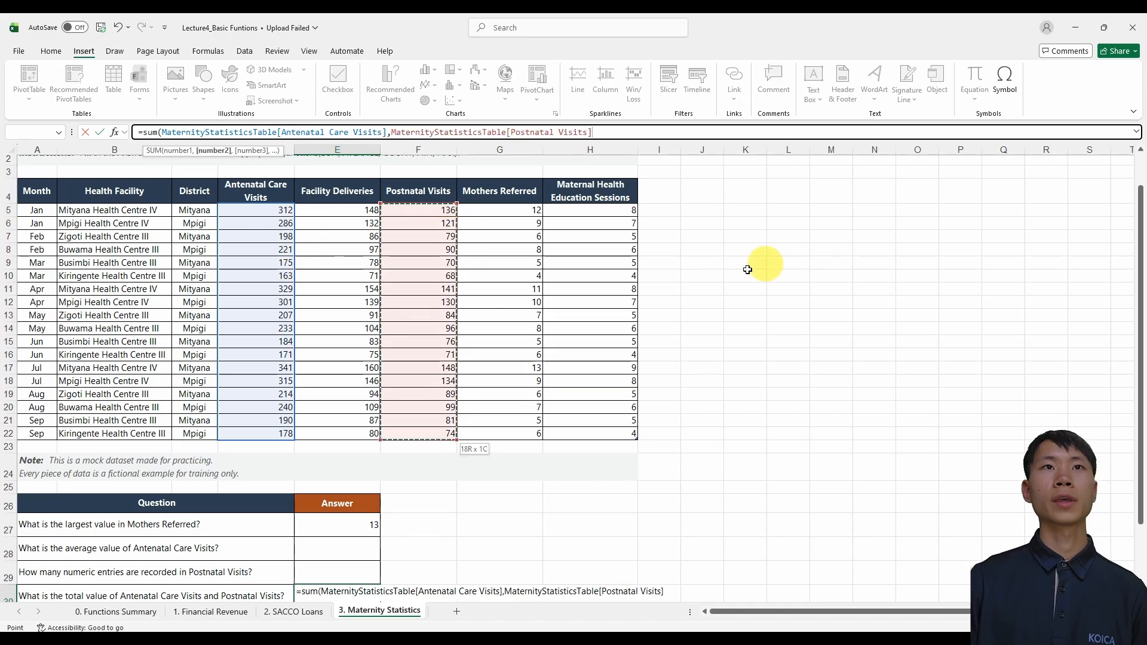
key(Return)
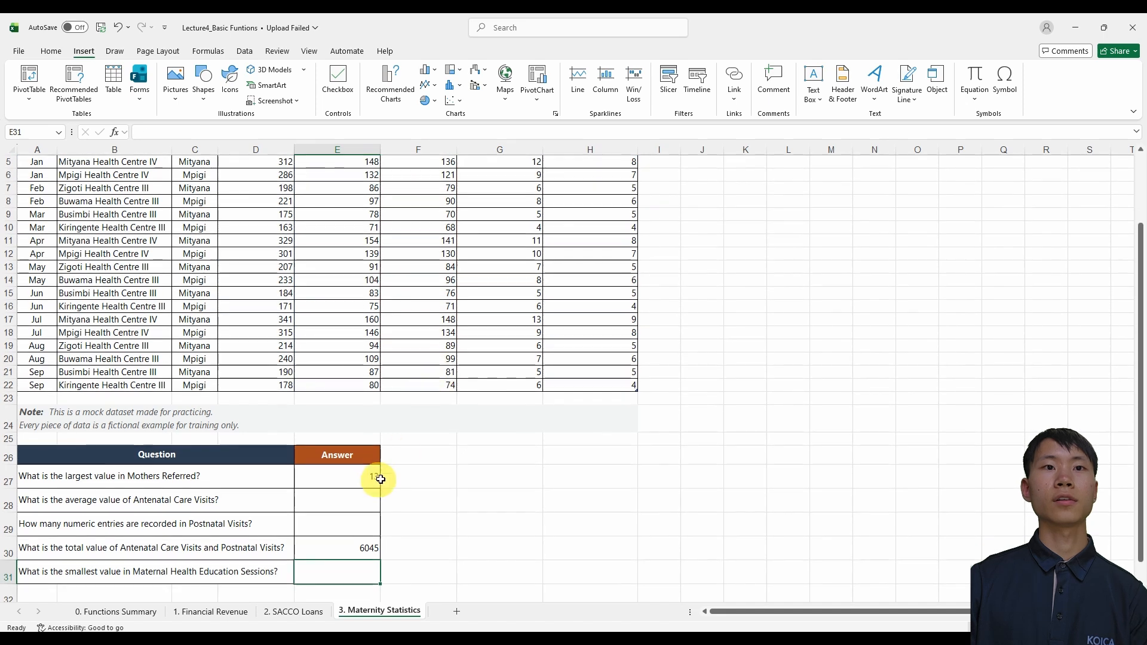
Inspect the two comma-separated arguments of the SUM formula in E30 and the columns they reference
click(346, 550)
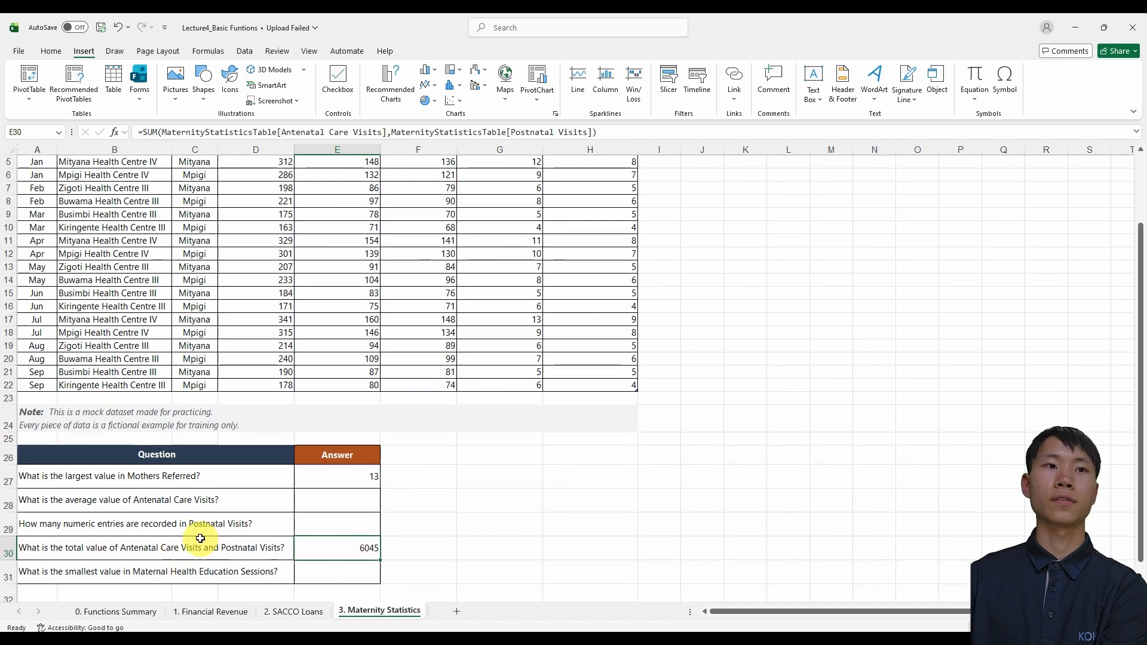
scroll(205, 435, up, 2)
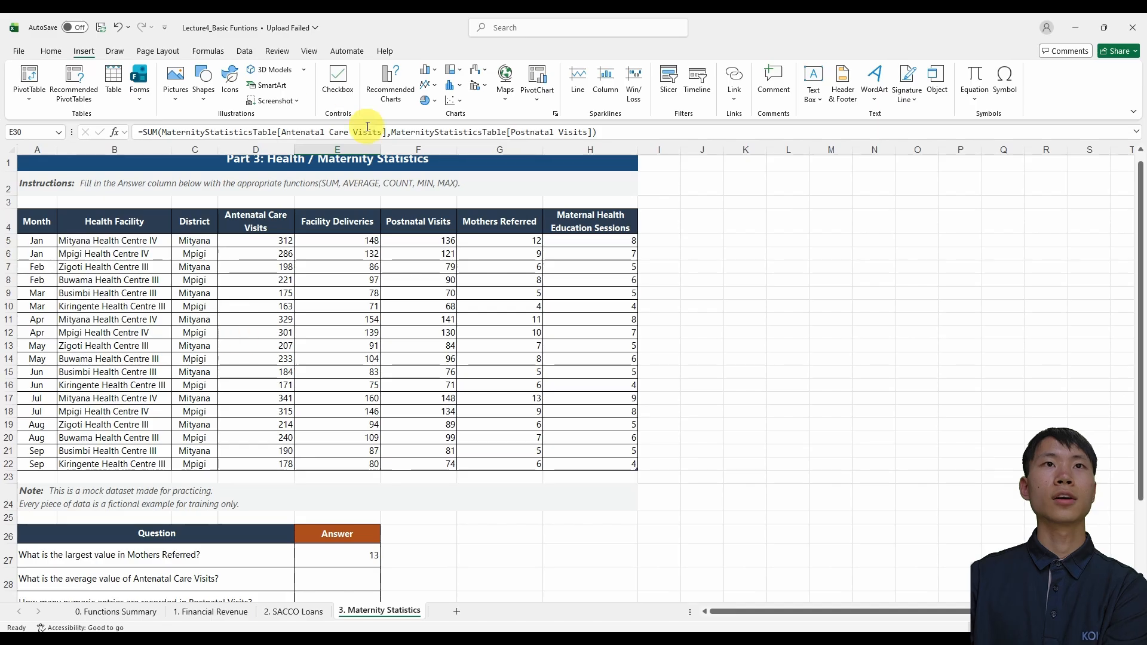
click(389, 132)
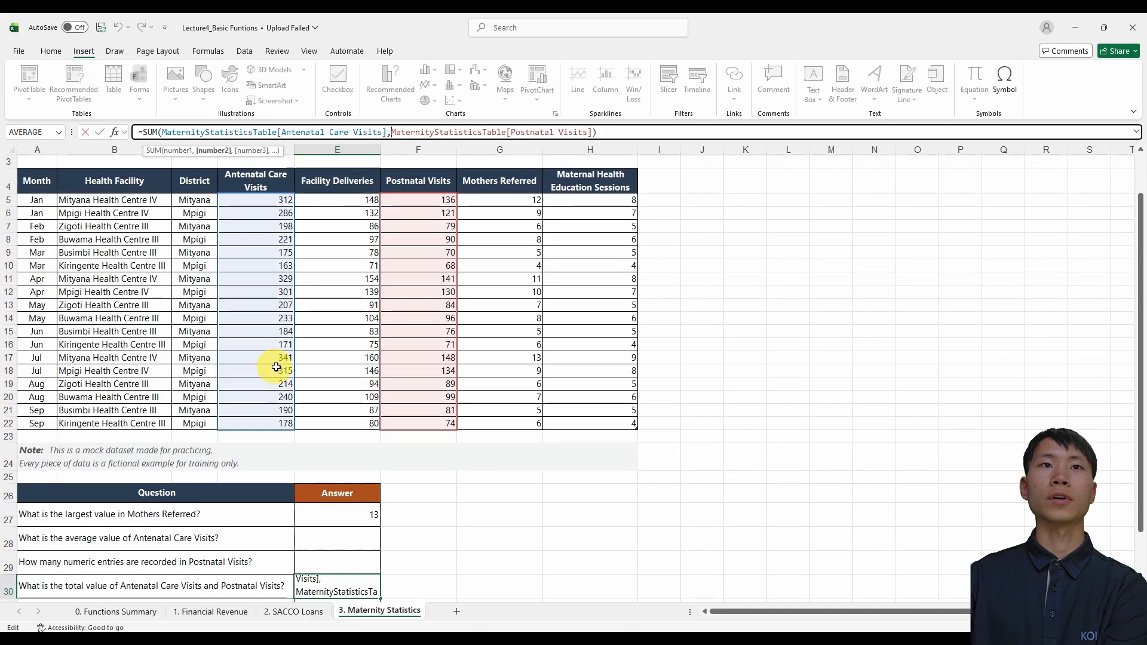
key(Return)
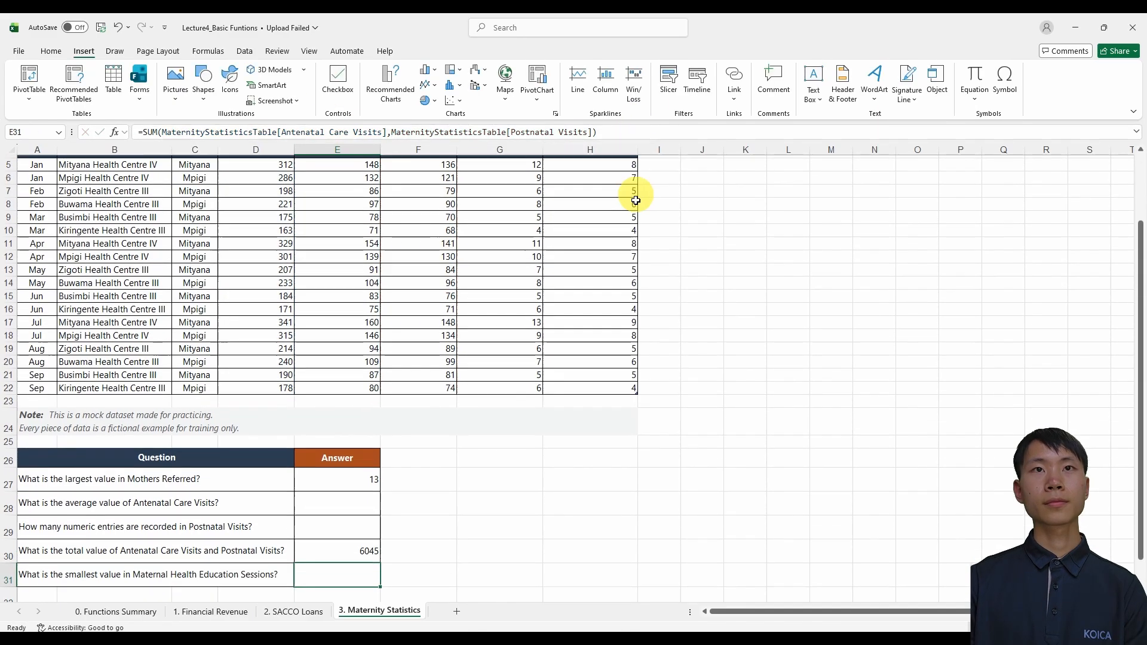
key(Up)
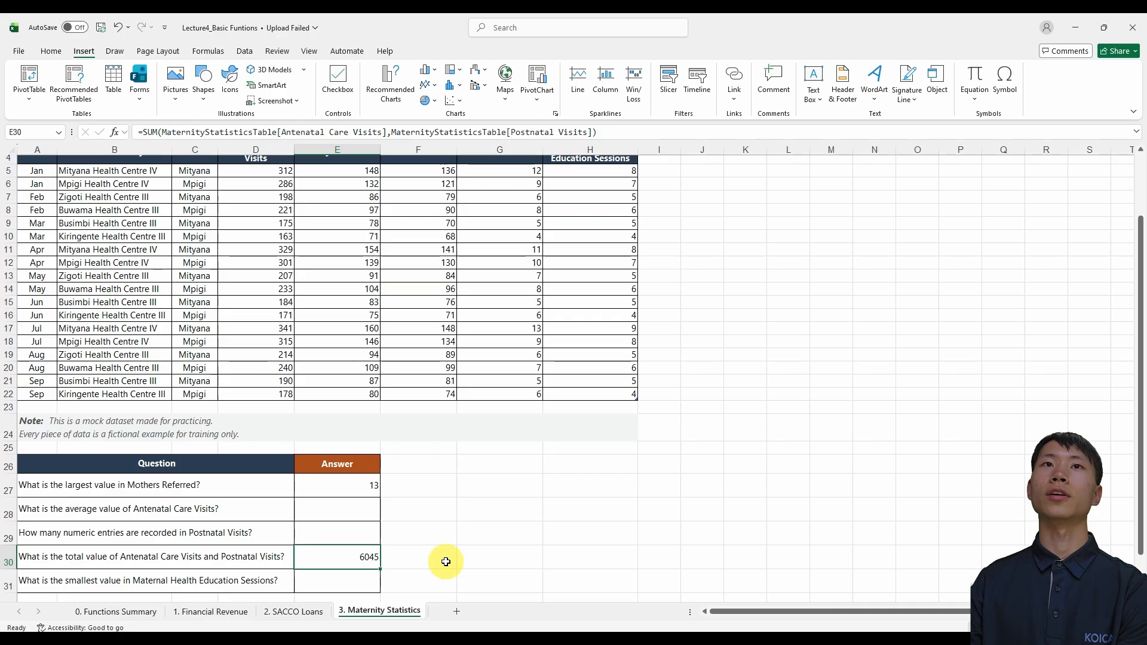
Look over the unanswered questions in rows 28, 29 and 31 and compare them with the maternity data
click(338, 512)
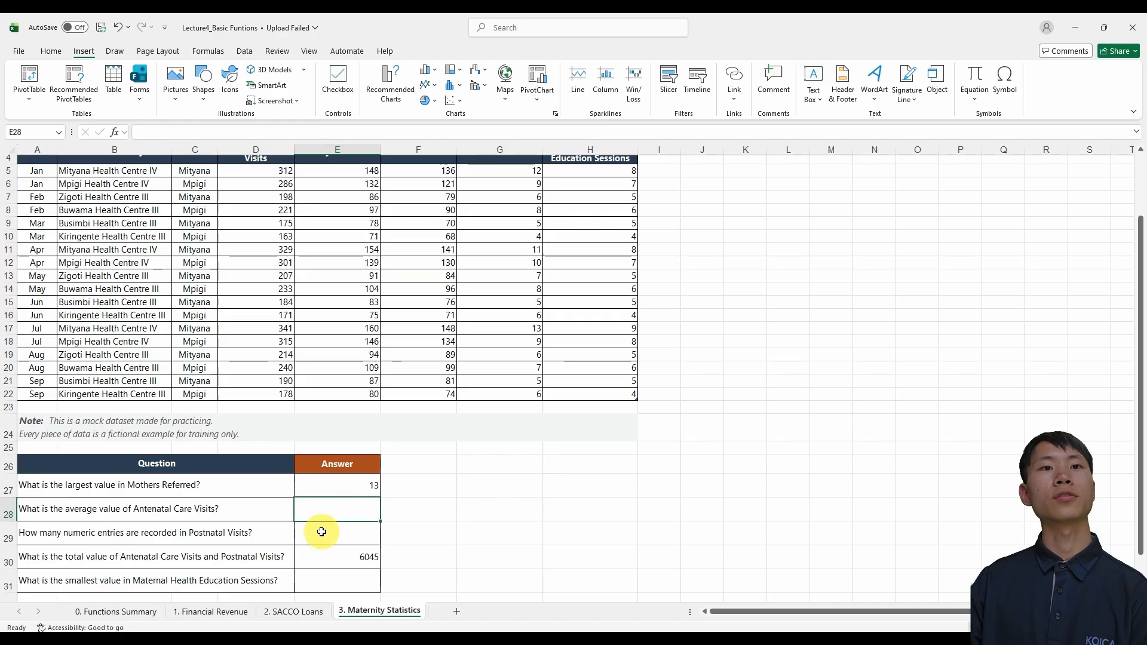
click(321, 532)
scroll(333, 540, up, 1)
scroll(335, 555, down, 1)
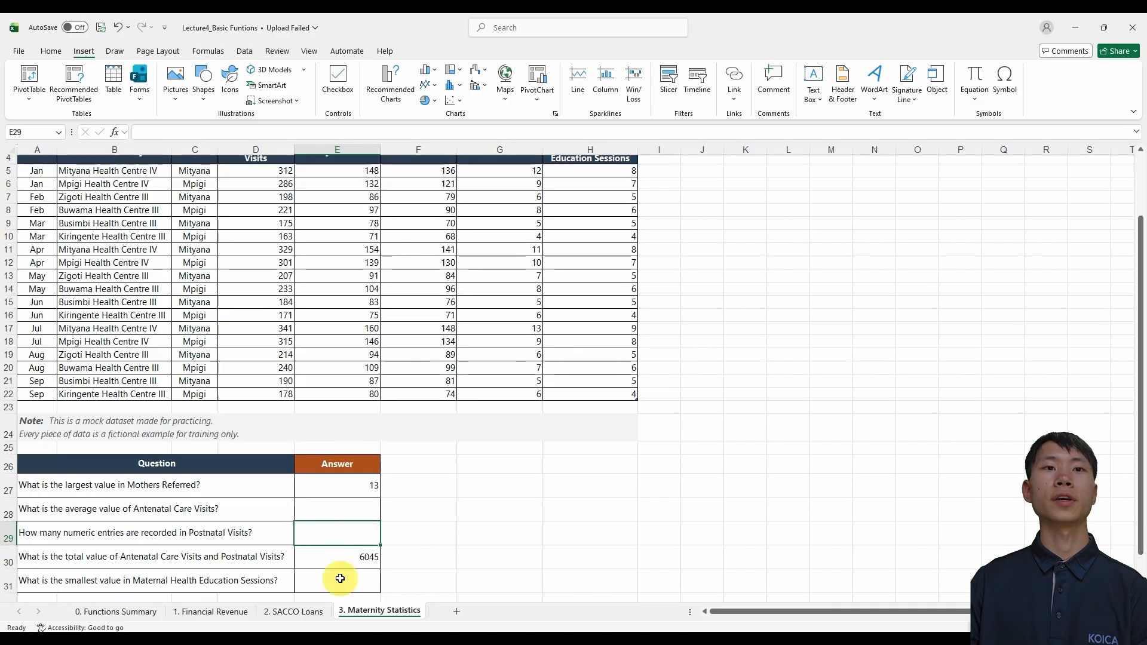
click(340, 578)
scroll(365, 581, up, 2)
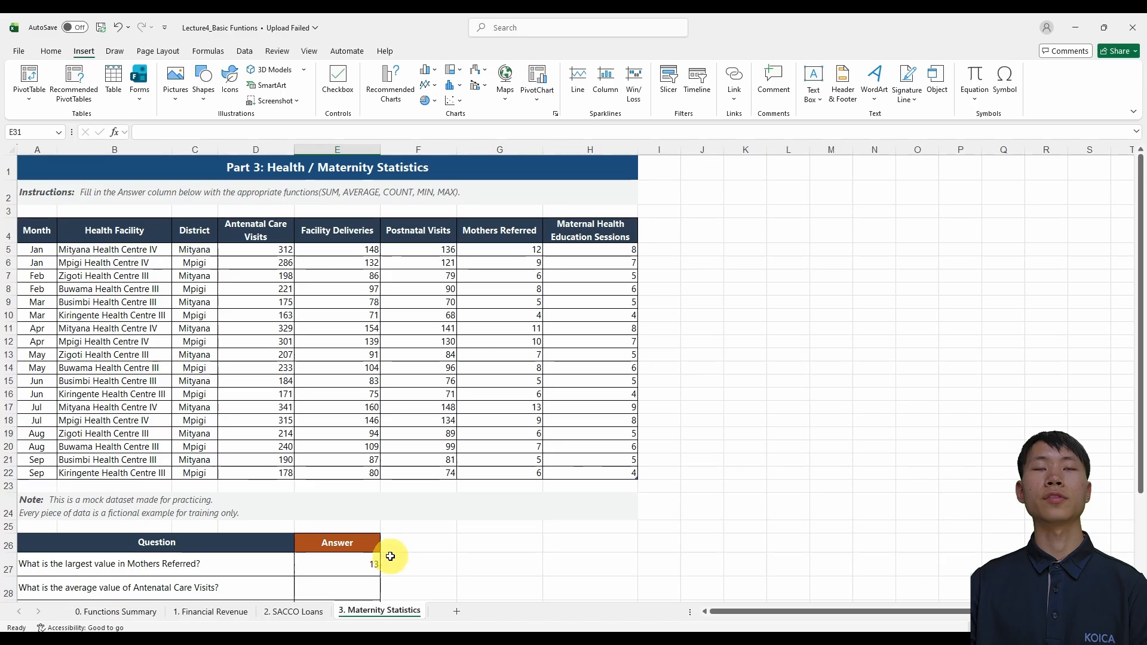